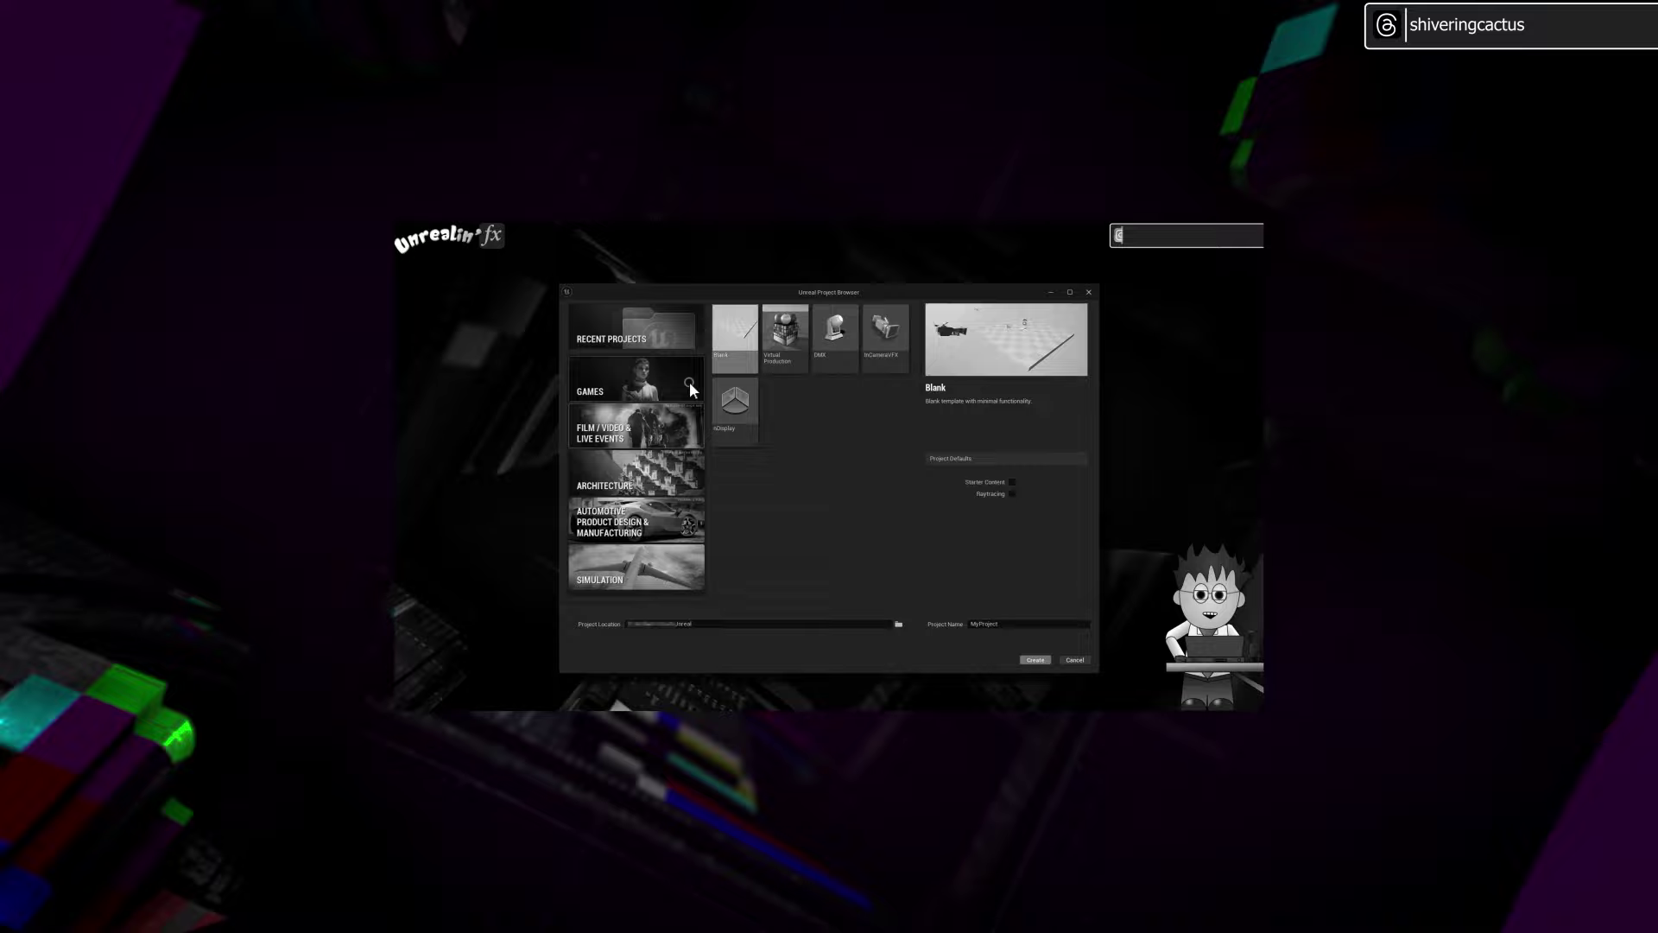
click(689, 381)
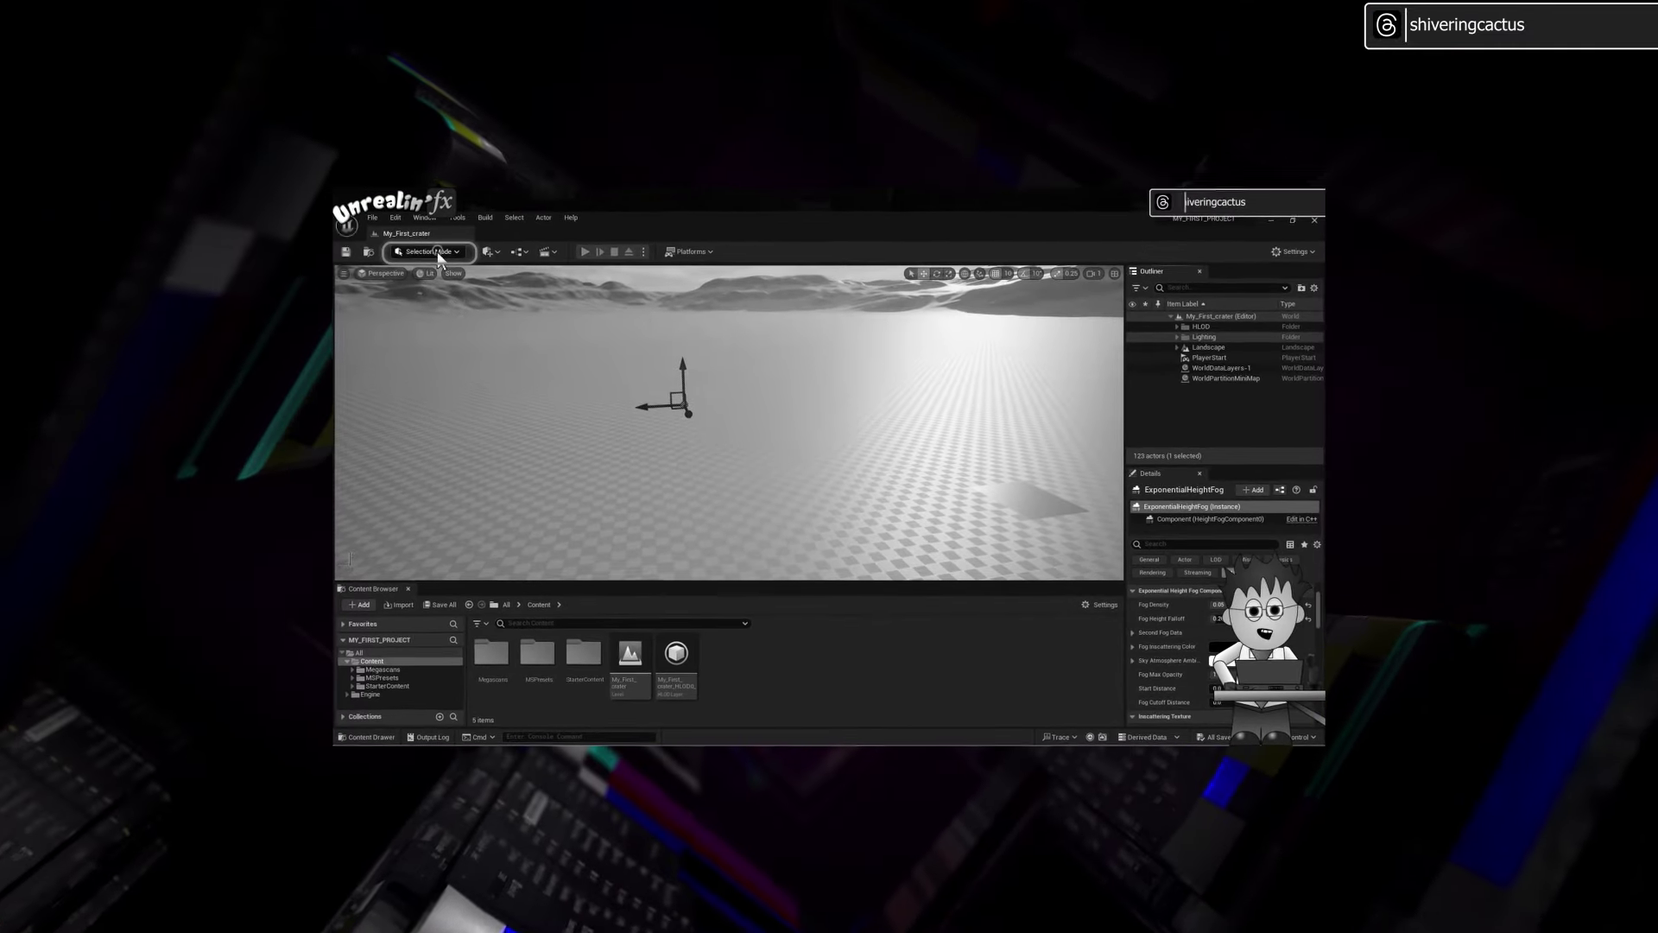
click(437, 251)
click(420, 275)
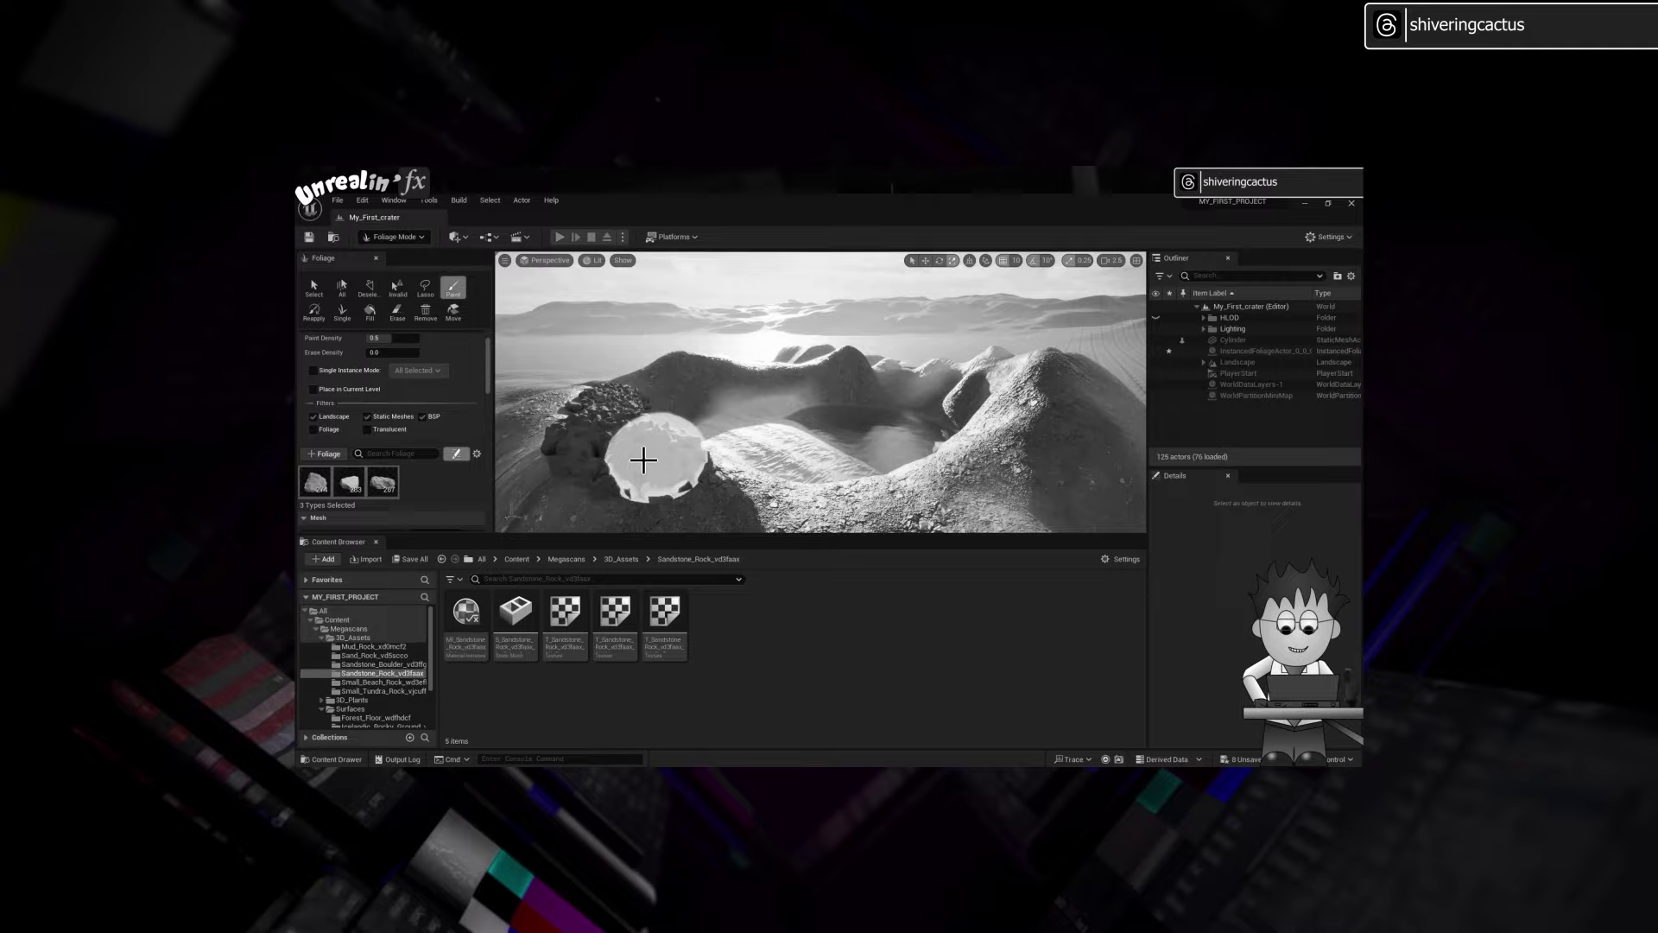
Try painting the three selected rock foliage types along the crater's near rim, and undo the stroke.
mouse_move(644, 459)
mouse_down()
mouse_move(914, 497)
mouse_move(993, 380)
mouse_move(1133, 502)
mouse_up()
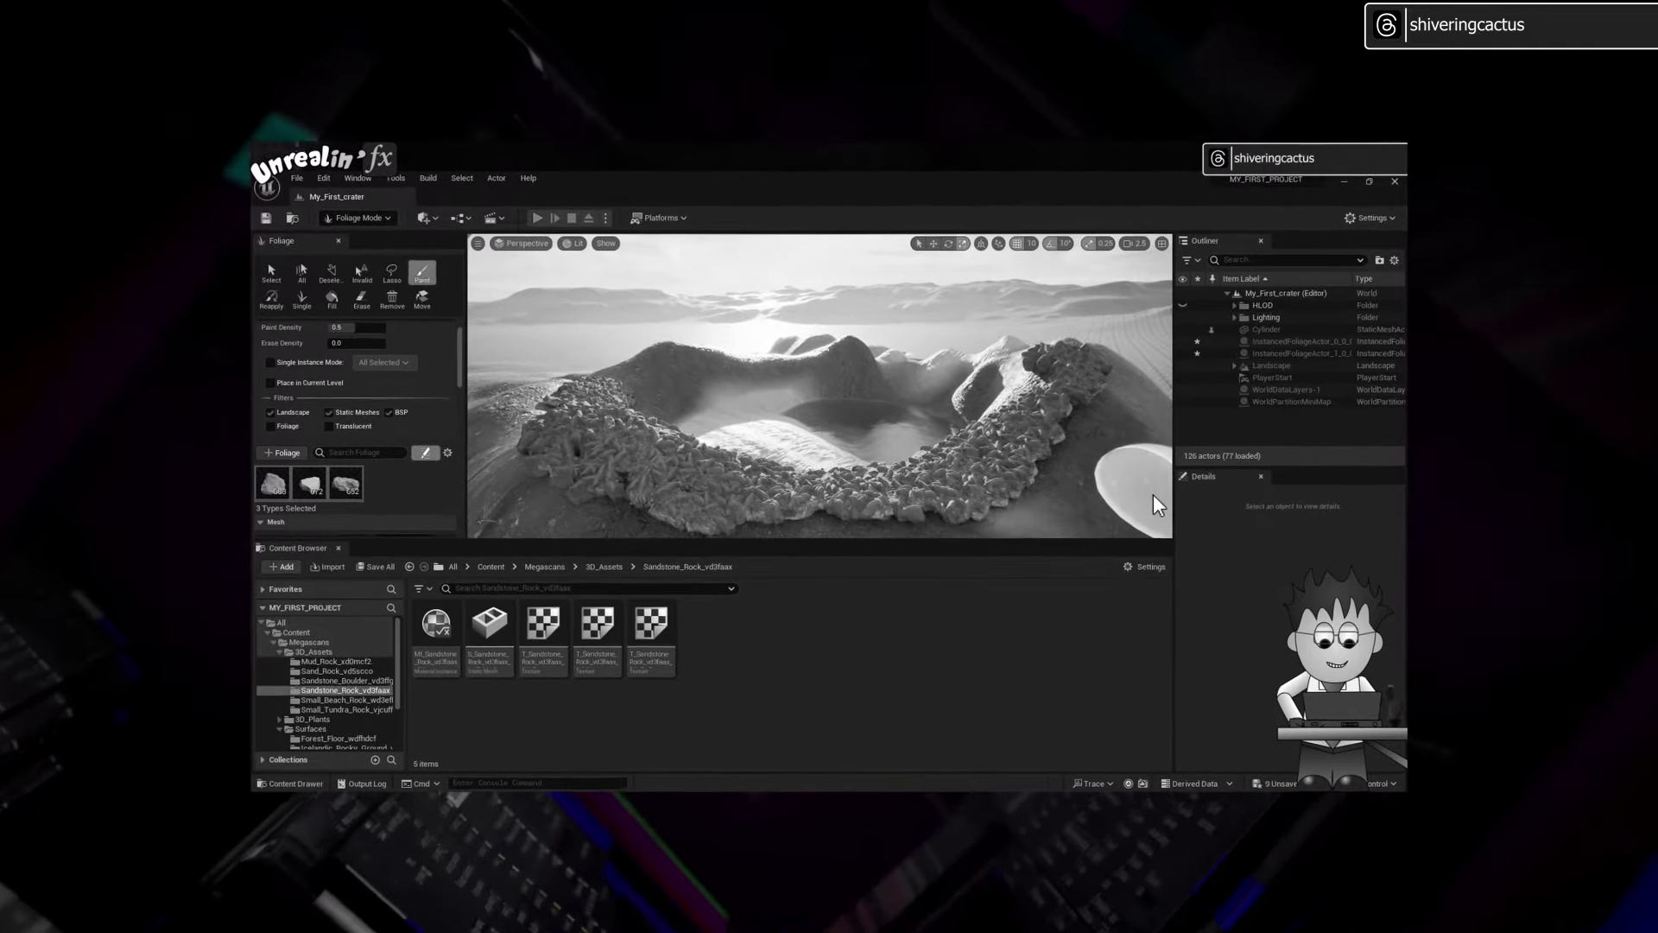
key(ctrl+z)
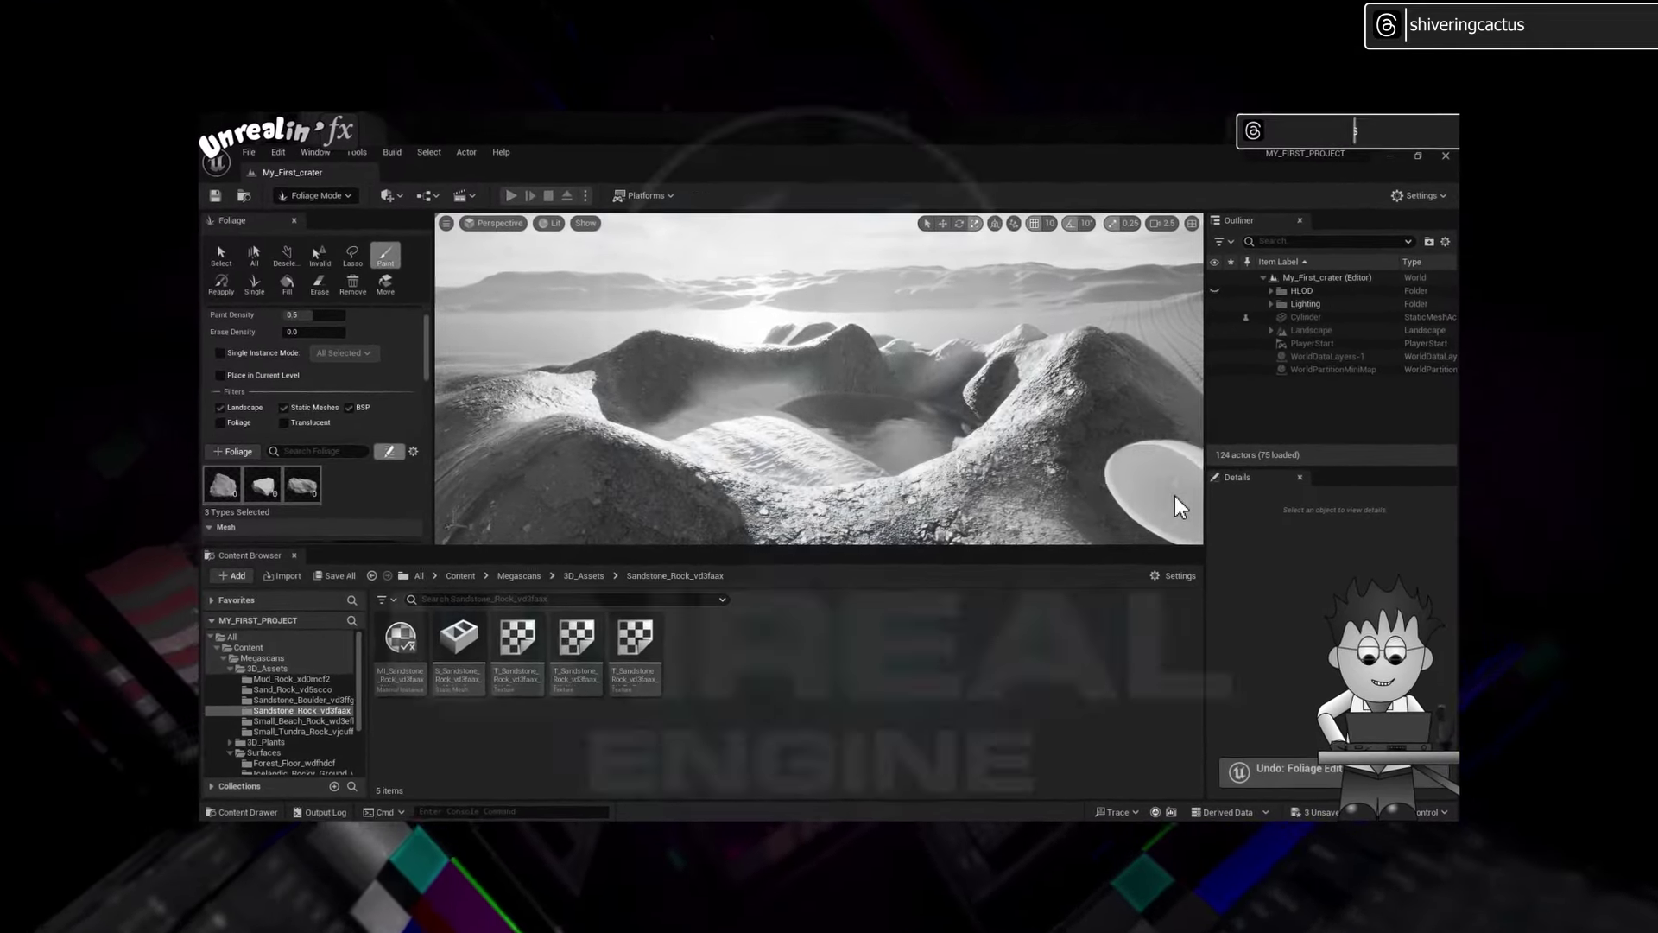
scroll(354, 382, up, 2)
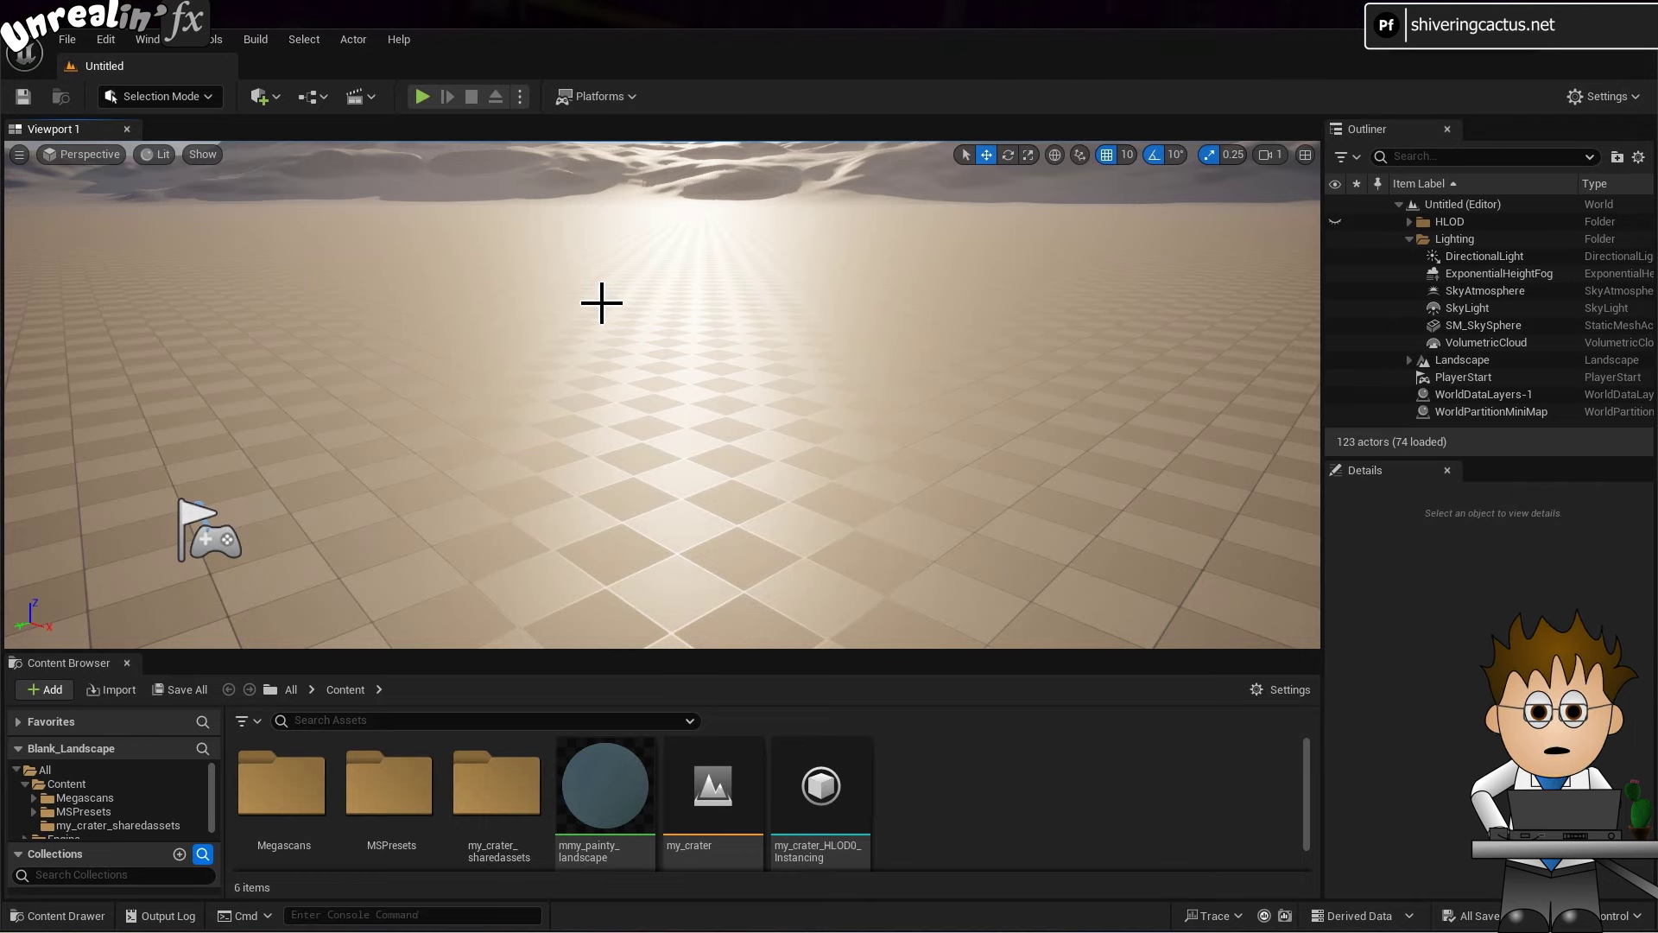
Search the project's plugins for "movie" and enable the Movie Render Queue plugin.
click(109, 39)
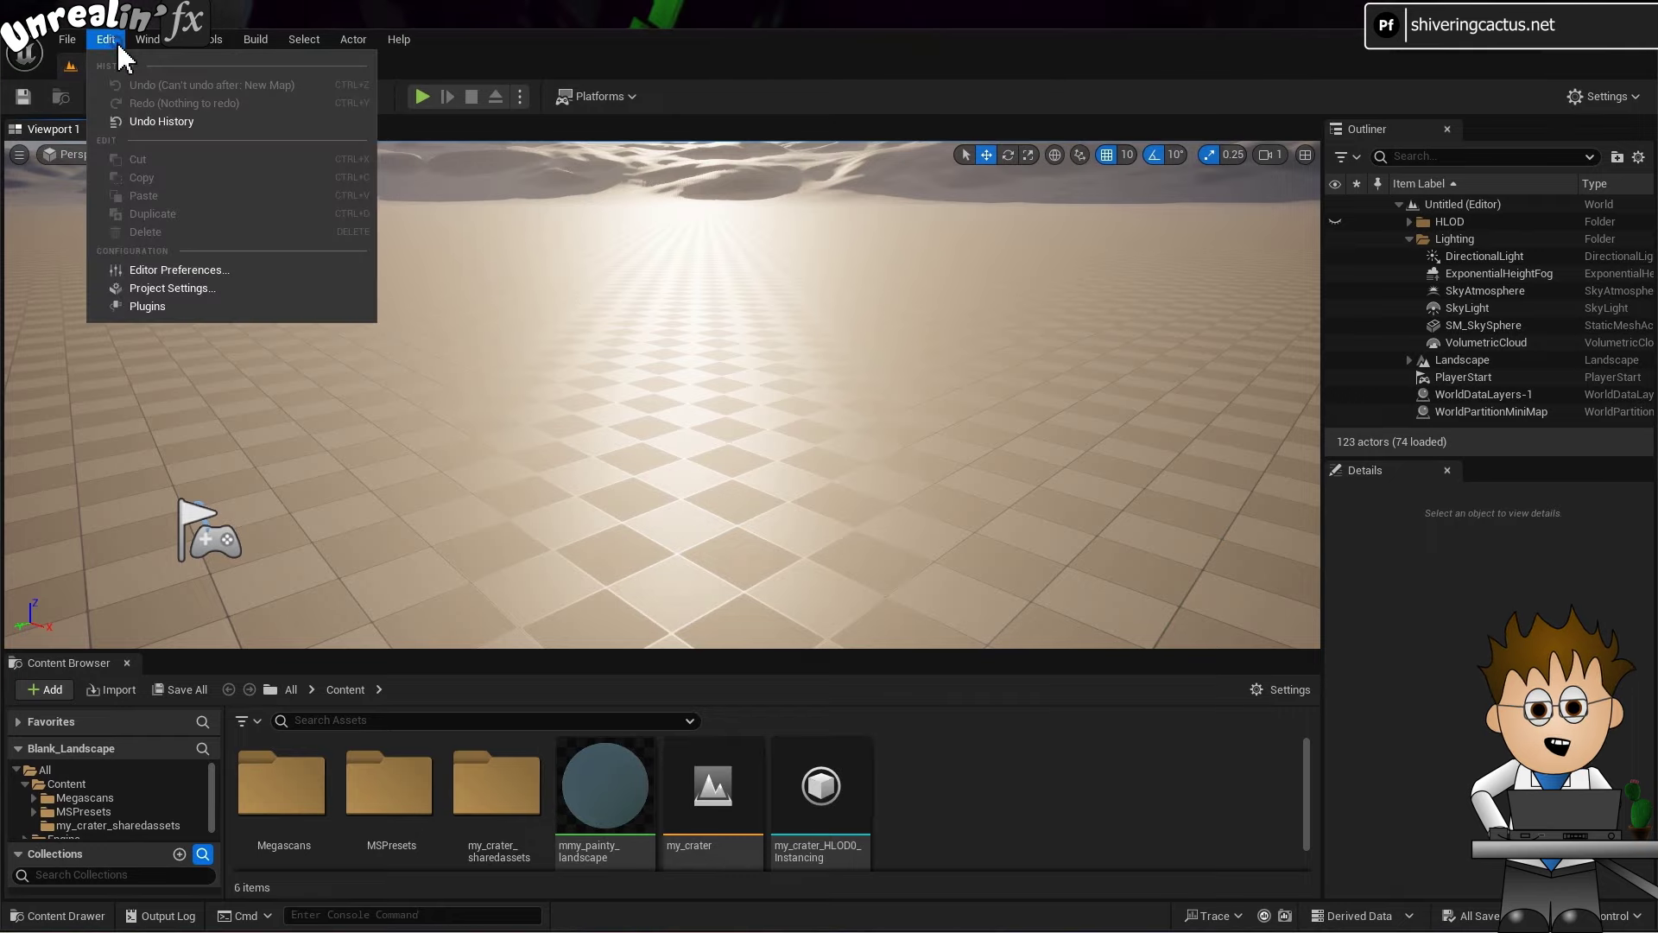
click(205, 306)
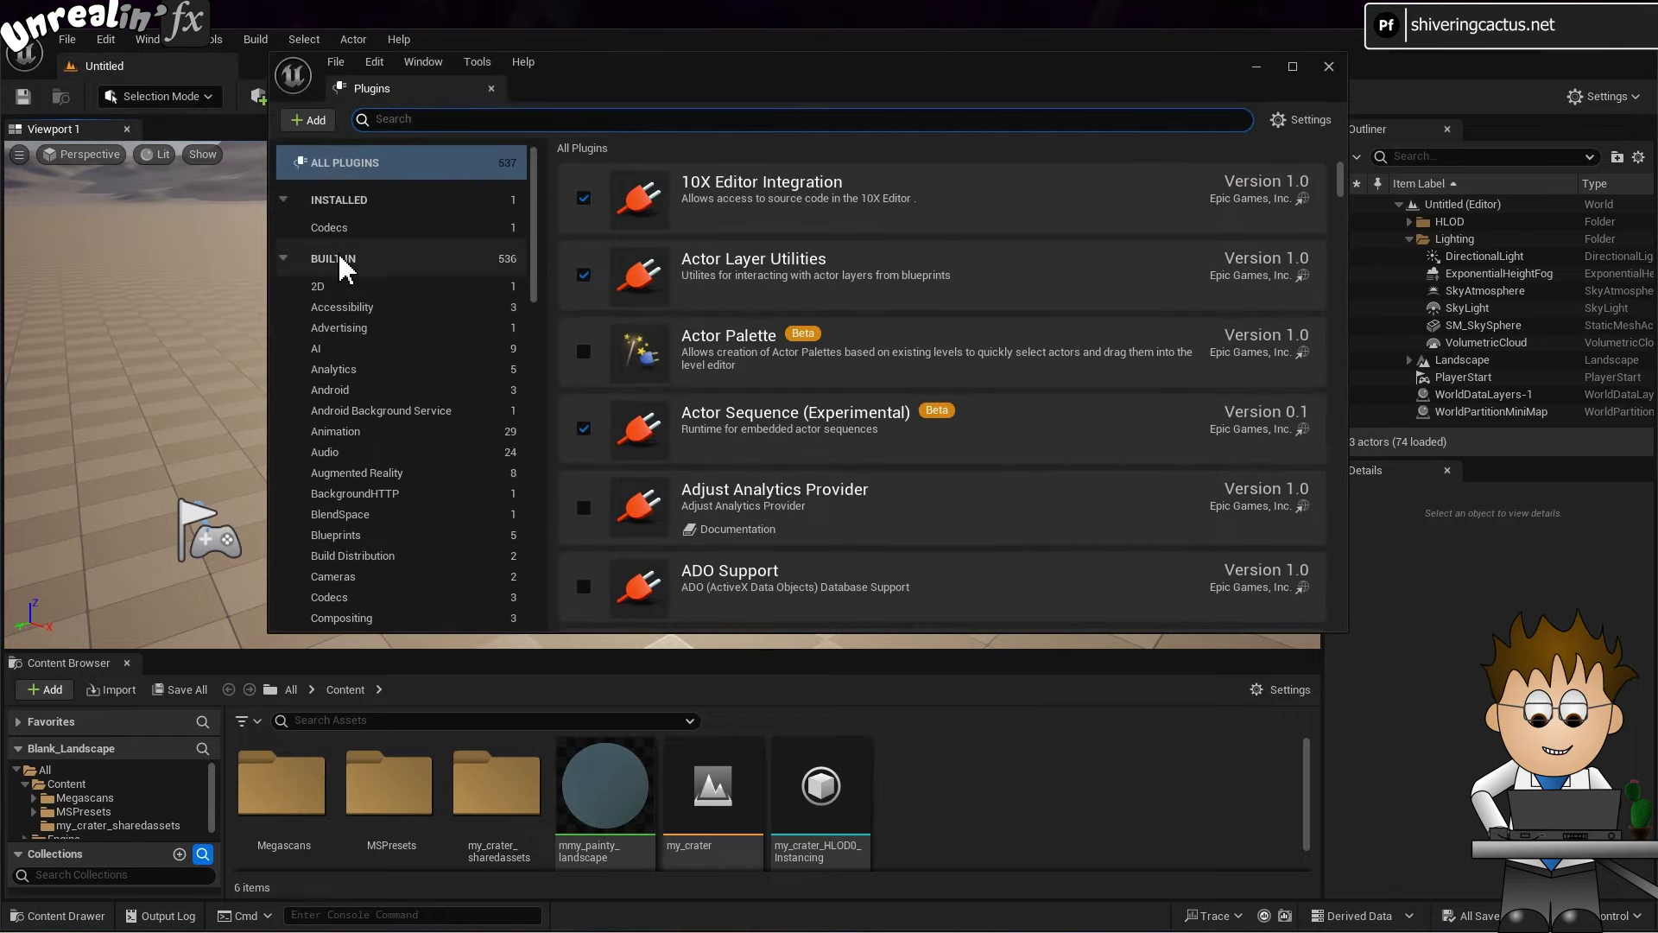
text(movie)
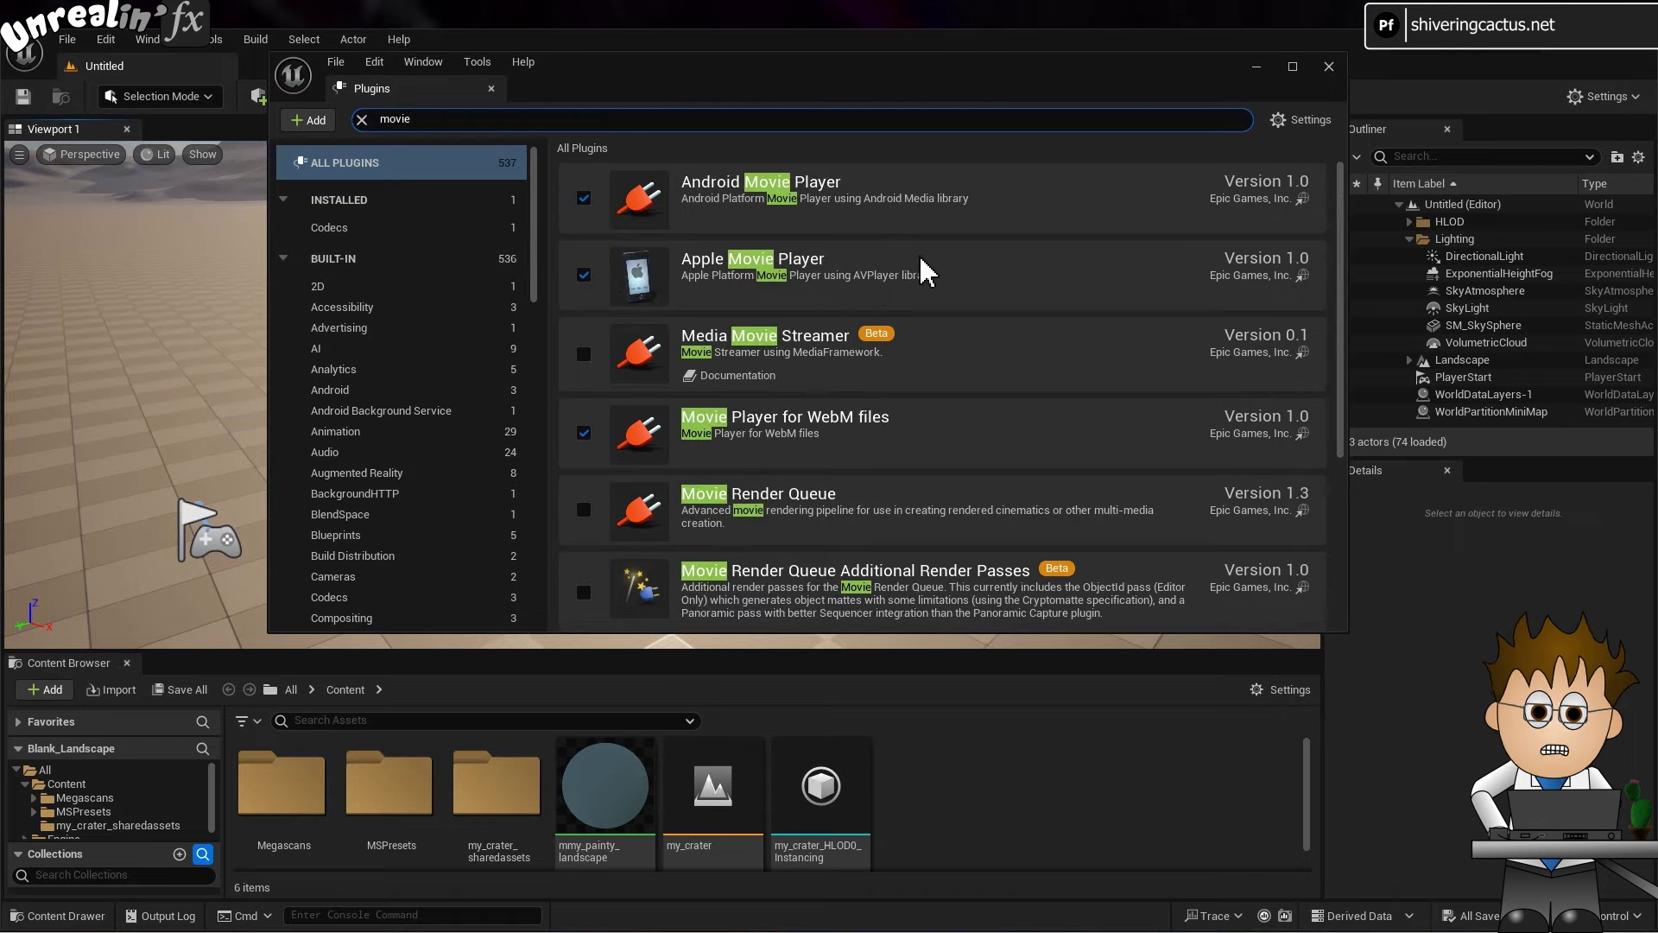
scroll(926, 285, down, 3)
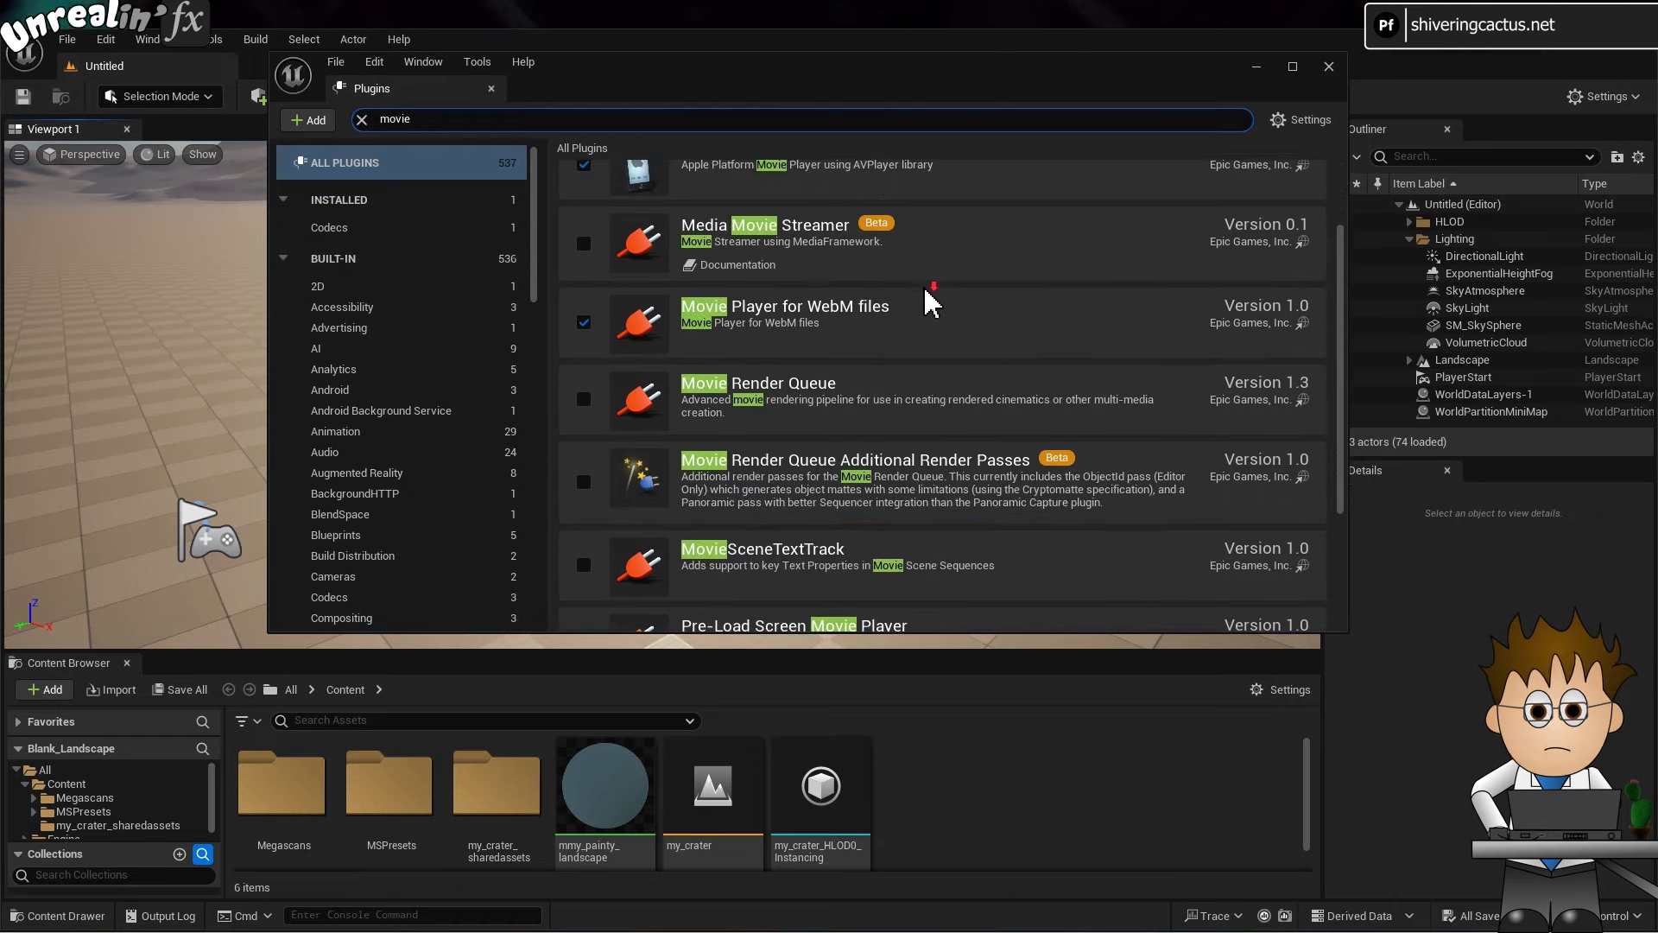
click(584, 399)
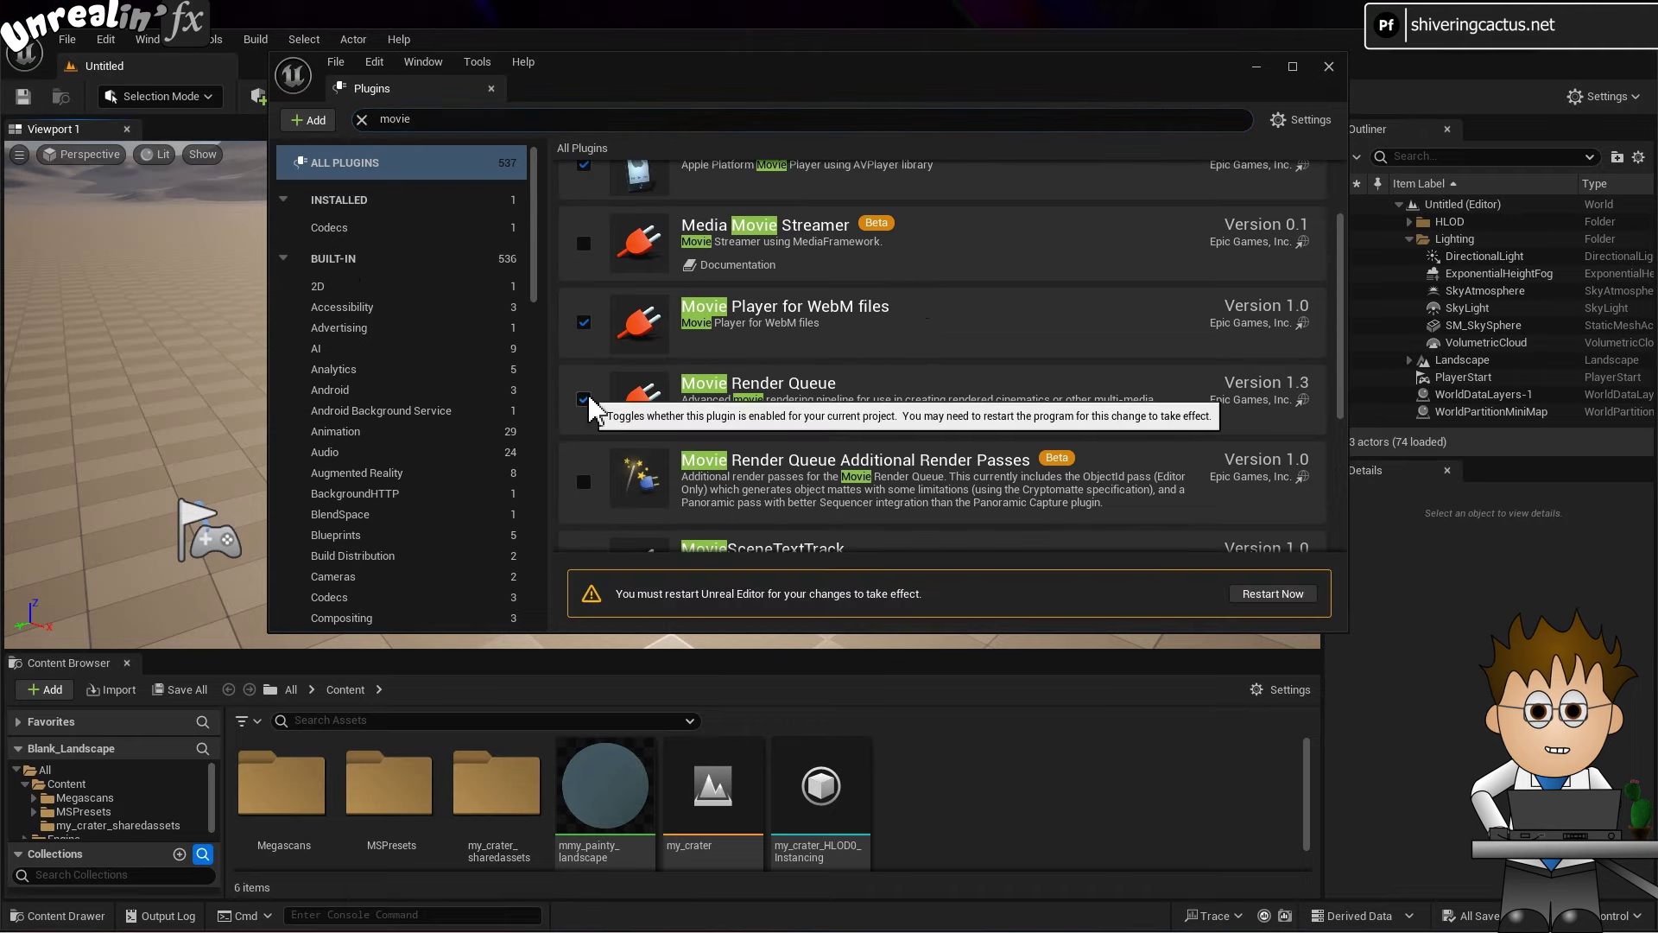
Enable the beta plugin Movie Render Queue Additional Render Passes, accept its warning, and restart the editor.
scroll(812, 387, down, 2)
scroll(812, 386, down, 1)
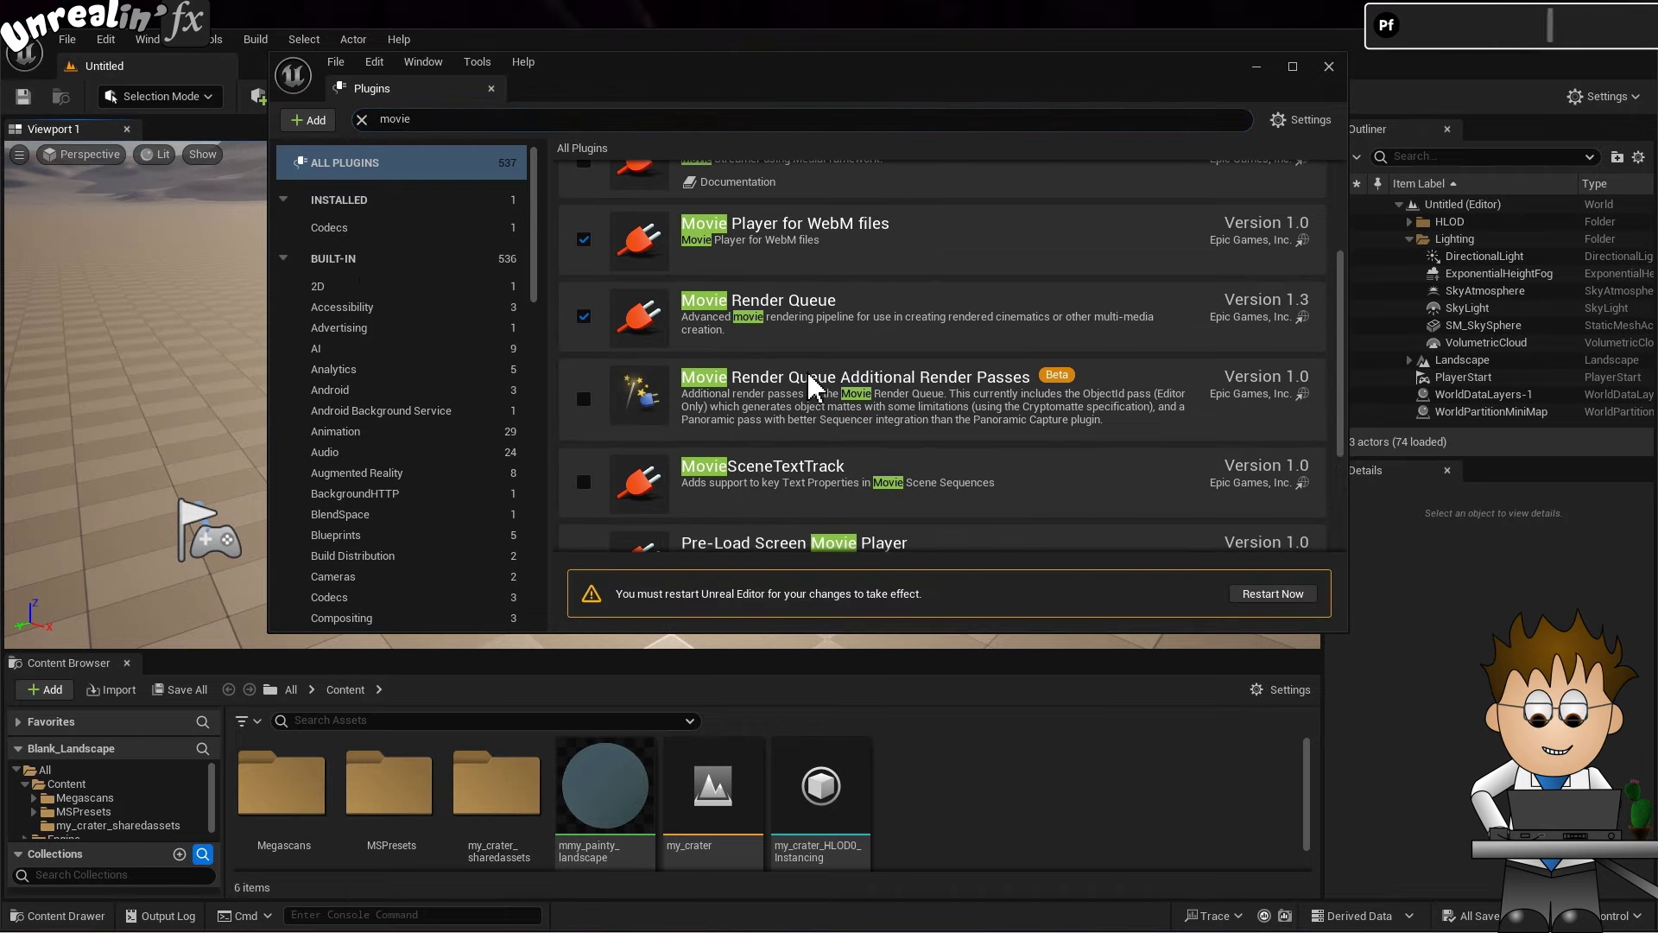
click(585, 400)
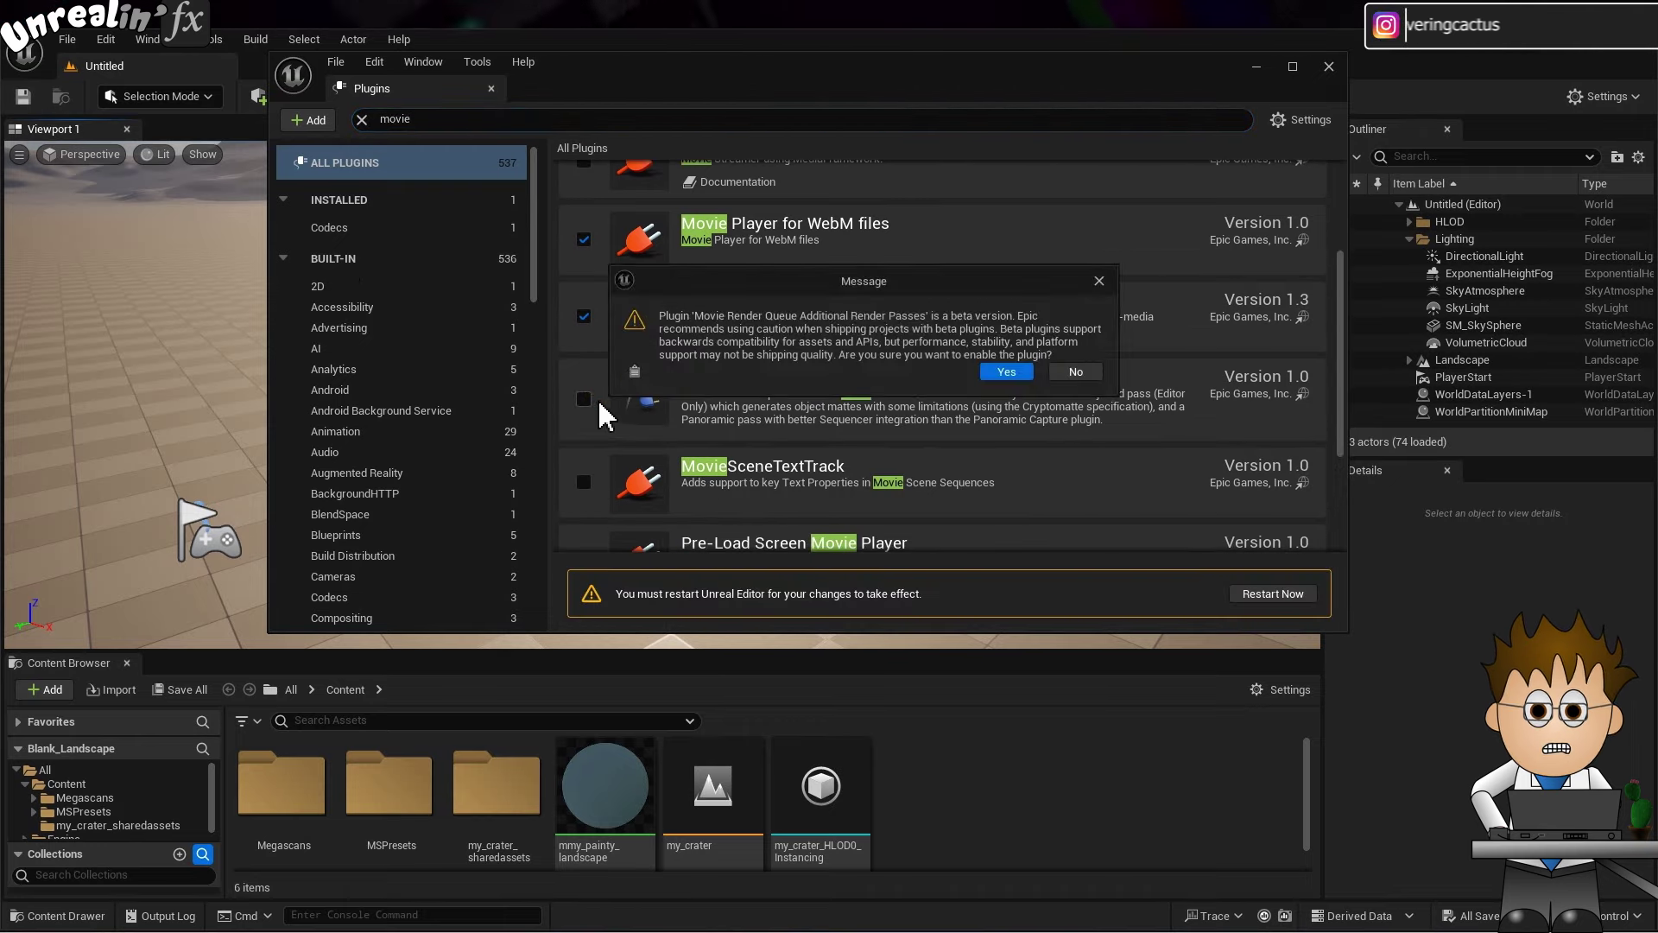
click(1014, 378)
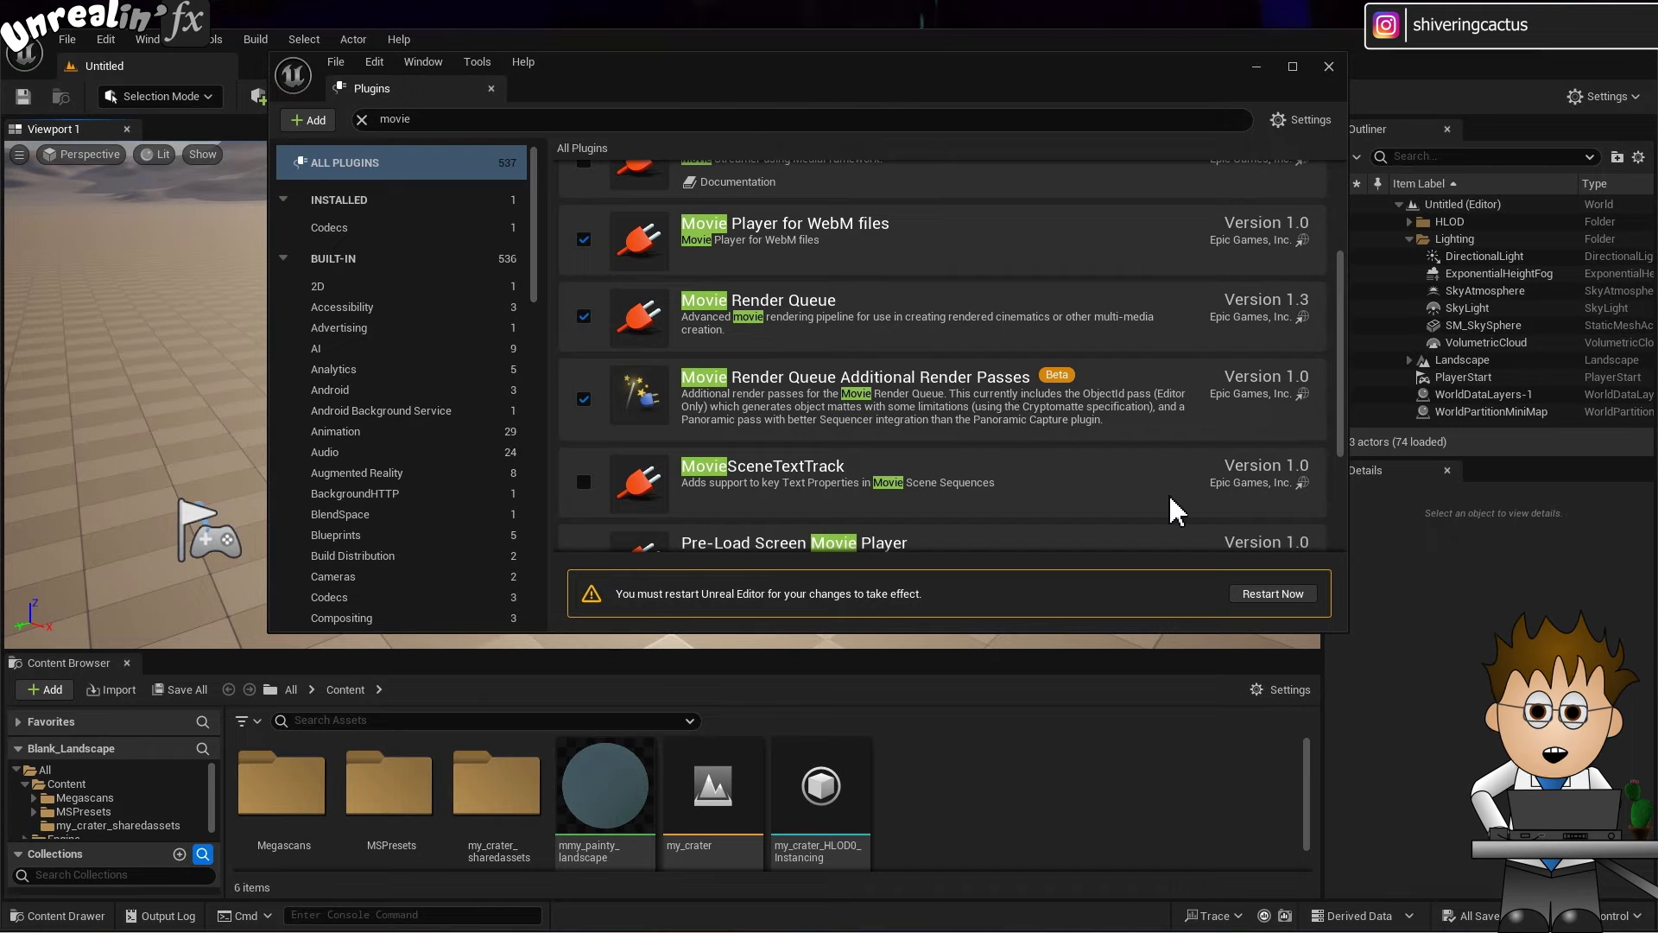
click(1294, 602)
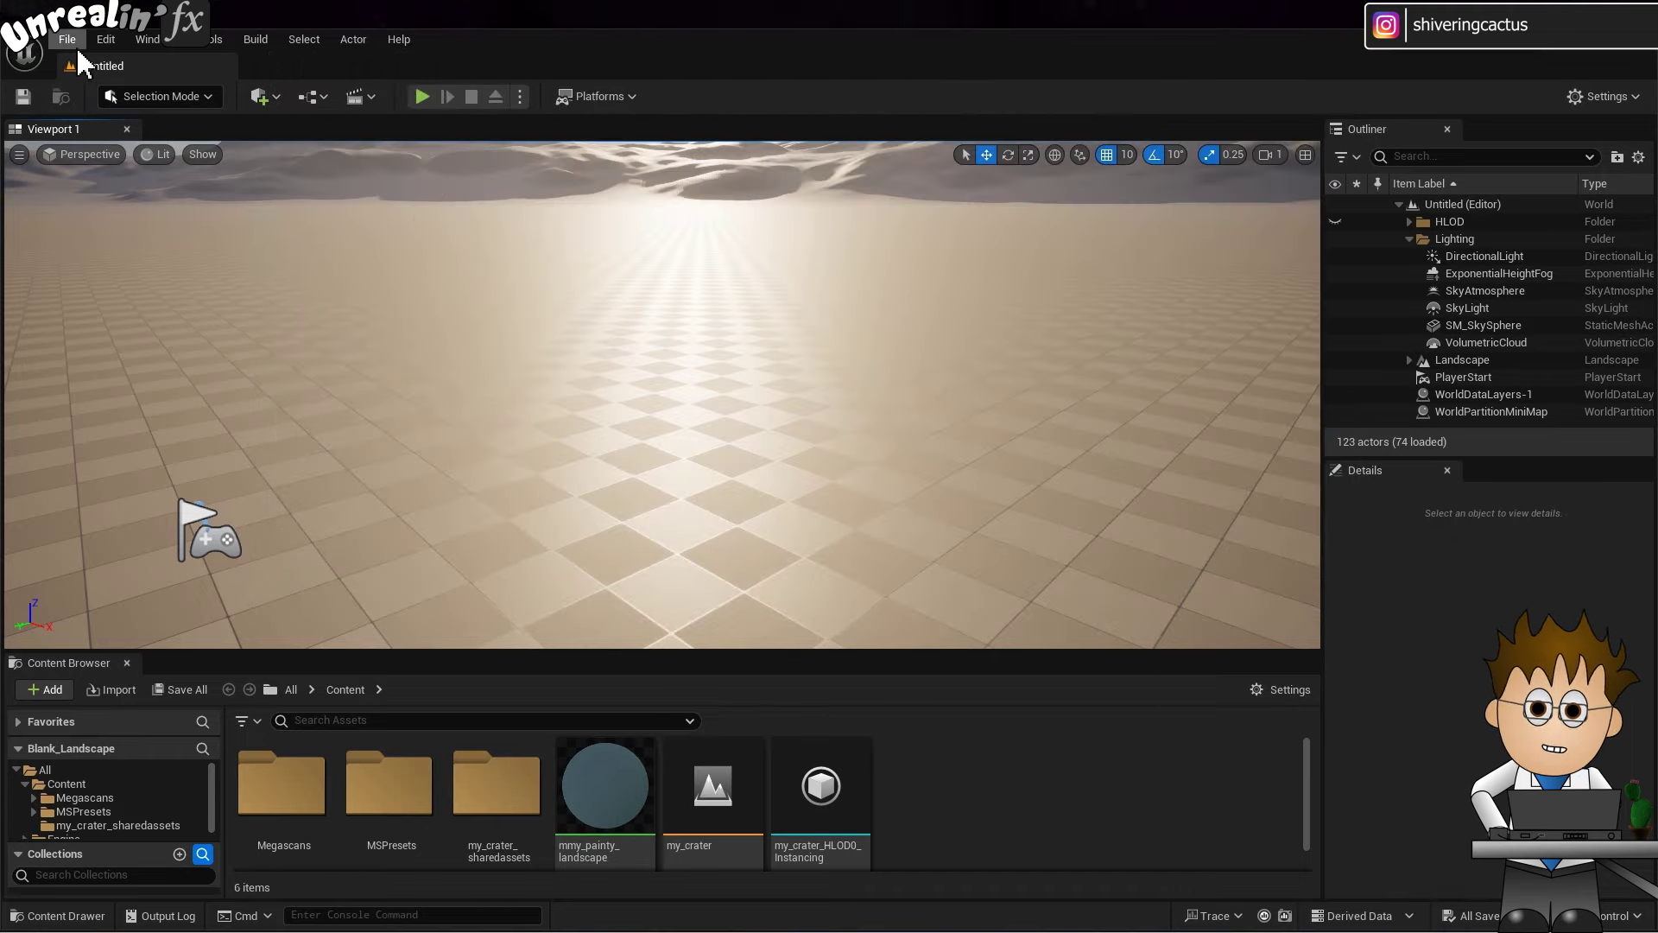
Open the my_crater level from the recent levels.
click(67, 40)
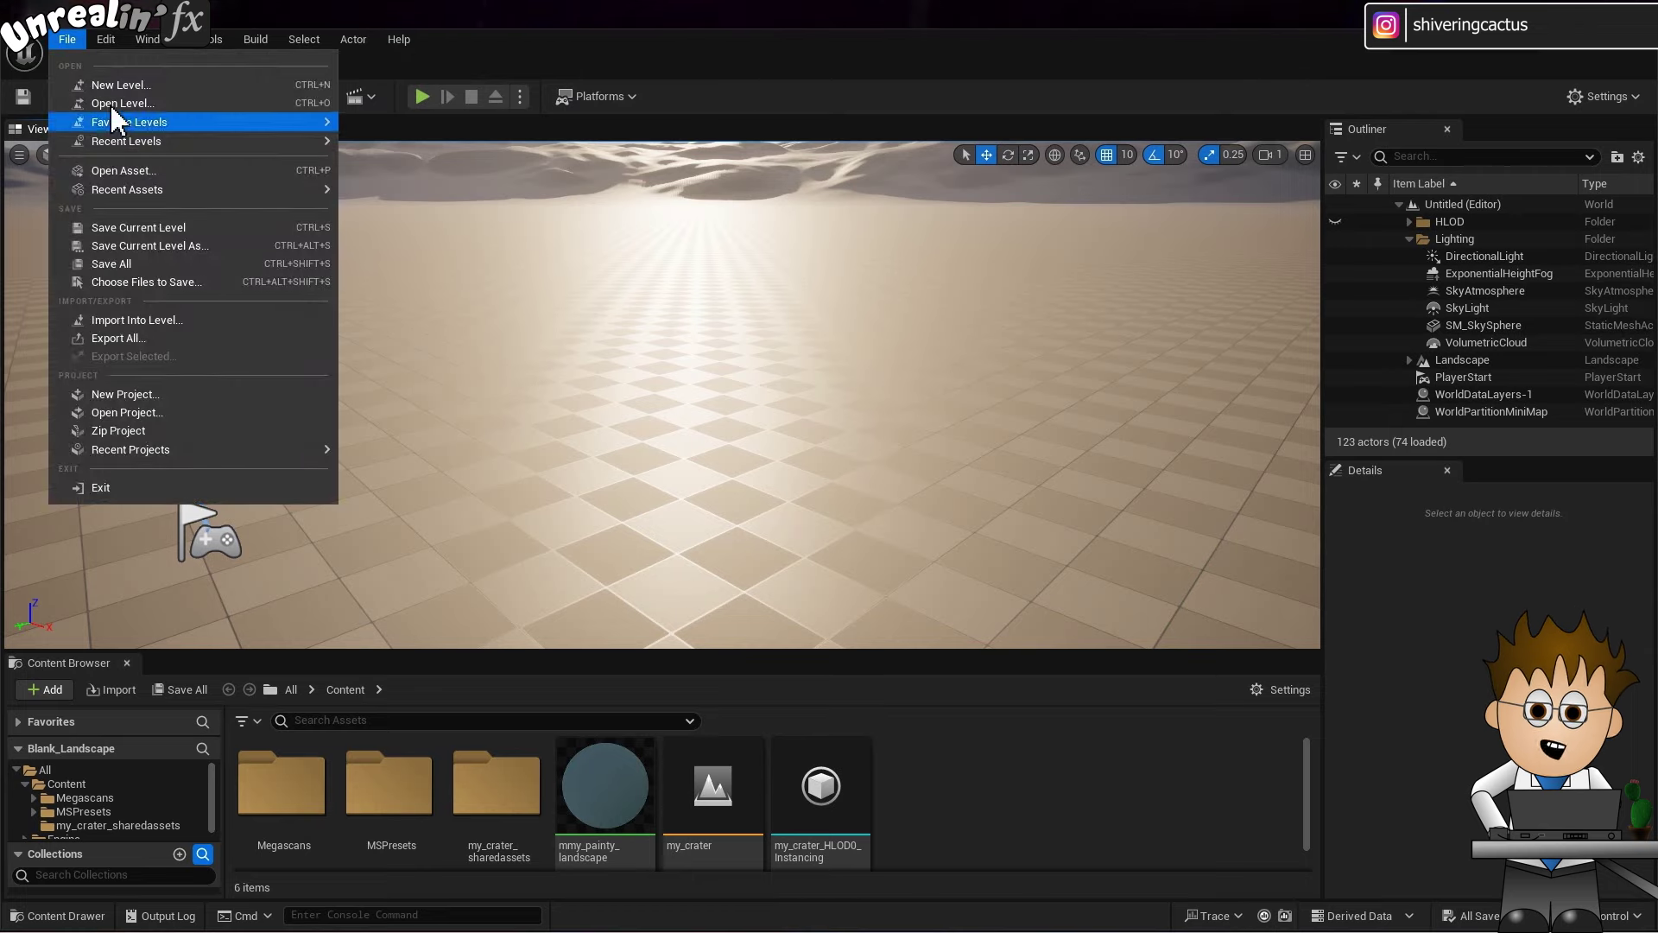
mouse_move(162, 141)
click(385, 148)
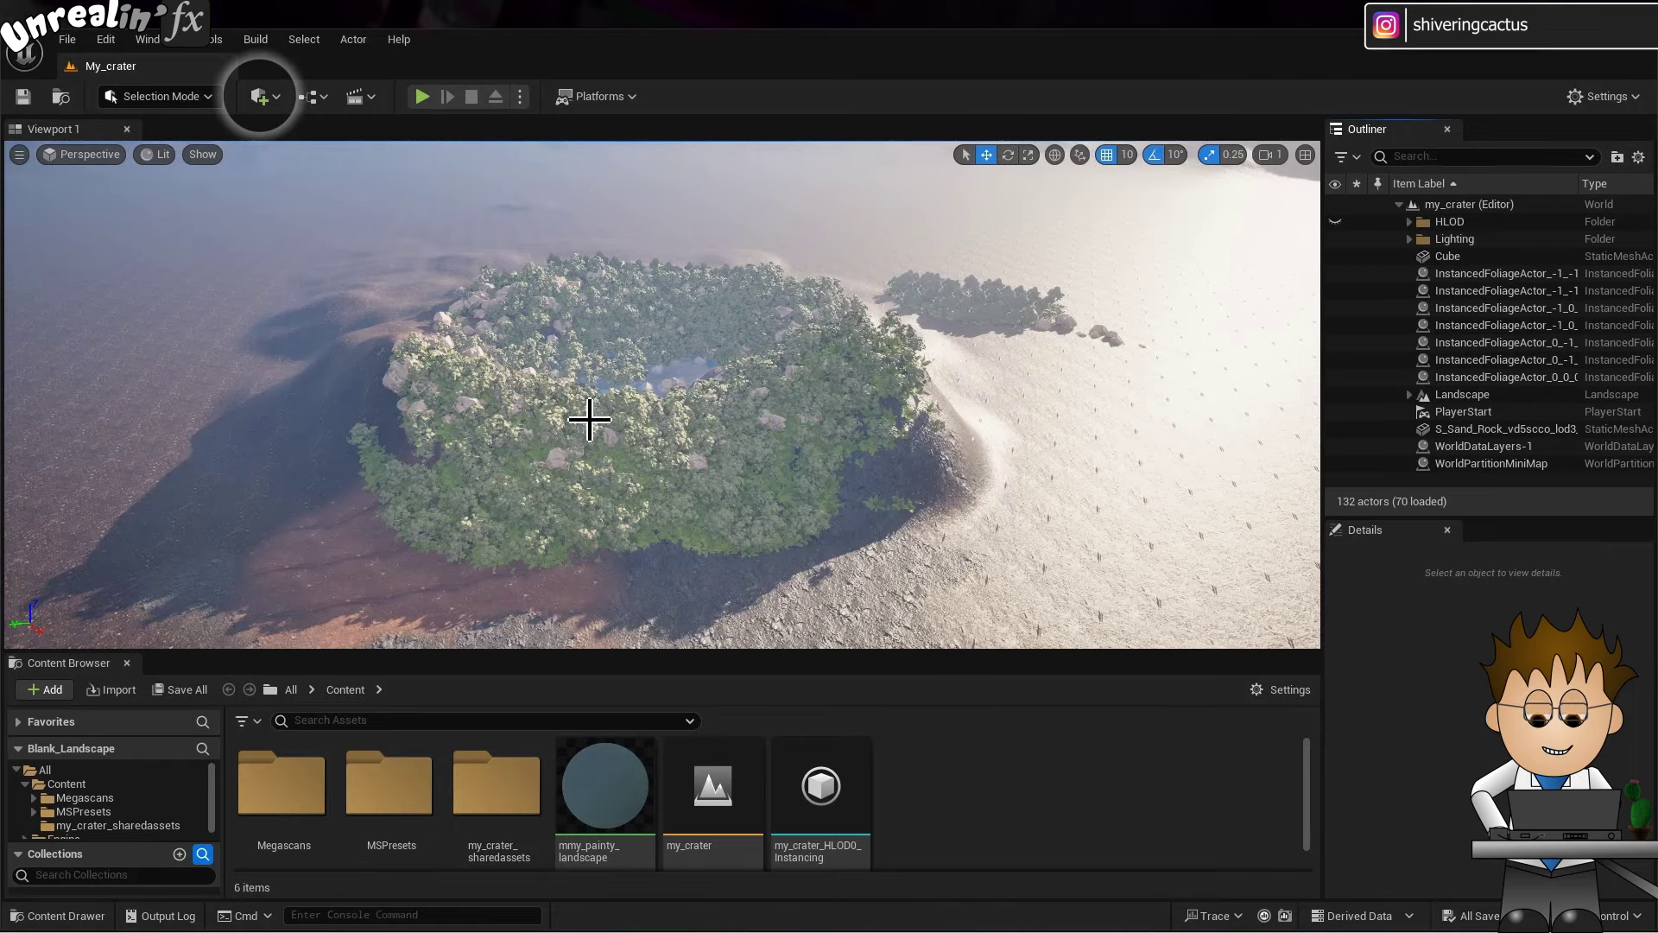
Add a Cine Camera Actor to the crater level.
click(262, 95)
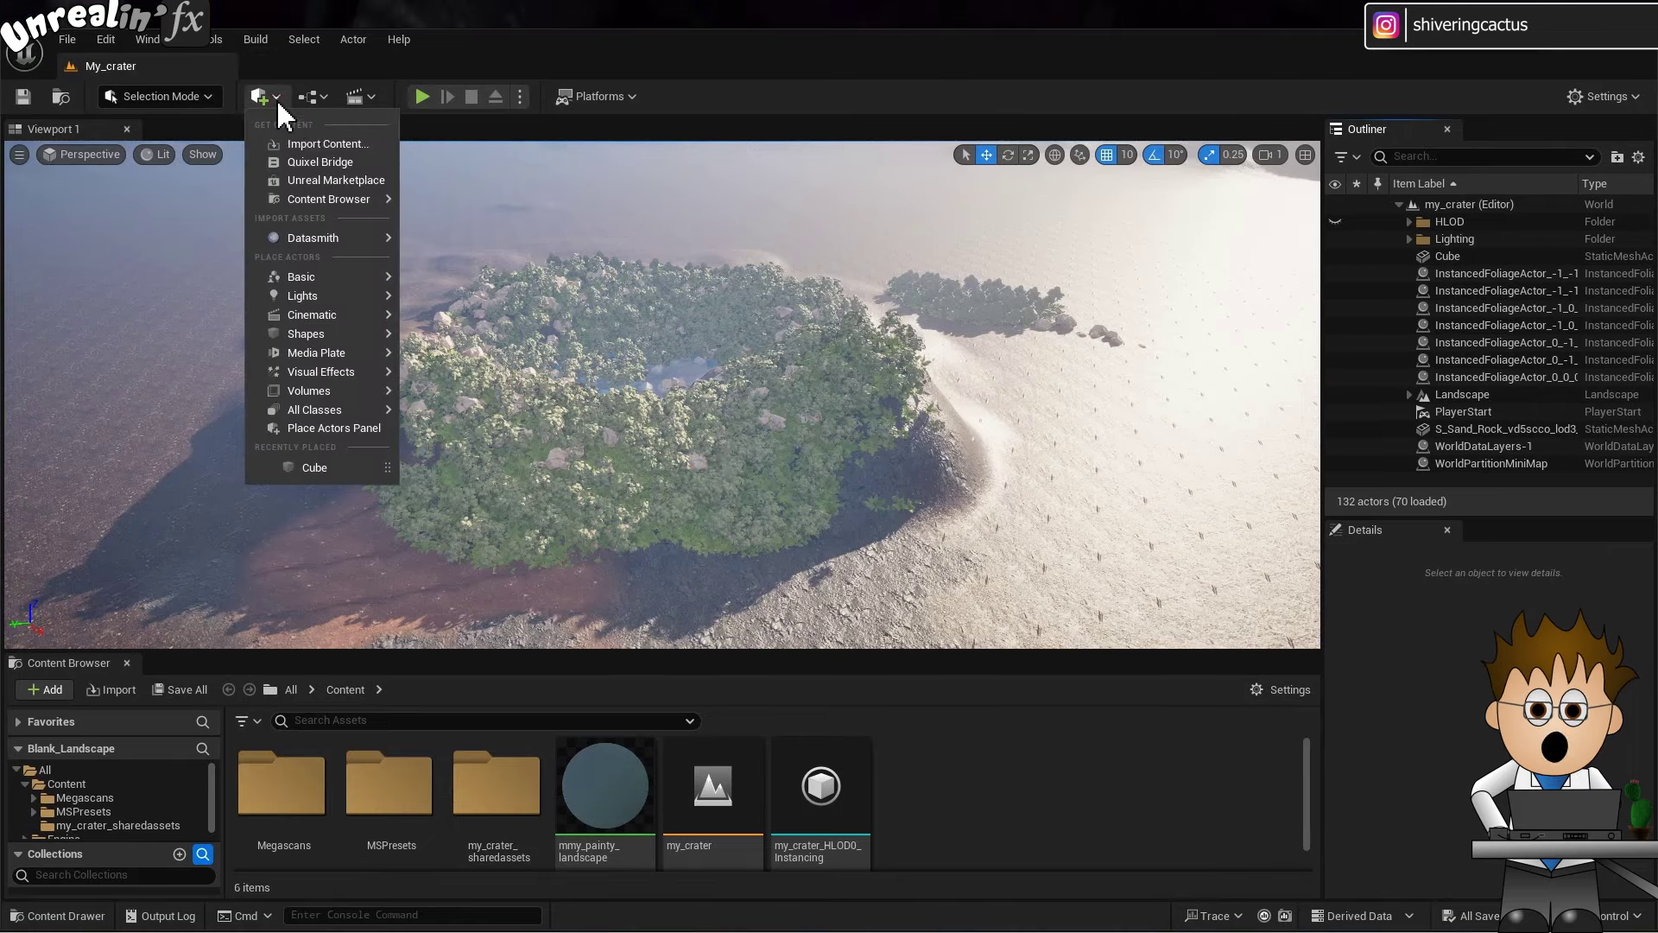
mouse_move(334, 311)
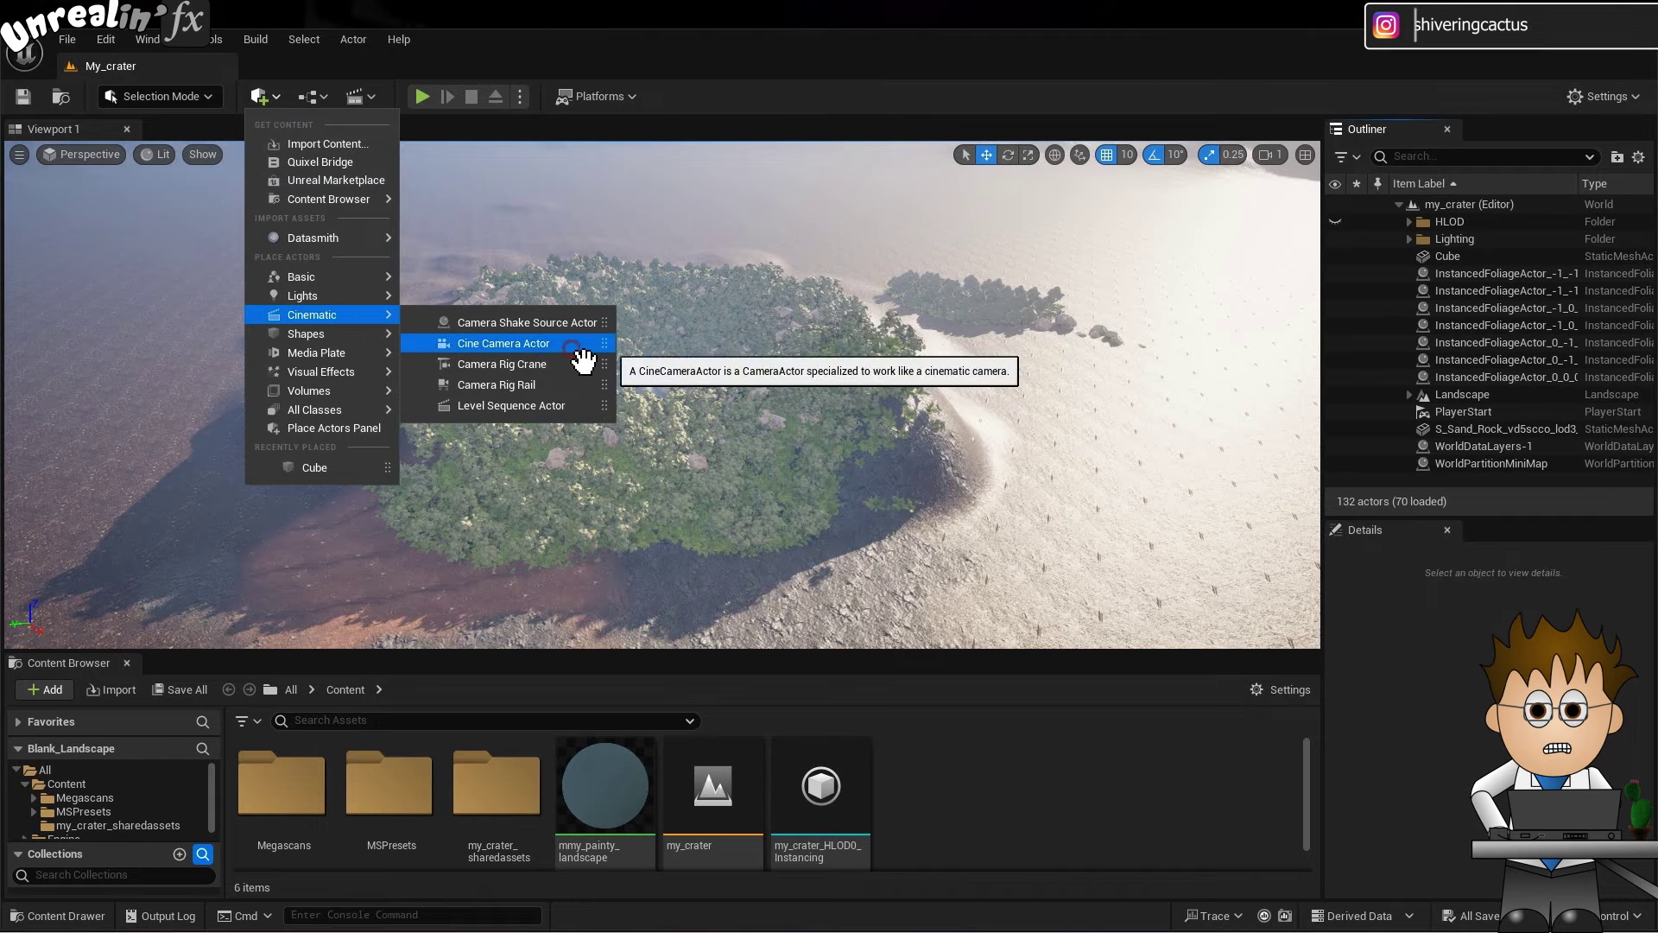
click(575, 345)
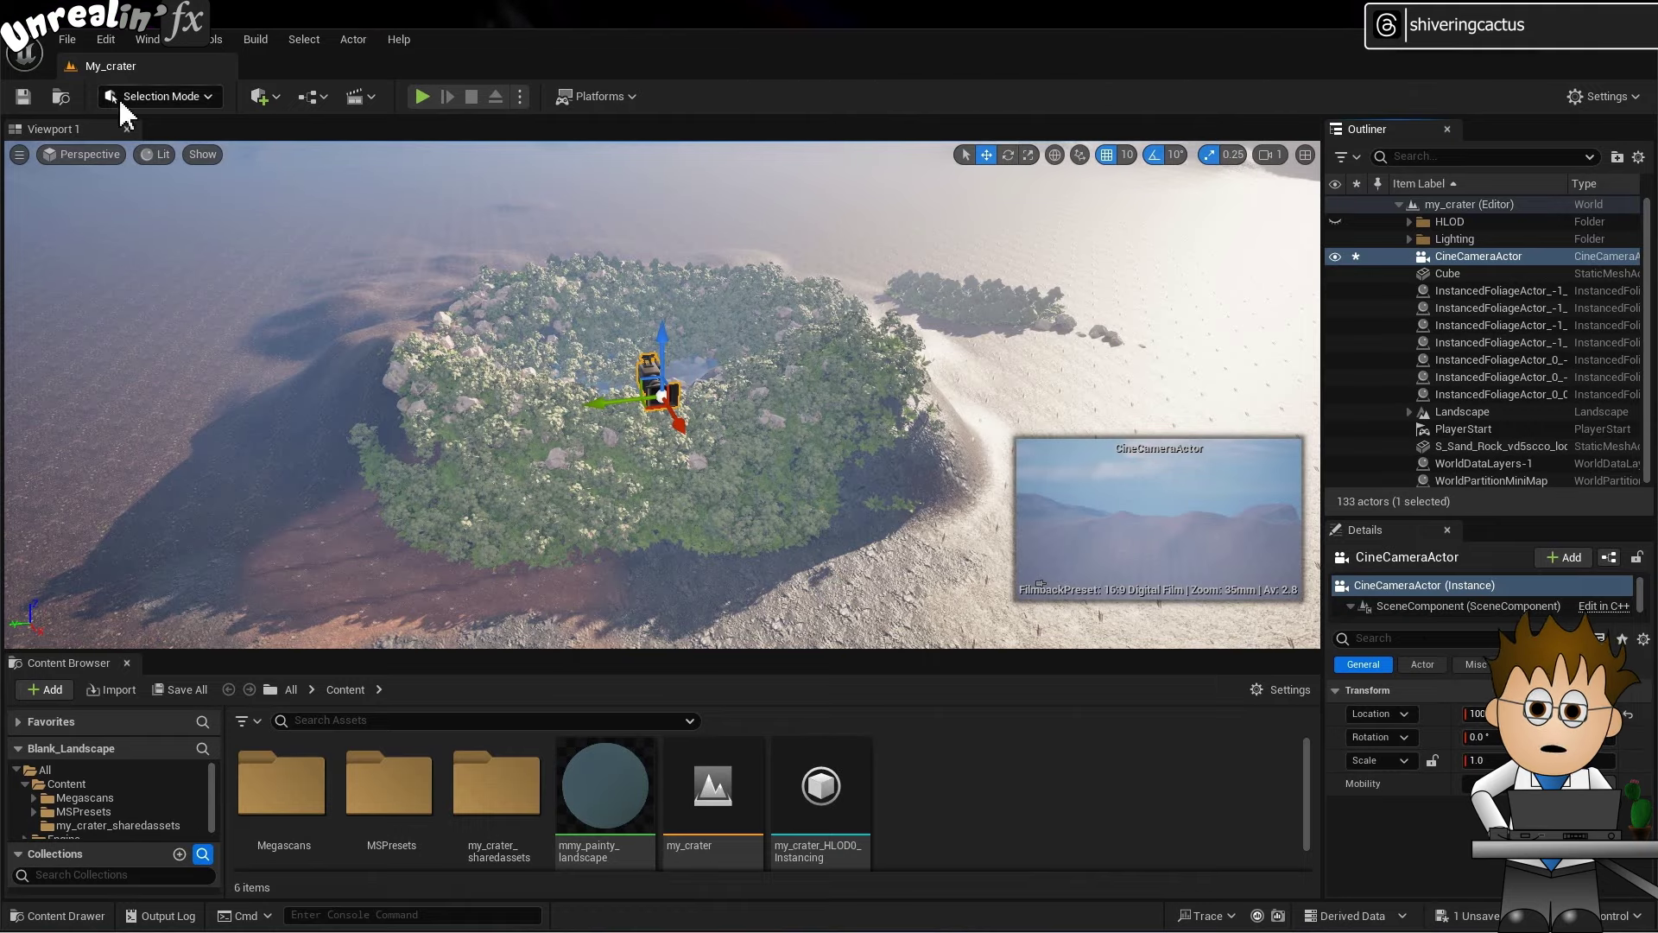
View the scene through the CineCameraActor and move it to frame the foliage-covered crater with rocks in the foreground.
click(85, 154)
click(129, 346)
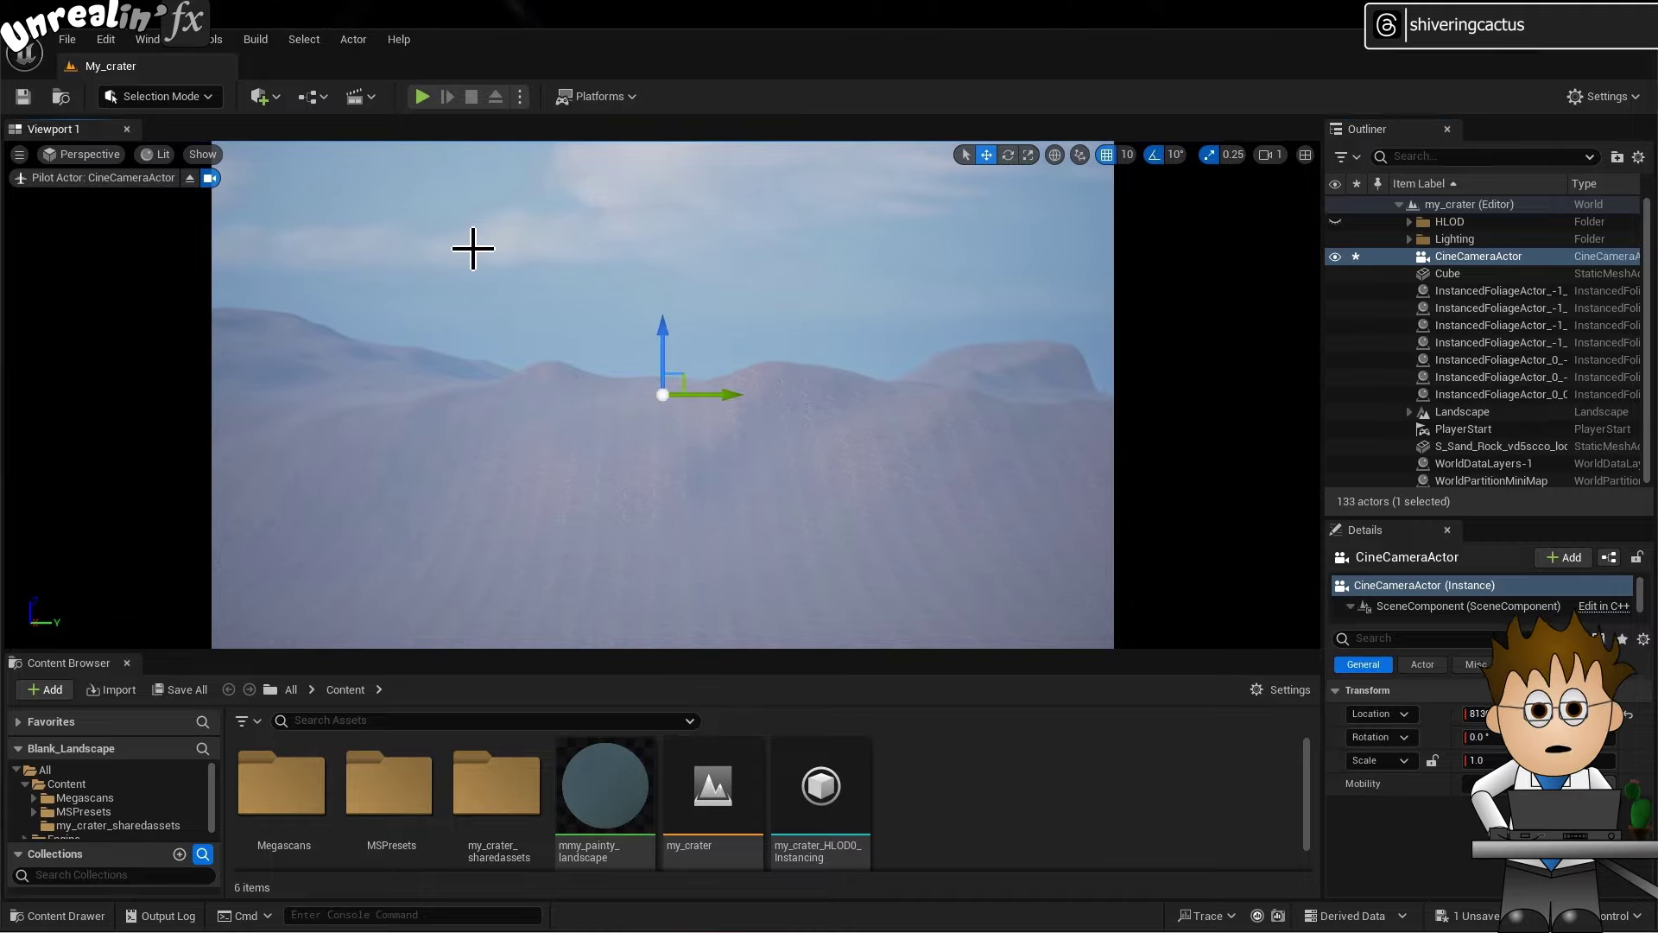
right_drag(473, 248, 760, 498)
click(815, 362)
click(681, 334)
mouse_move(54, 455)
right_down()
mouse_move(94, 455)
mouse_move(9, 445)
mouse_move(51, 441)
right_up()
right_drag(619, 420, 757, 371)
middle_drag(618, 420, 563, 459)
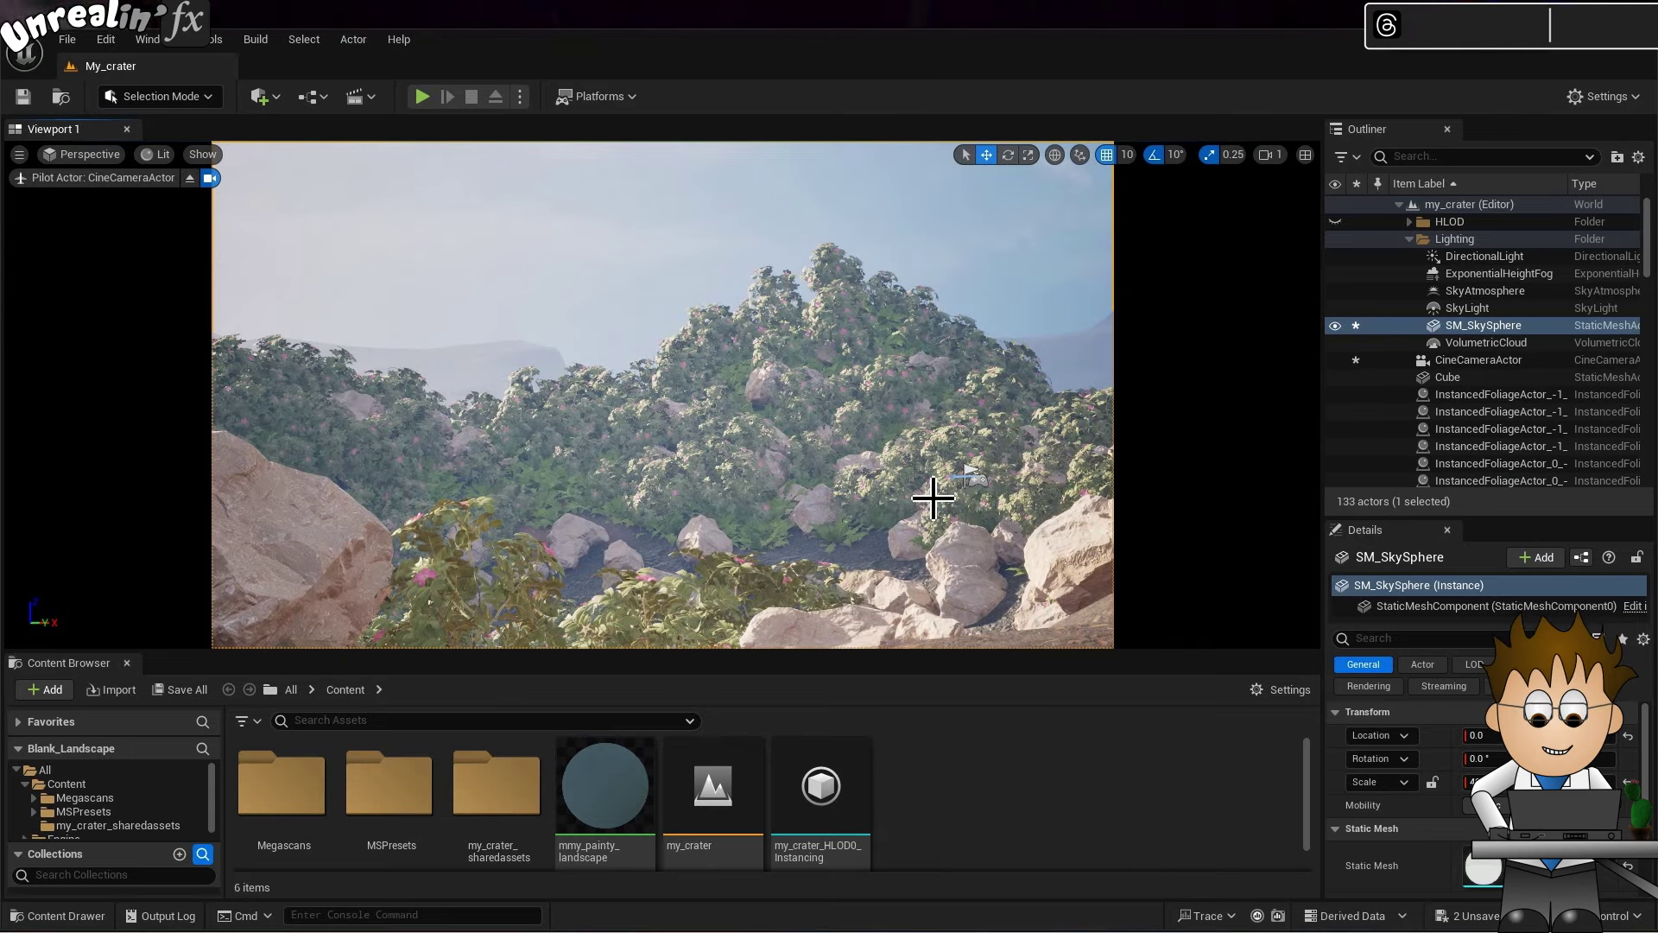
Add a level sequence and save it as My_Level_Sequence in the Content folder.
click(374, 98)
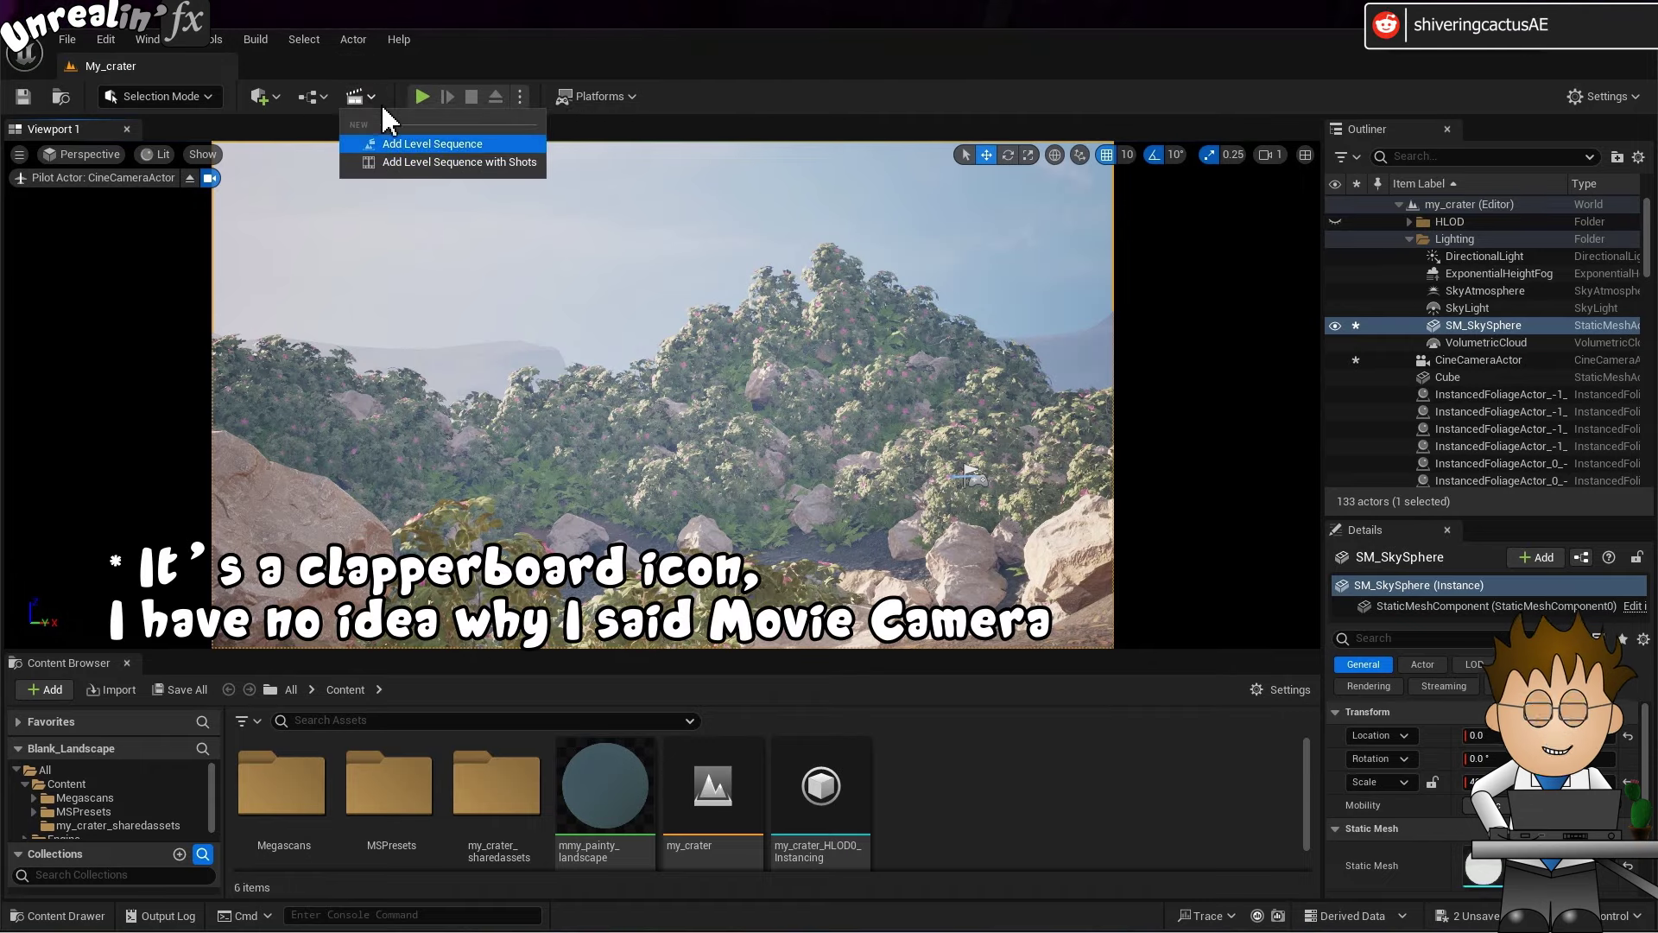
click(491, 147)
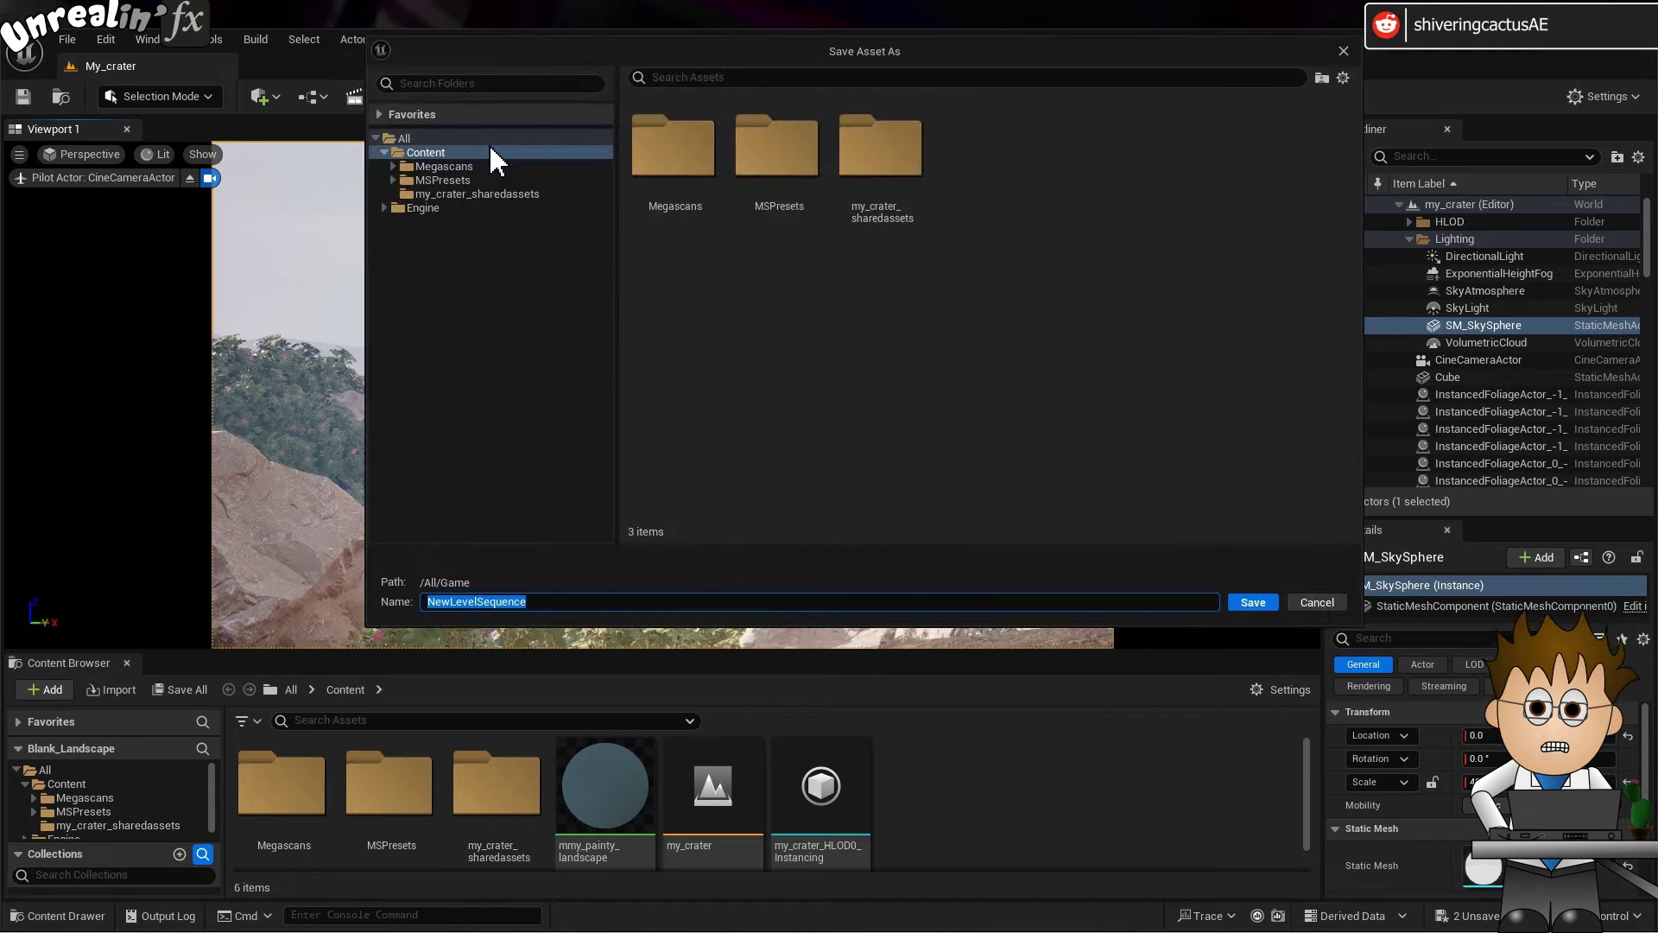
text(My_)
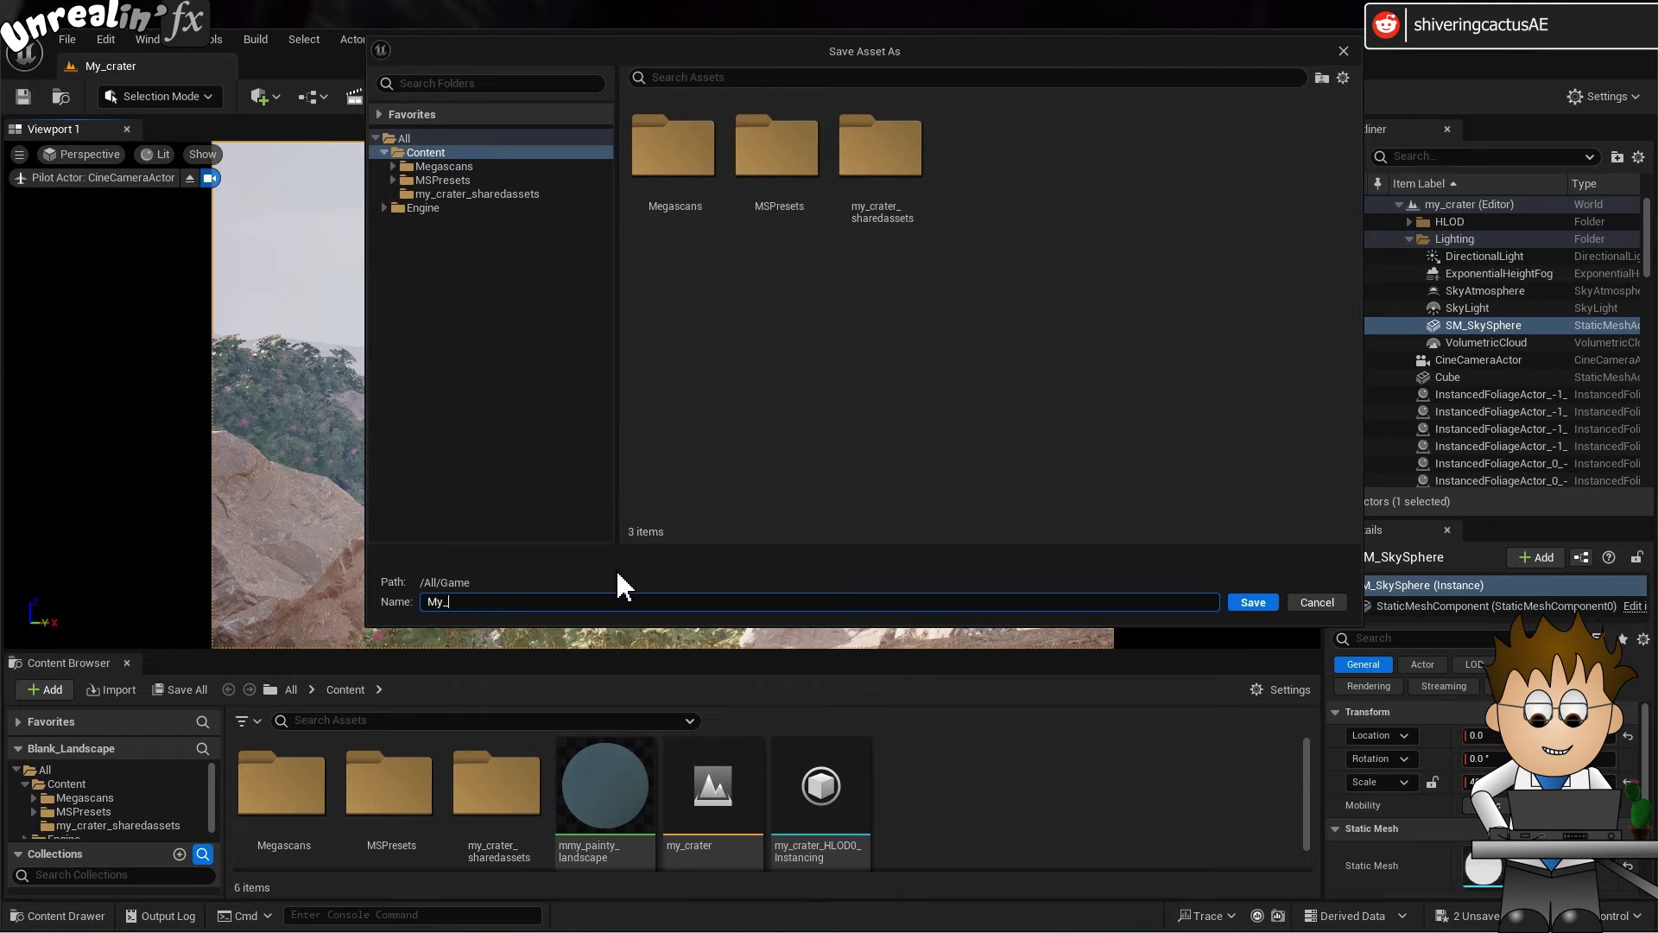
text(Level_Sequence)
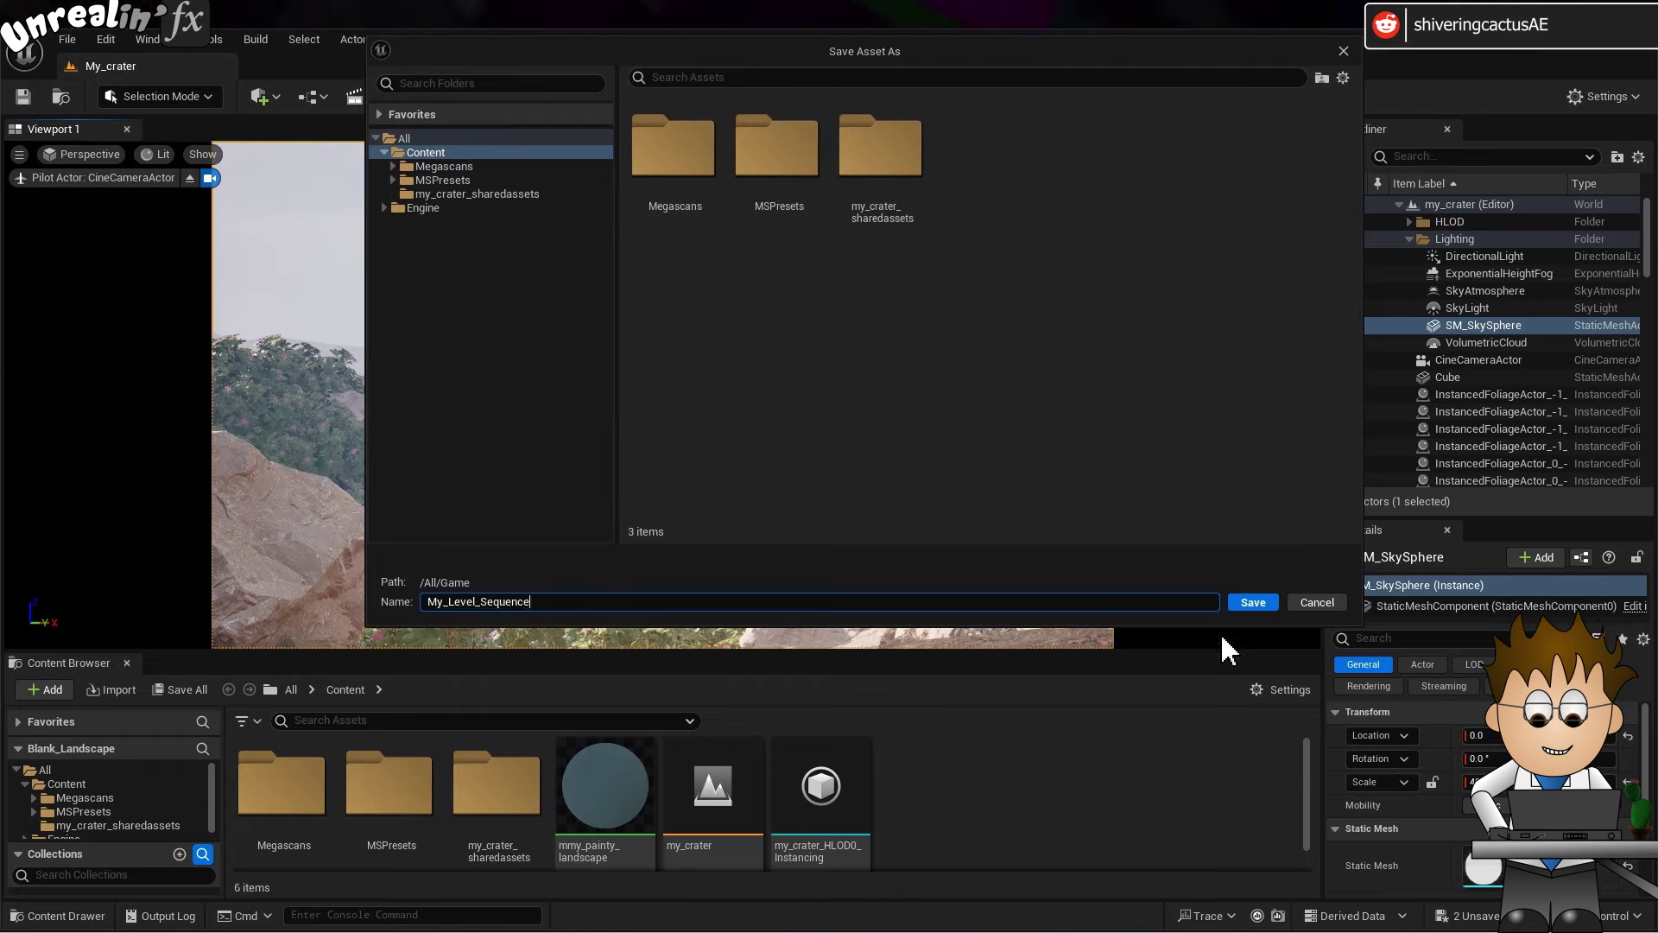
click(1249, 603)
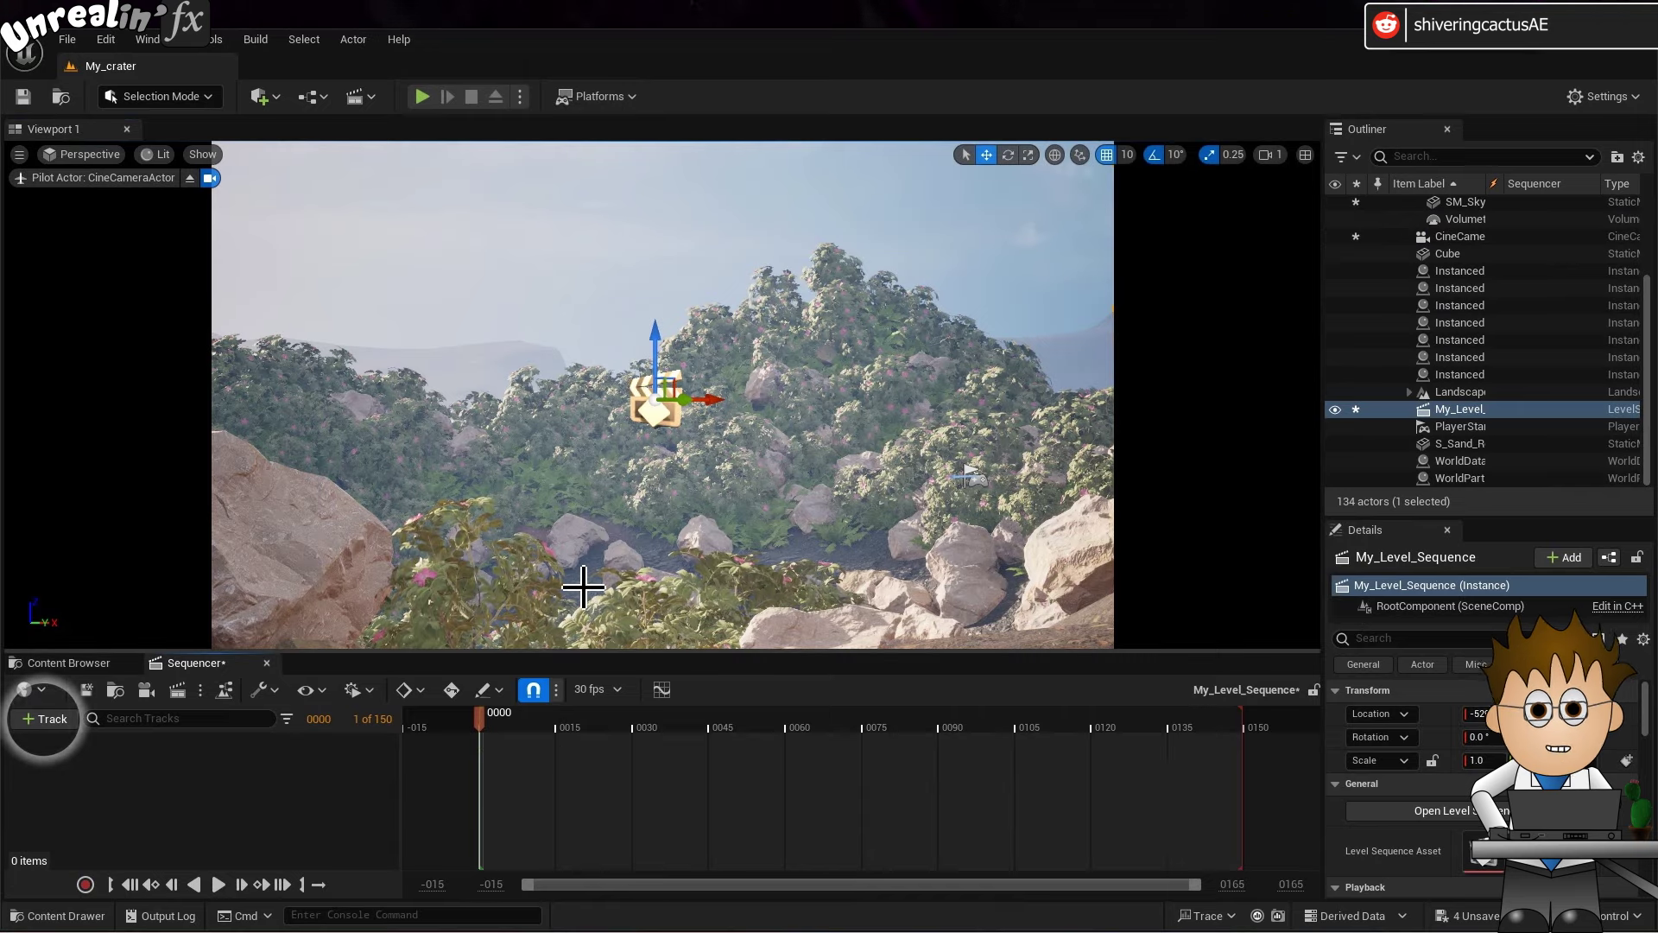
Add the CineCameraActor to the sequence as a track and enlarge the Sequencer area to show its properties.
click(44, 719)
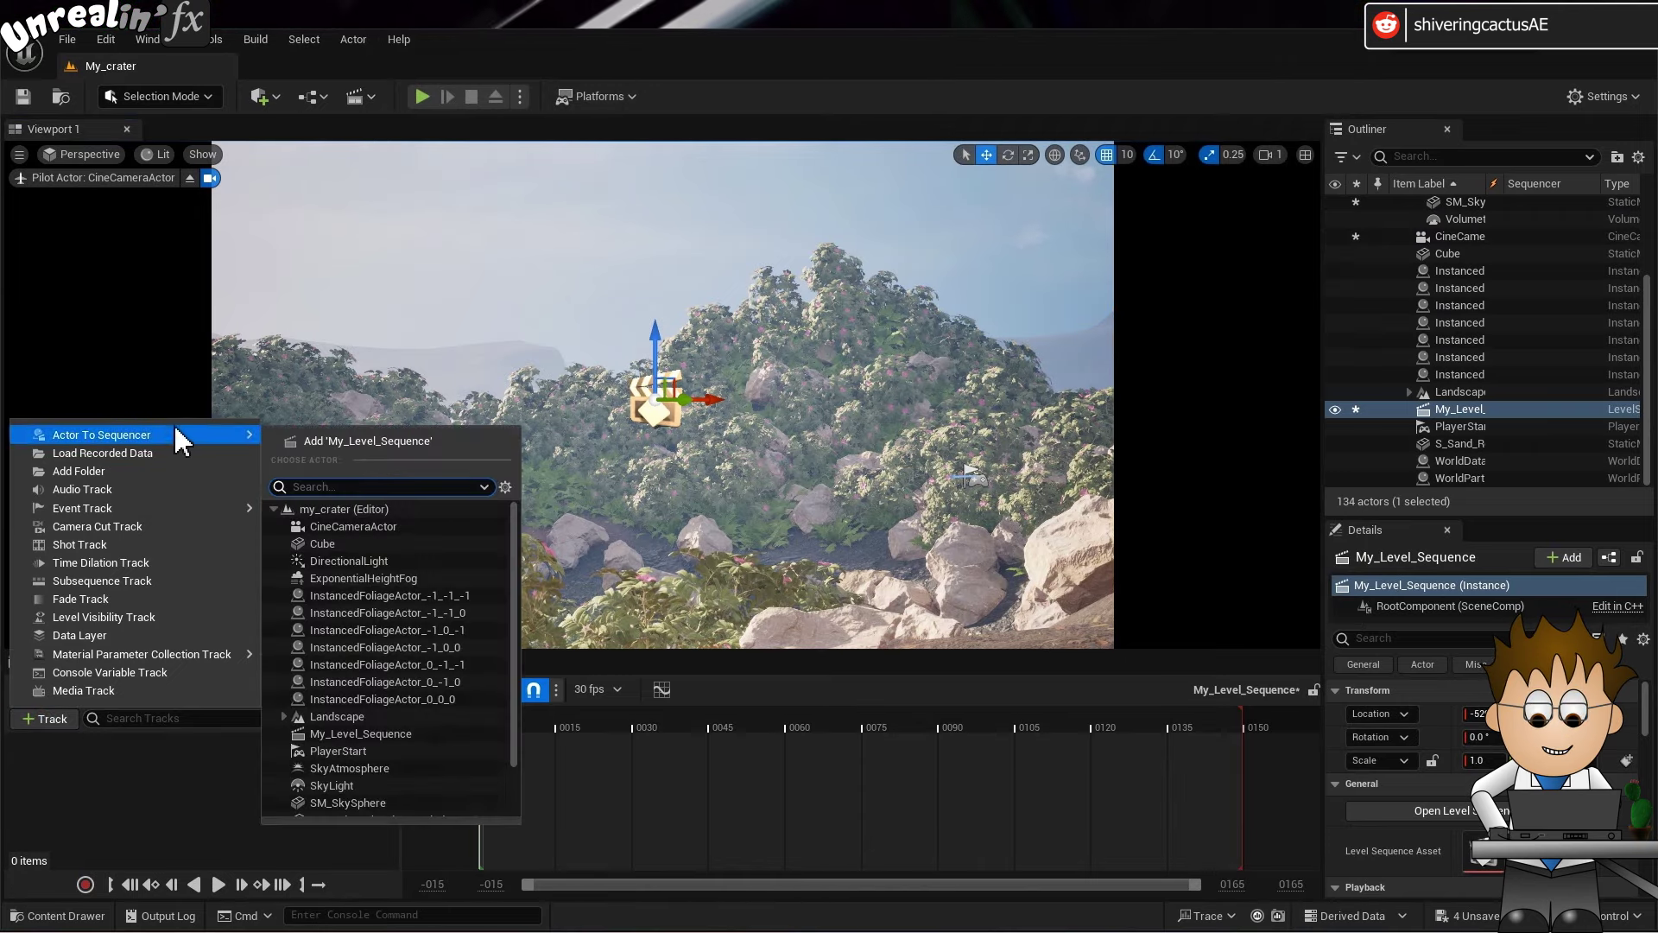
click(422, 528)
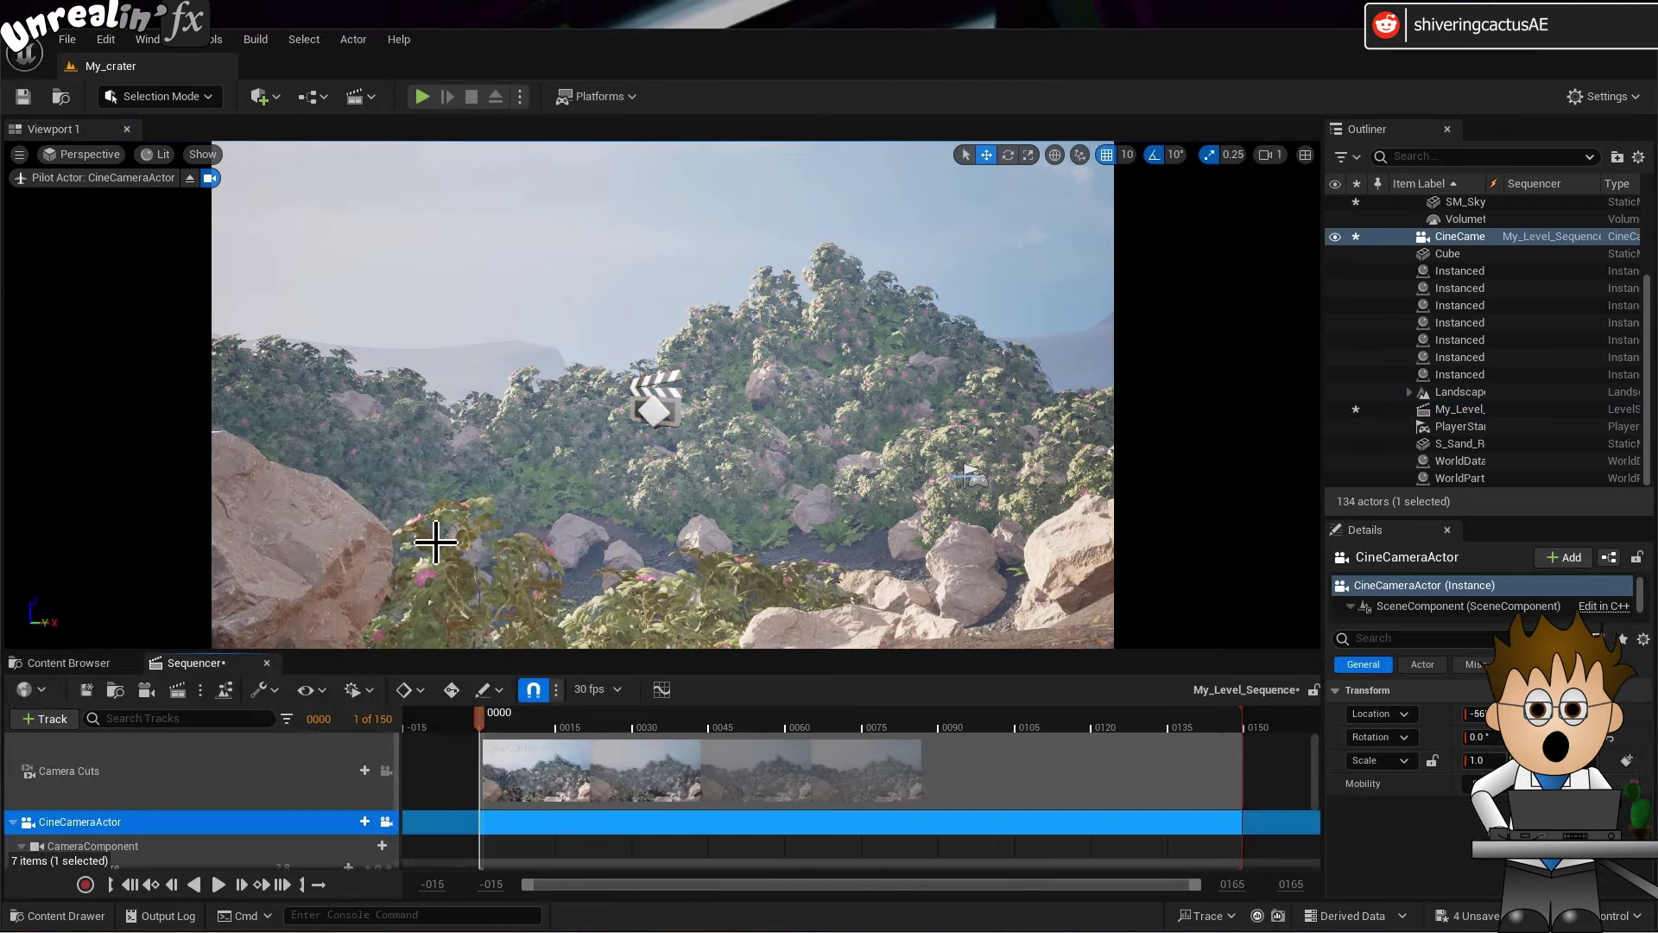
drag(369, 668, 382, 463)
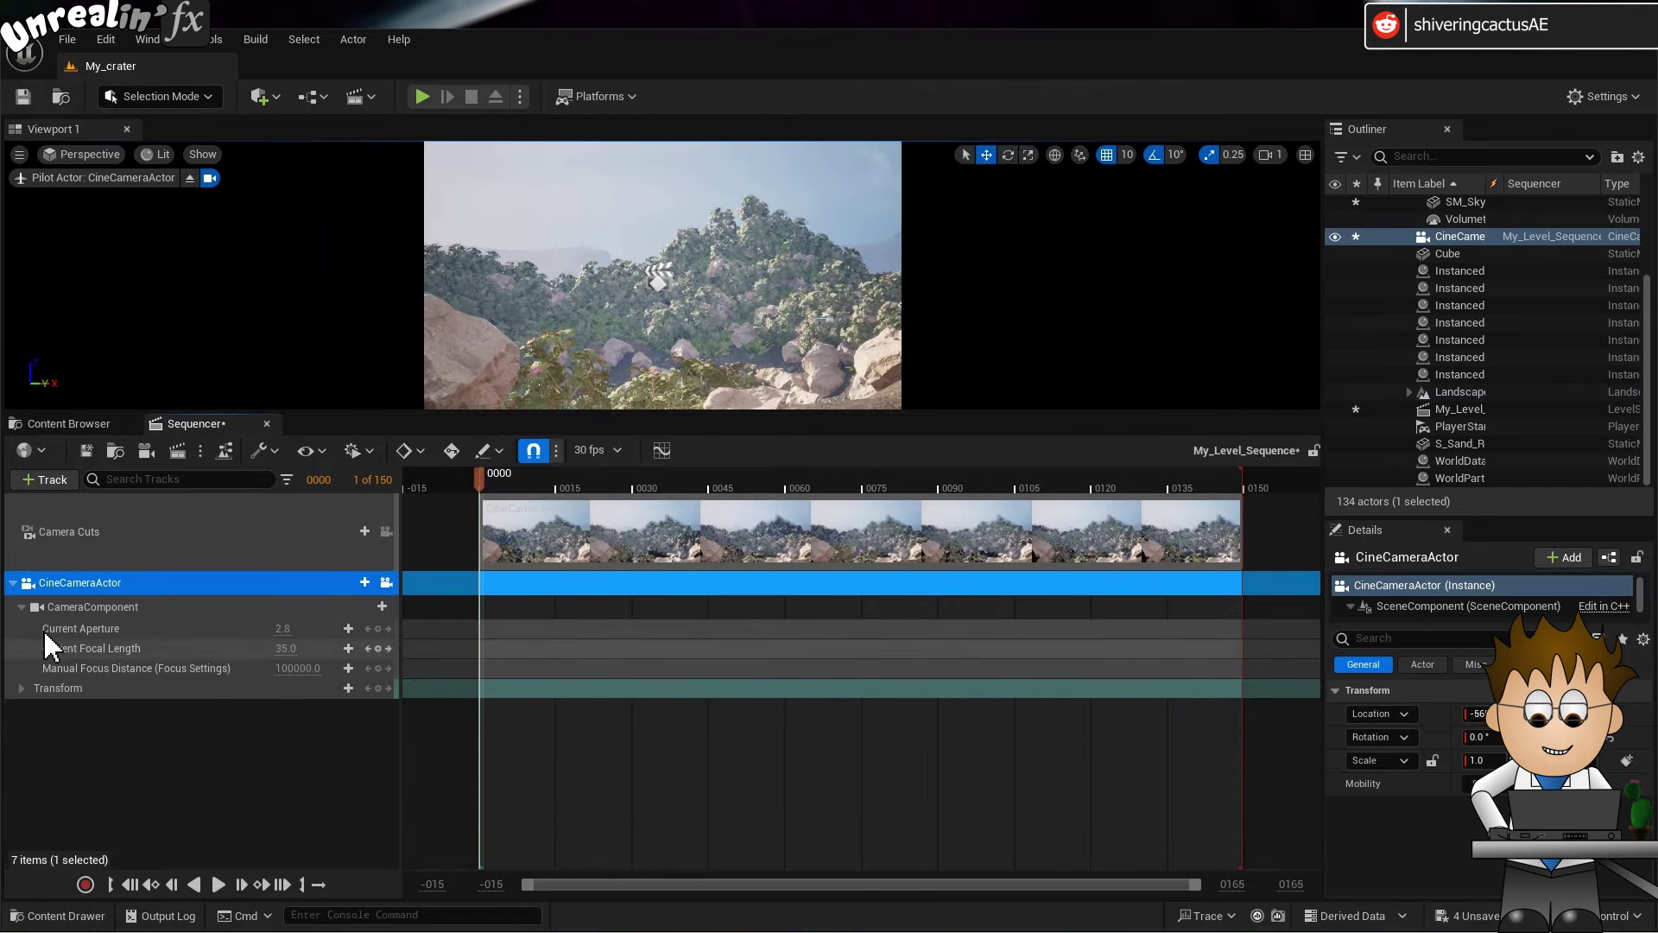
Expand the camera's Transform track and keyframe its location and rotation channels at frame 0.
click(22, 688)
click(31, 706)
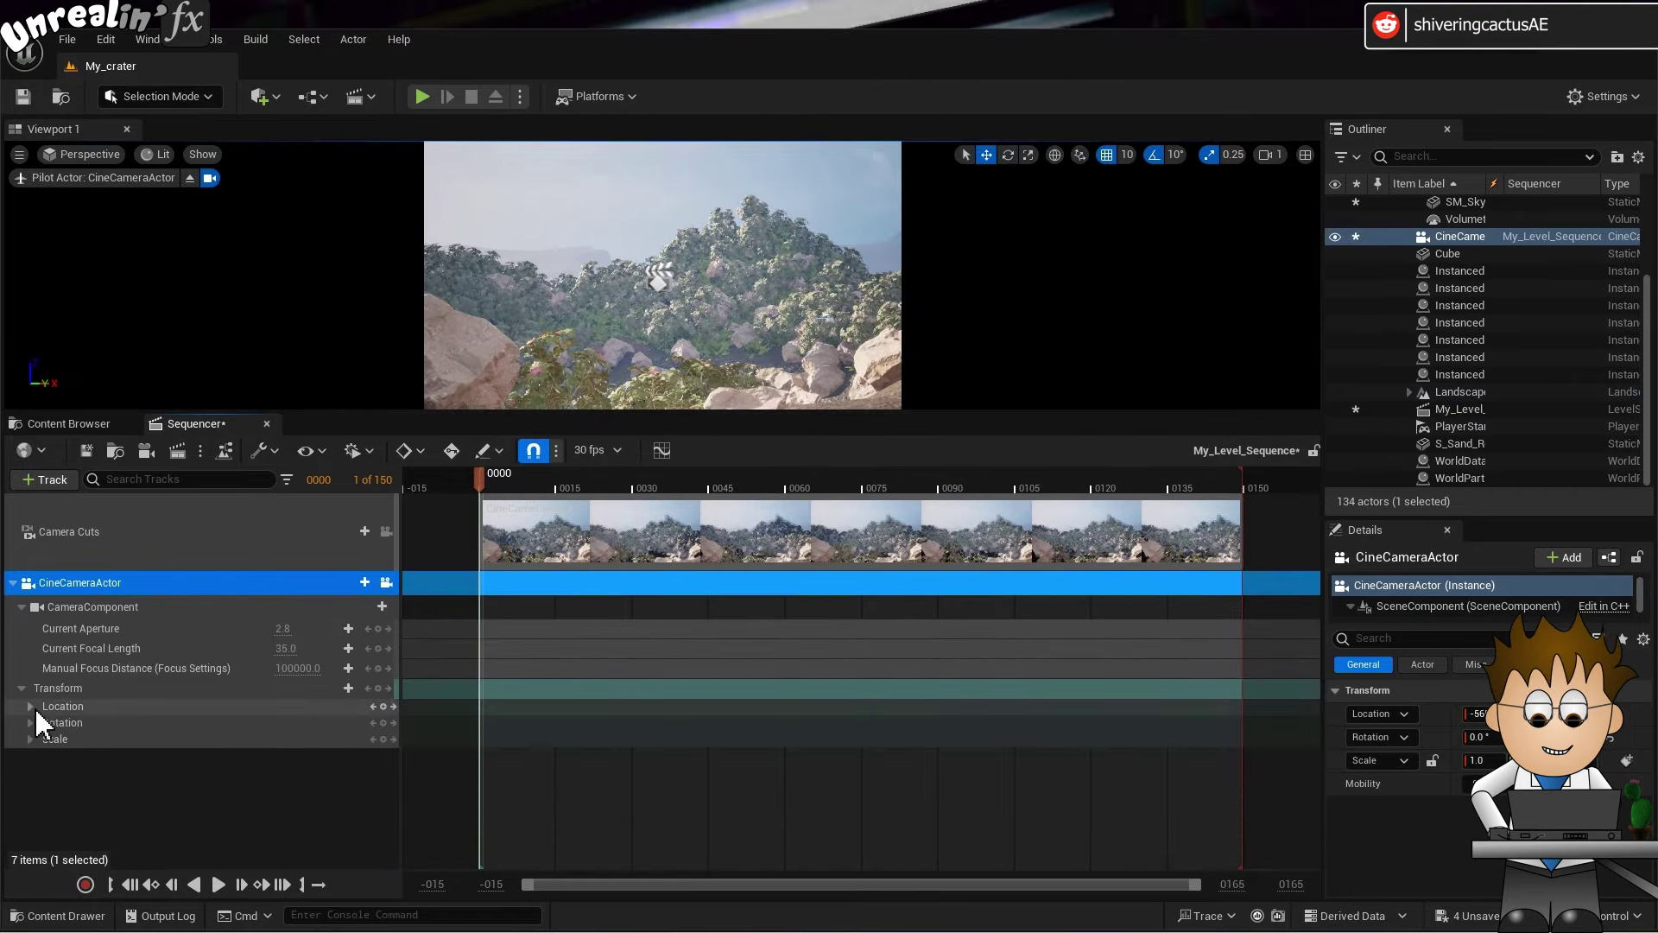
click(29, 762)
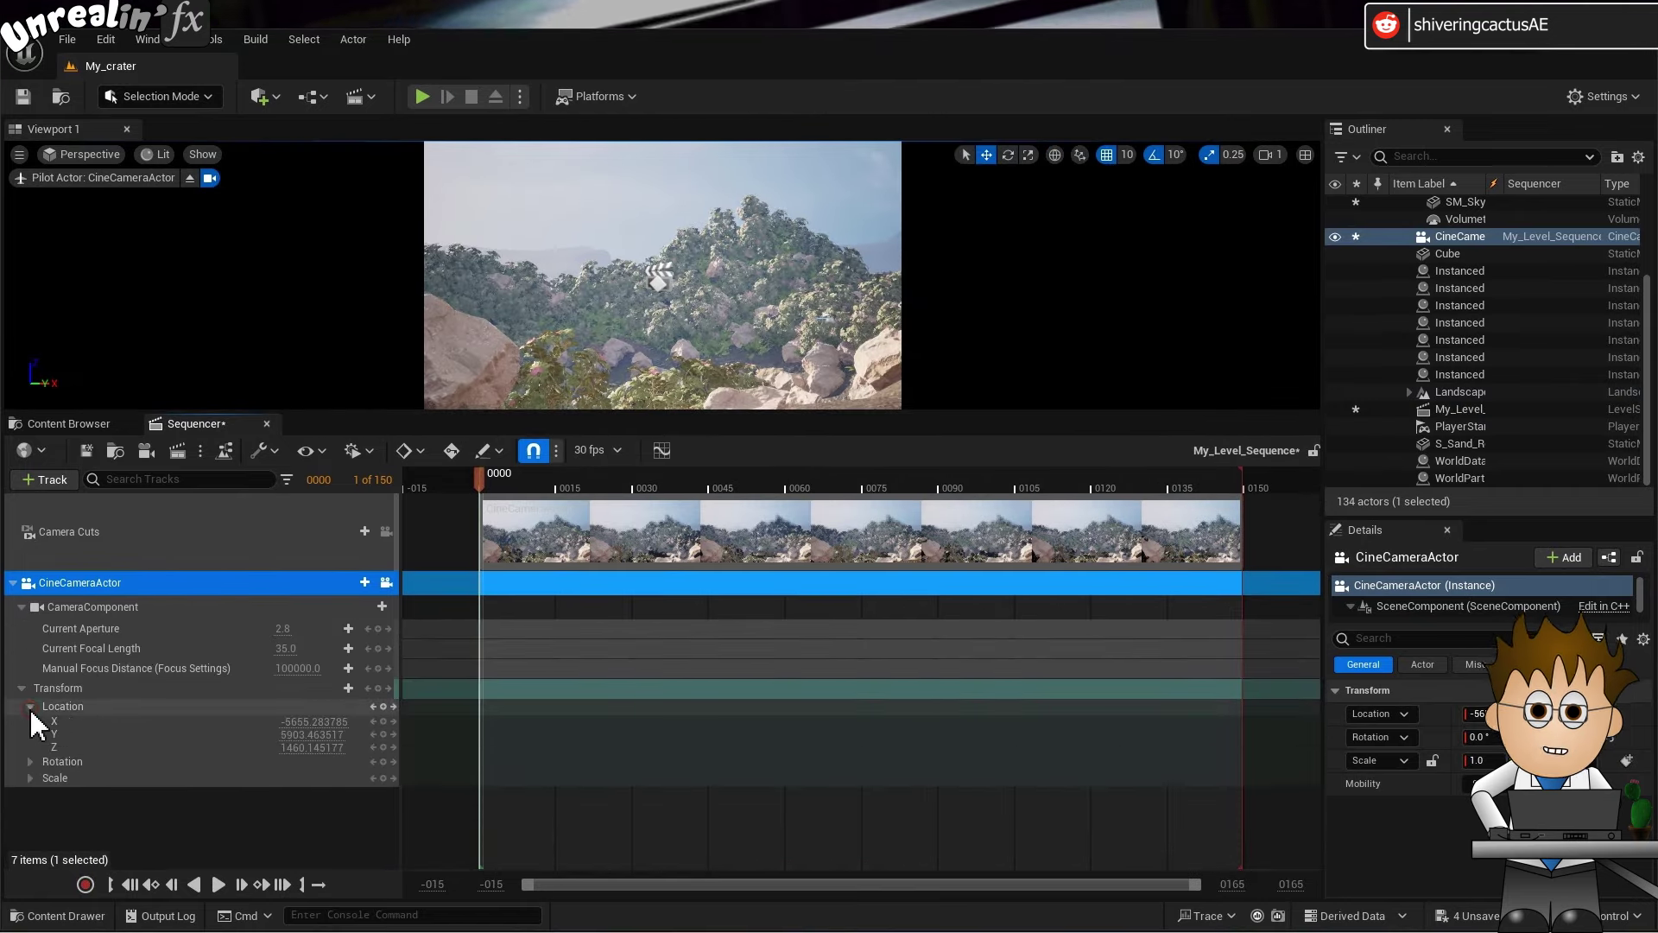
click(383, 735)
click(383, 747)
click(383, 762)
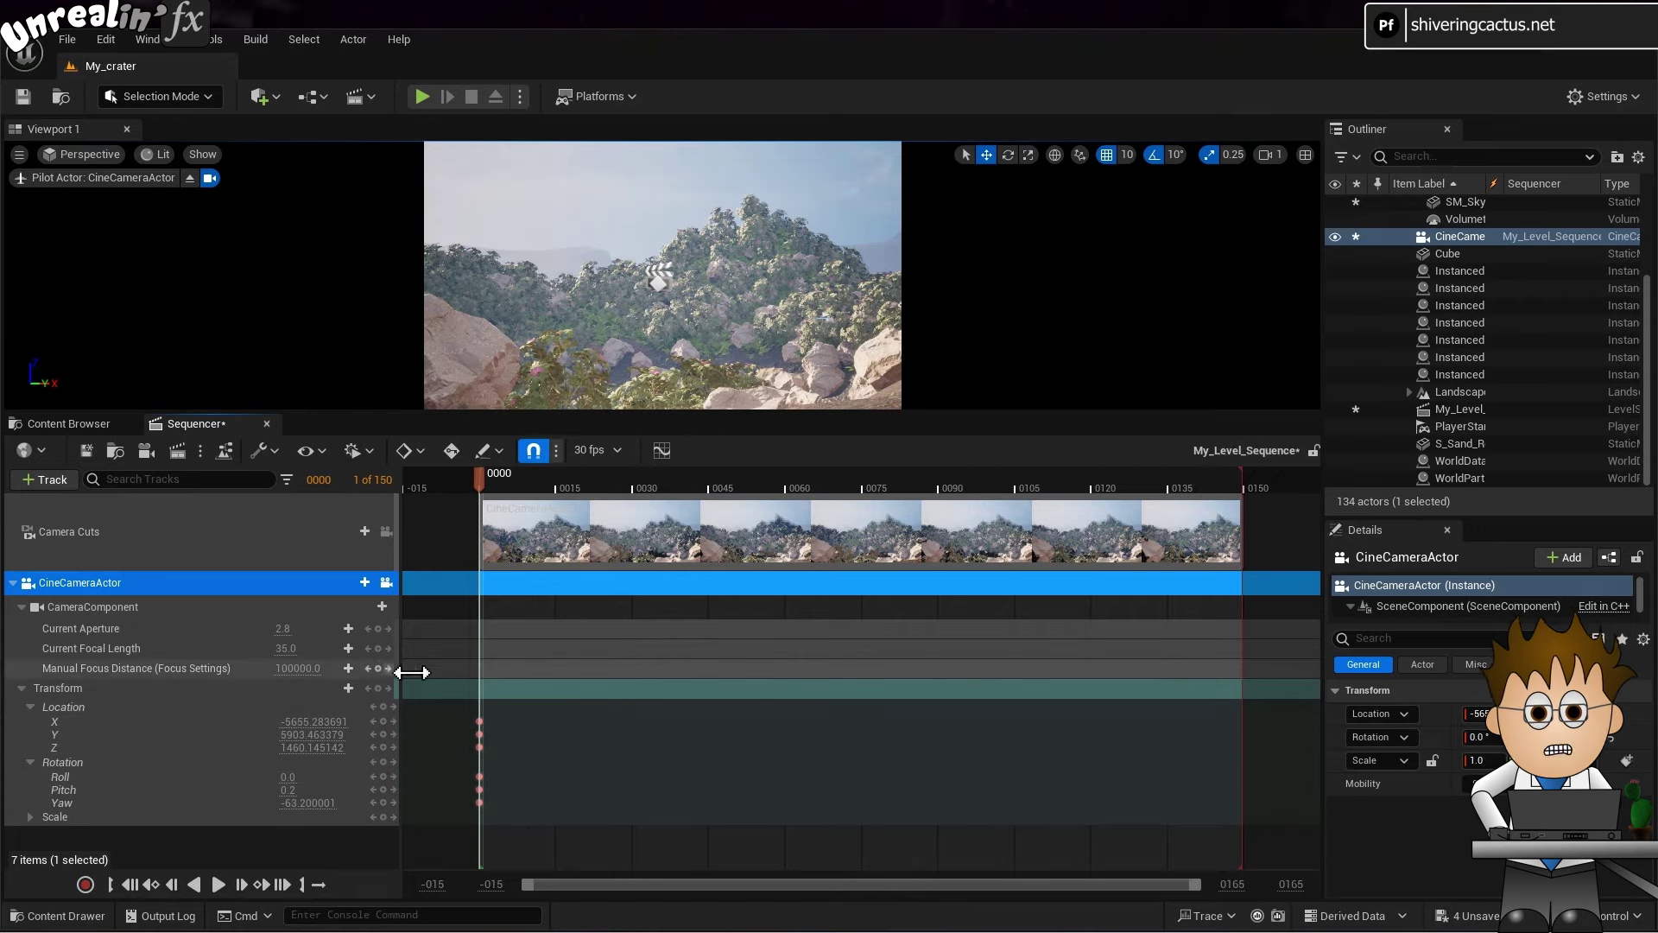
Set the visible timeline's end to 30*10 frames and extend the sequence's playback end to about frame 298.
click(1233, 884)
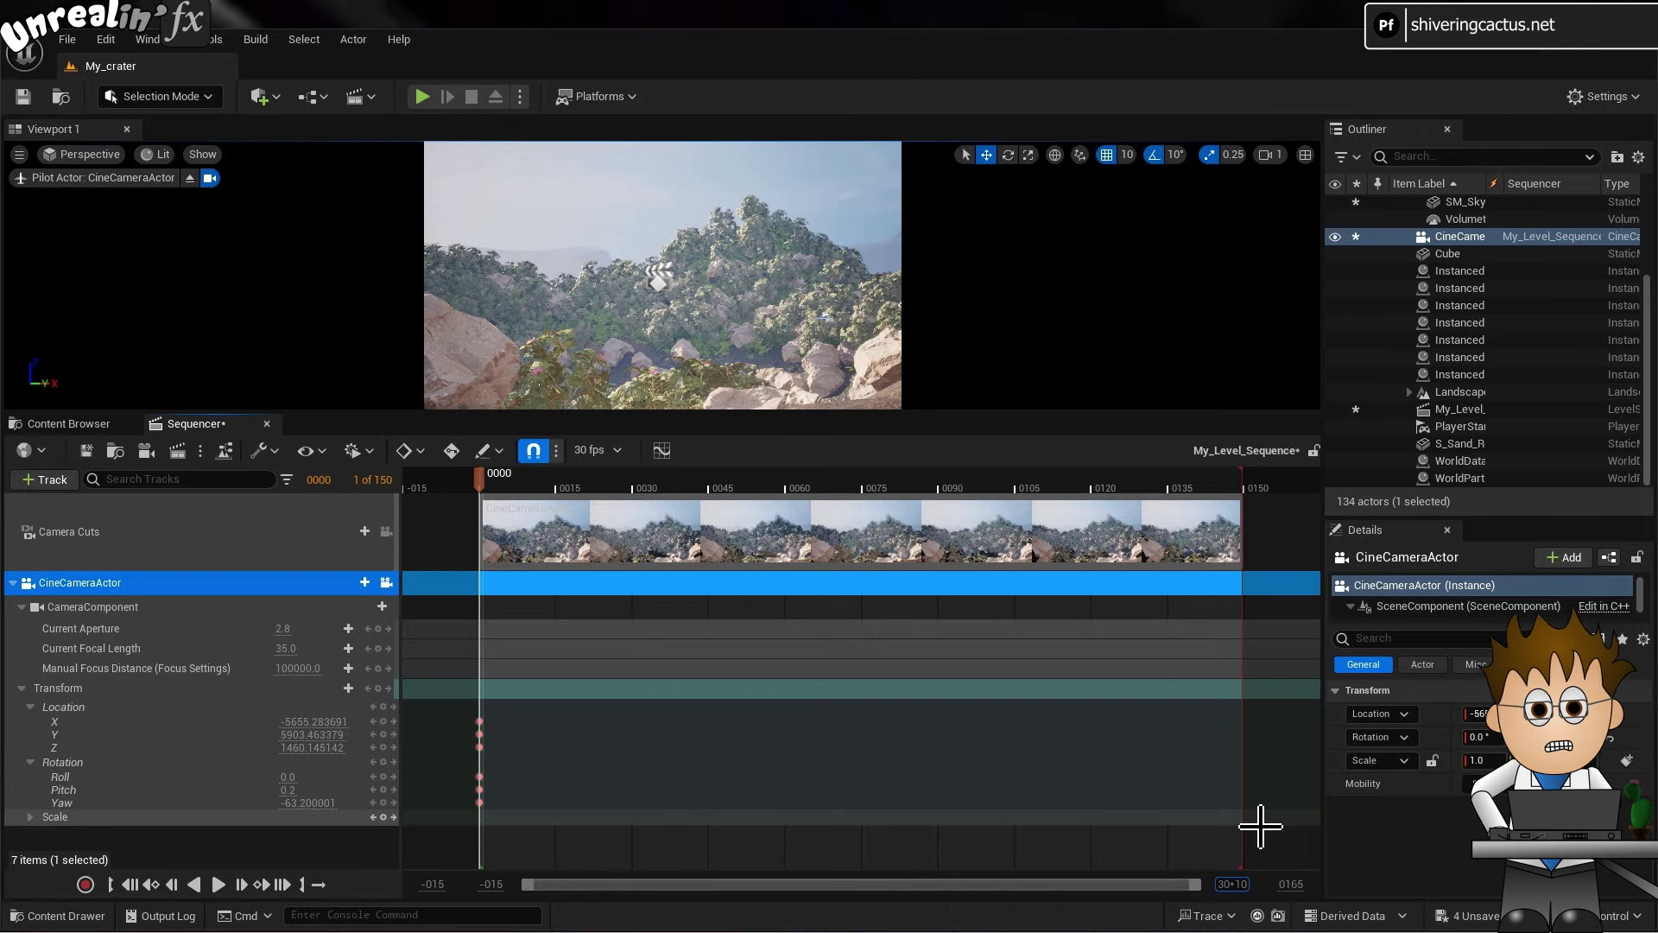
key(Return)
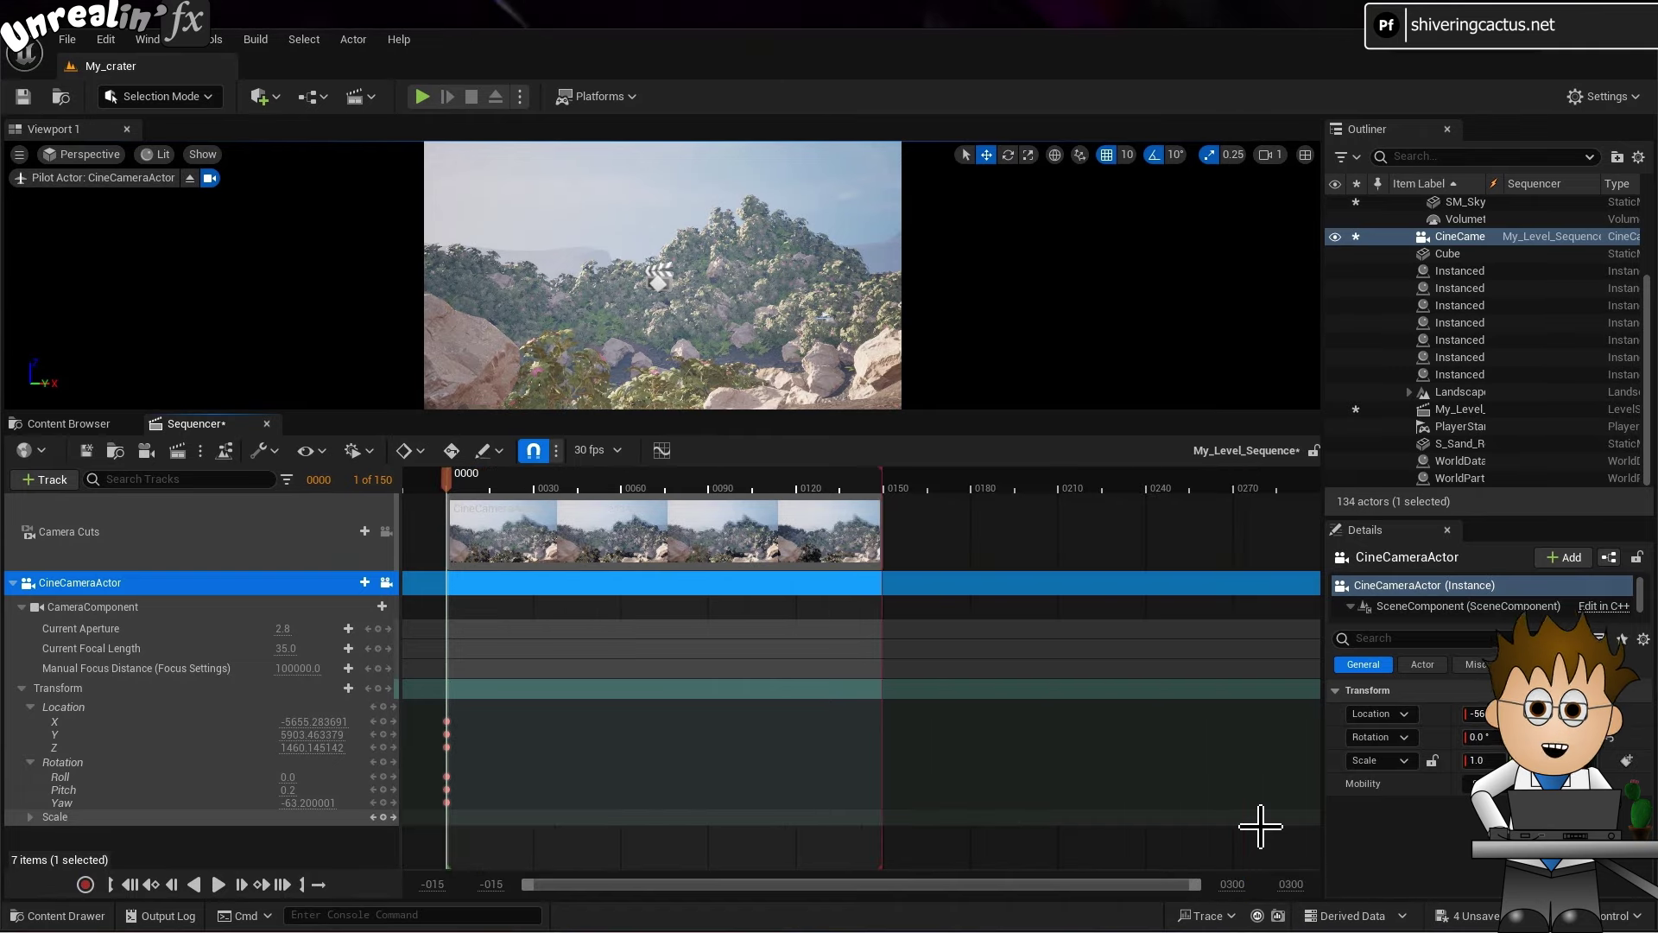
mouse_move(884, 477)
mouse_down()
mouse_move(1267, 497)
mouse_move(1327, 535)
mouse_up()
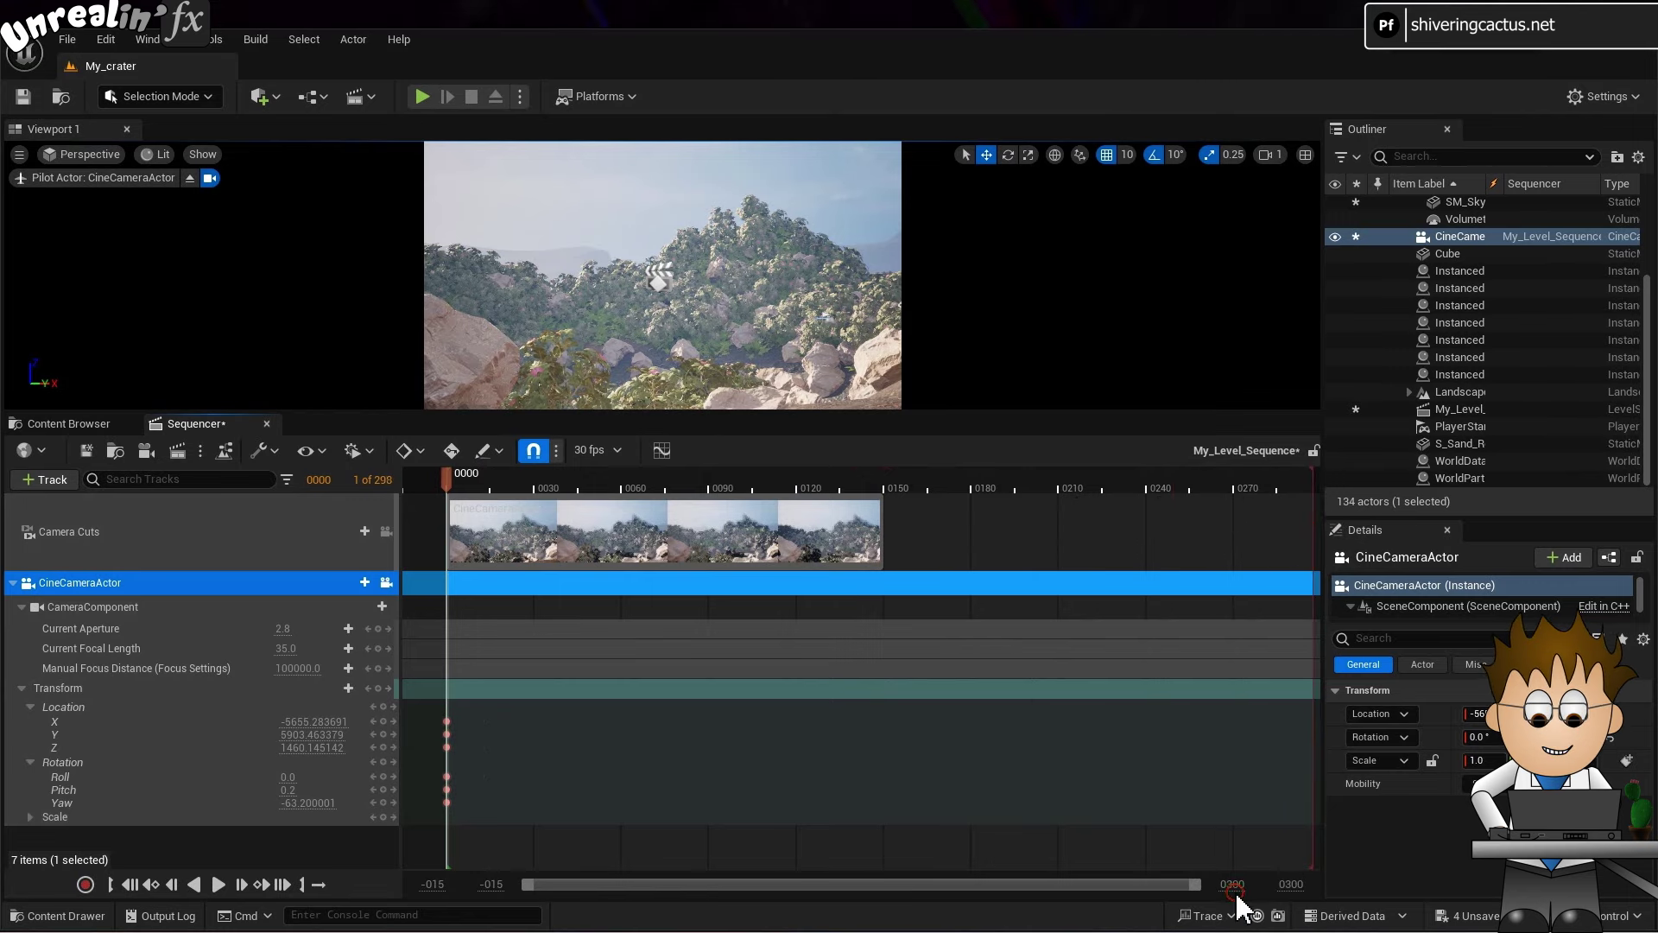
Set the timeline's view range end to 330 and extend the sequence's playback end to frame 300.
text(33)
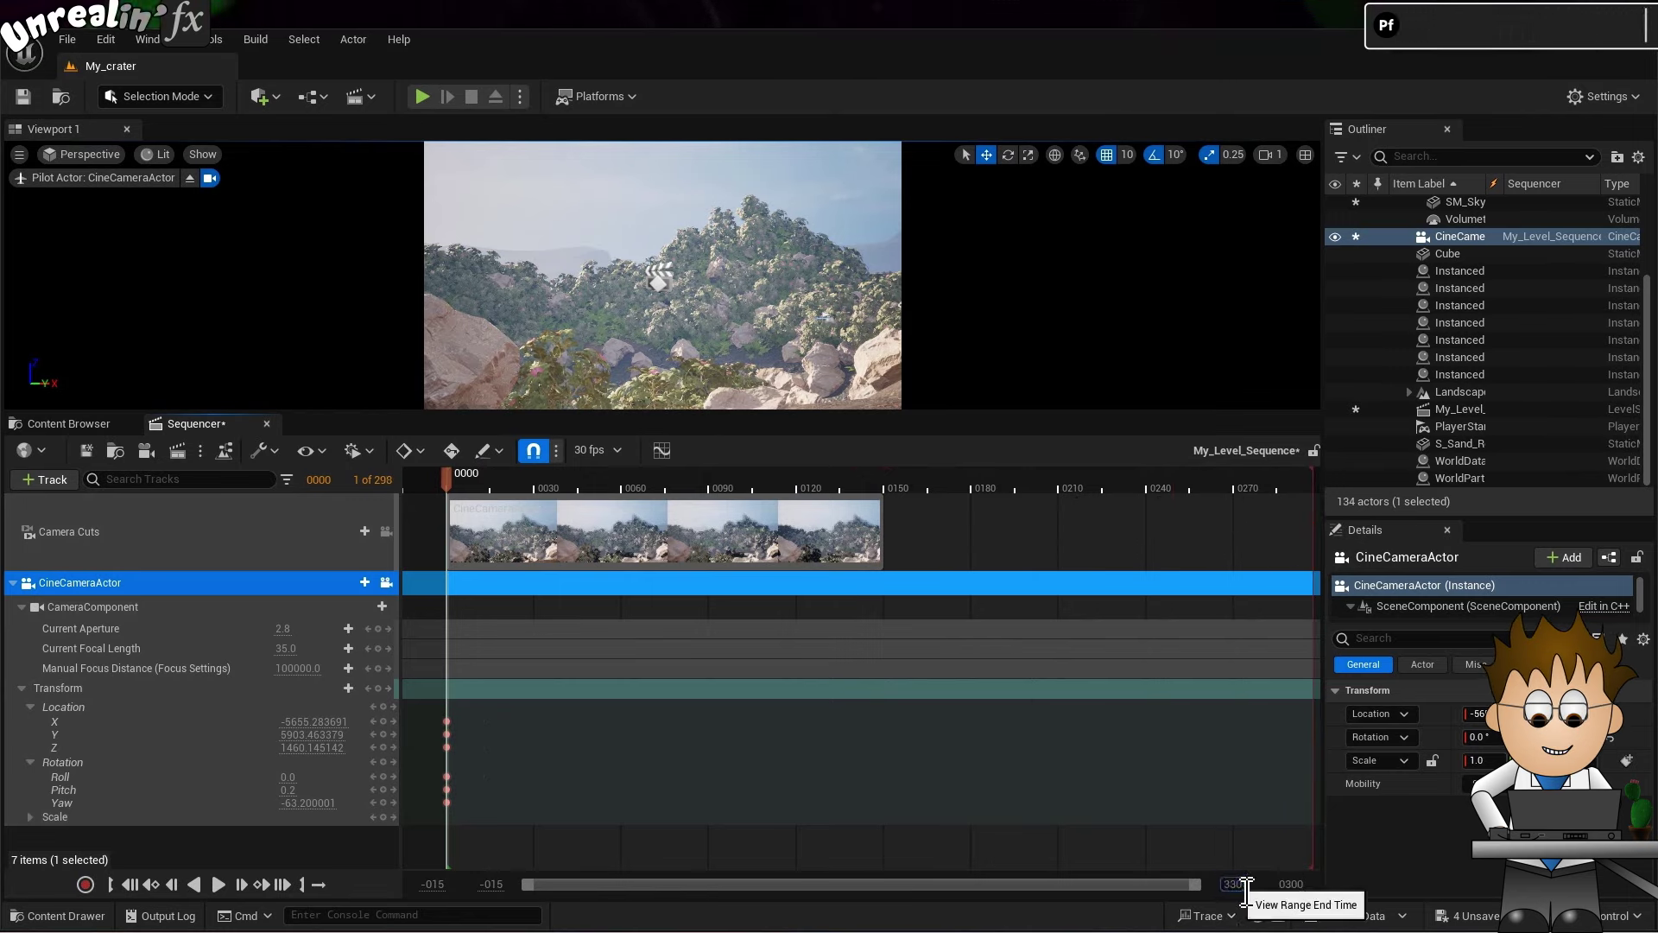
text(0)
key(Return)
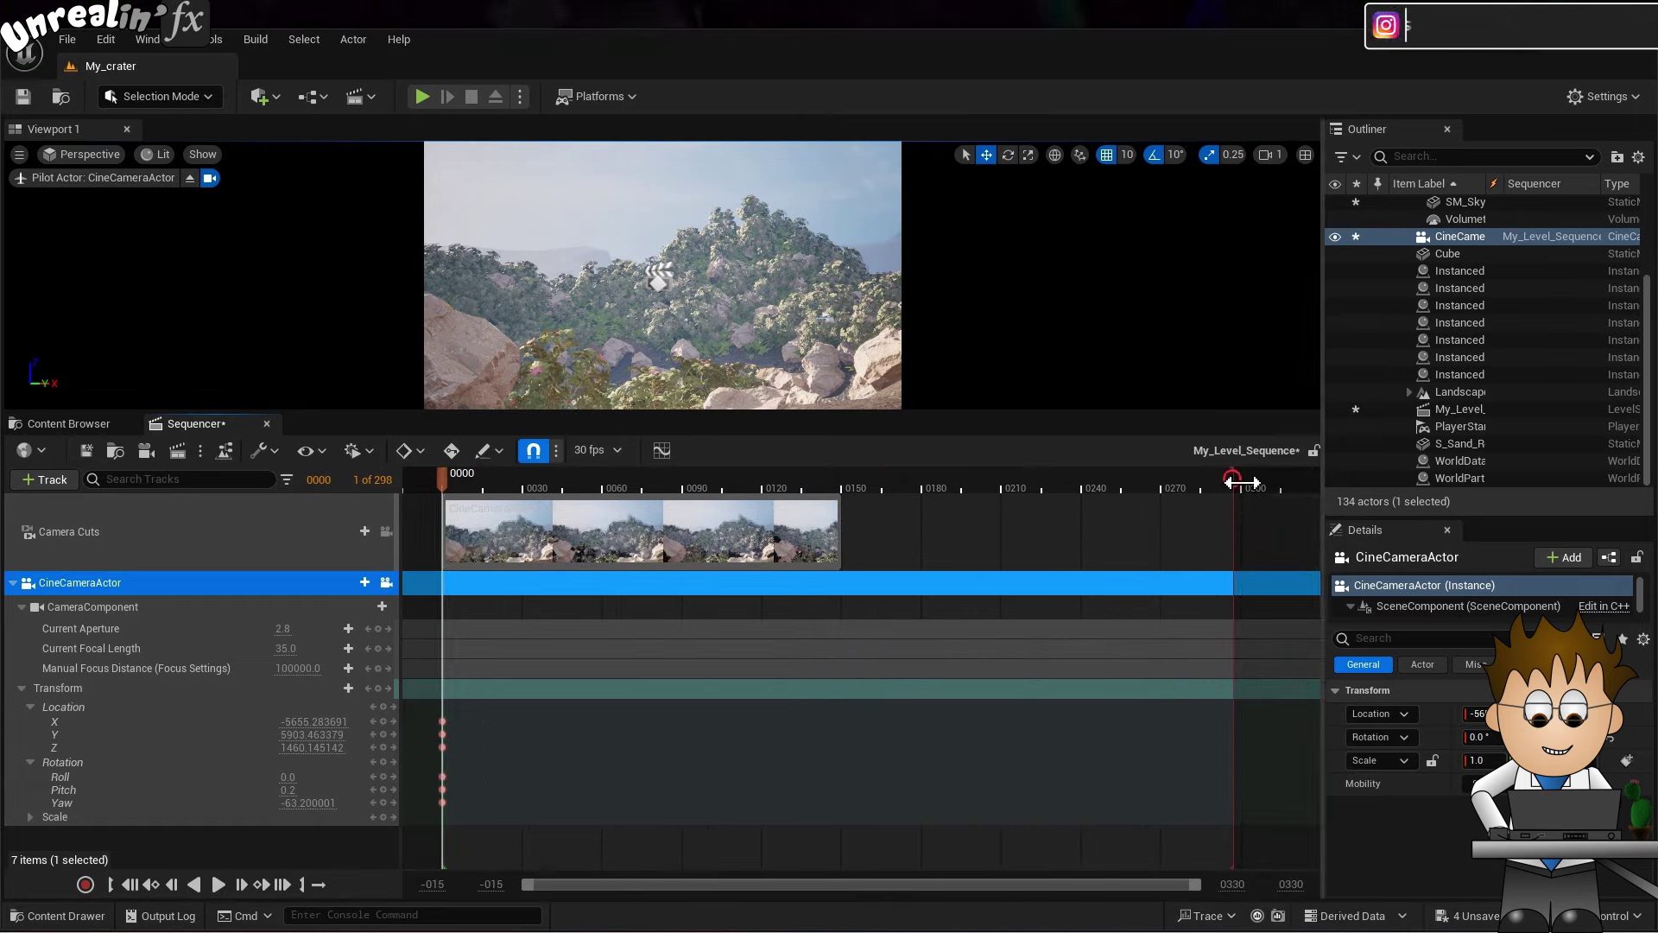
mouse_move(1244, 482)
mouse_down()
mouse_move(1223, 481)
mouse_move(1241, 483)
mouse_up()
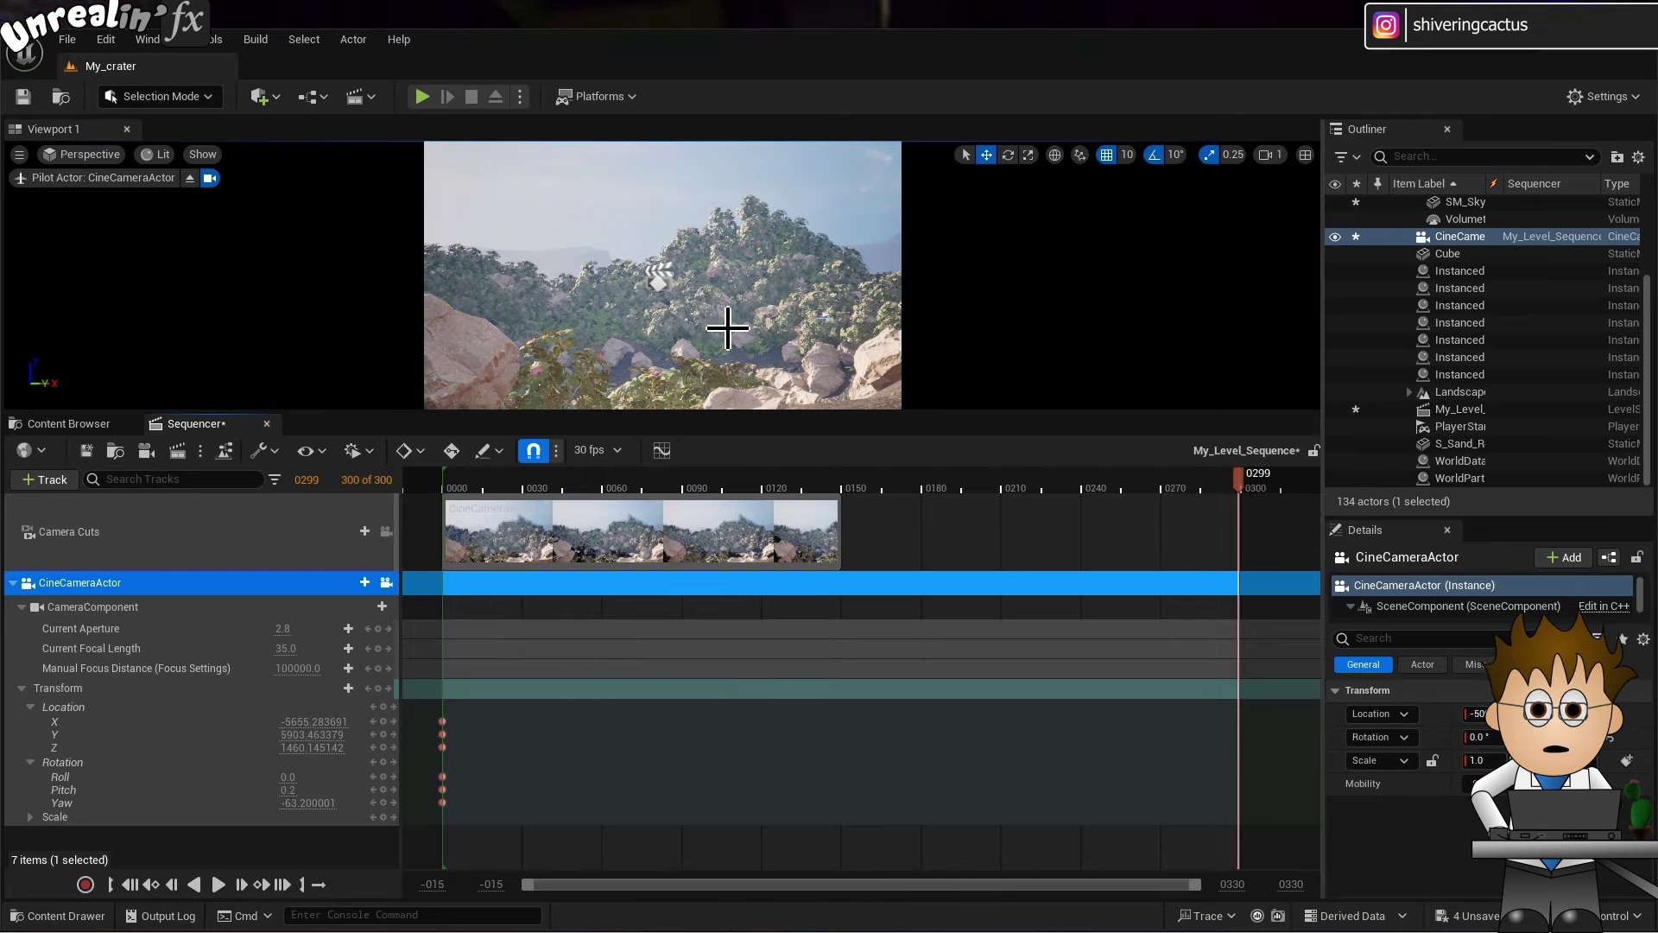
click(781, 312)
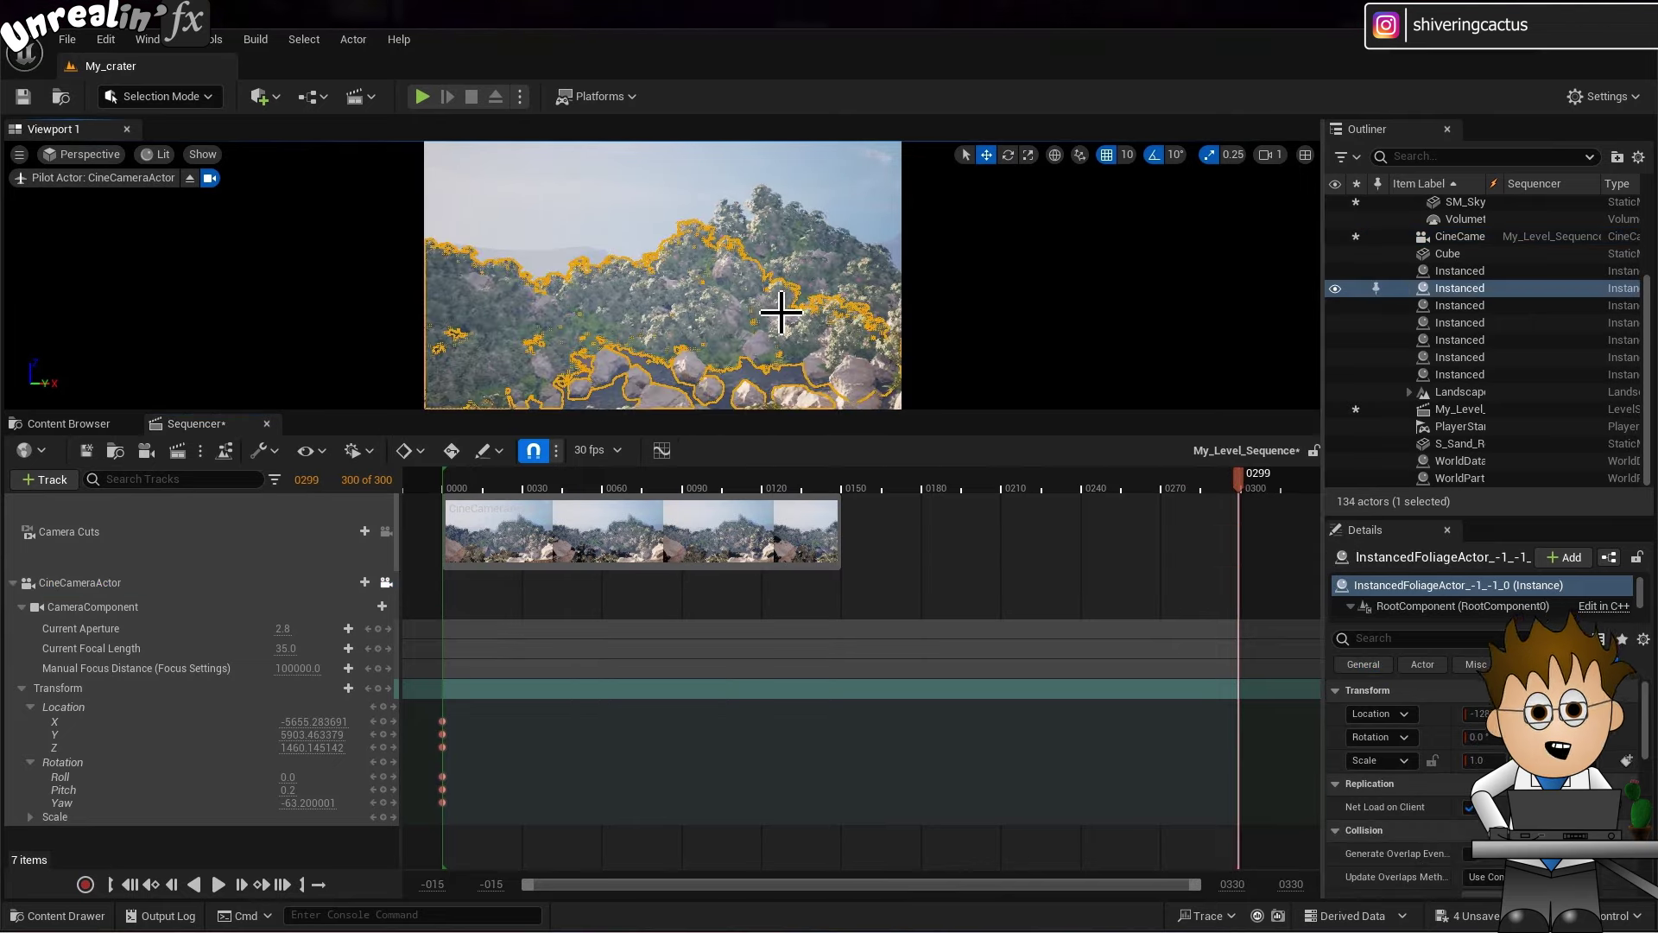
click(1447, 236)
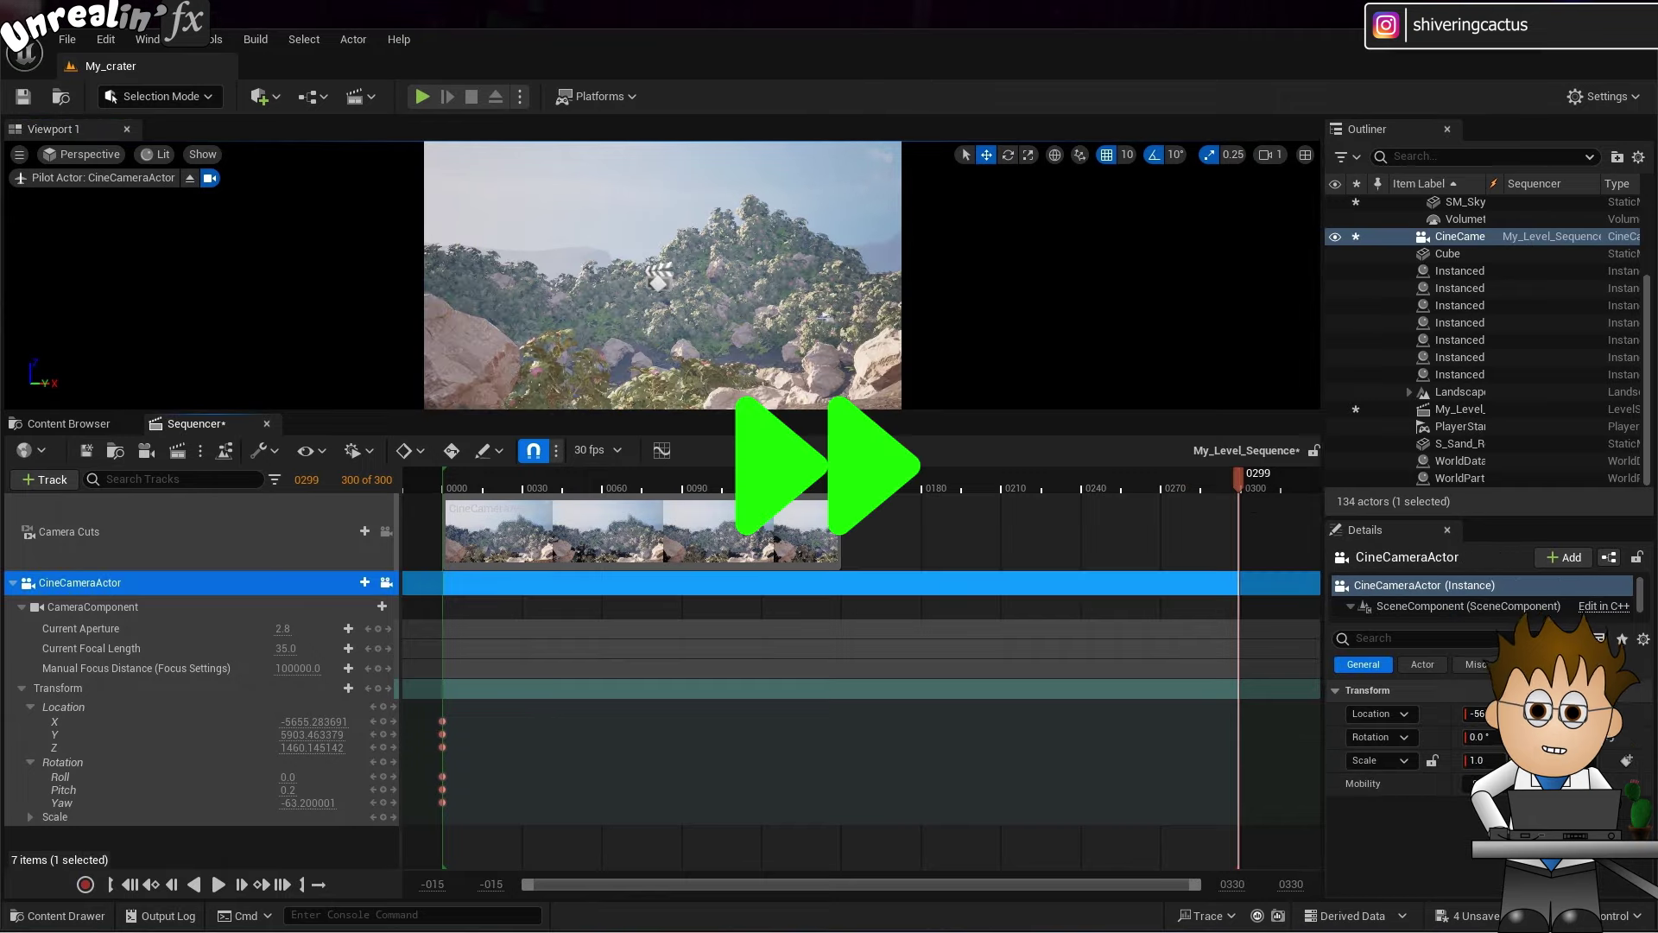
click(805, 383)
click(1446, 237)
scroll(766, 337, up, 3)
right_drag(766, 337, 829, 381)
click(383, 722)
click(383, 734)
click(383, 747)
key(ctrl+z)
key(ctrl+z)
key(ctrl+z)
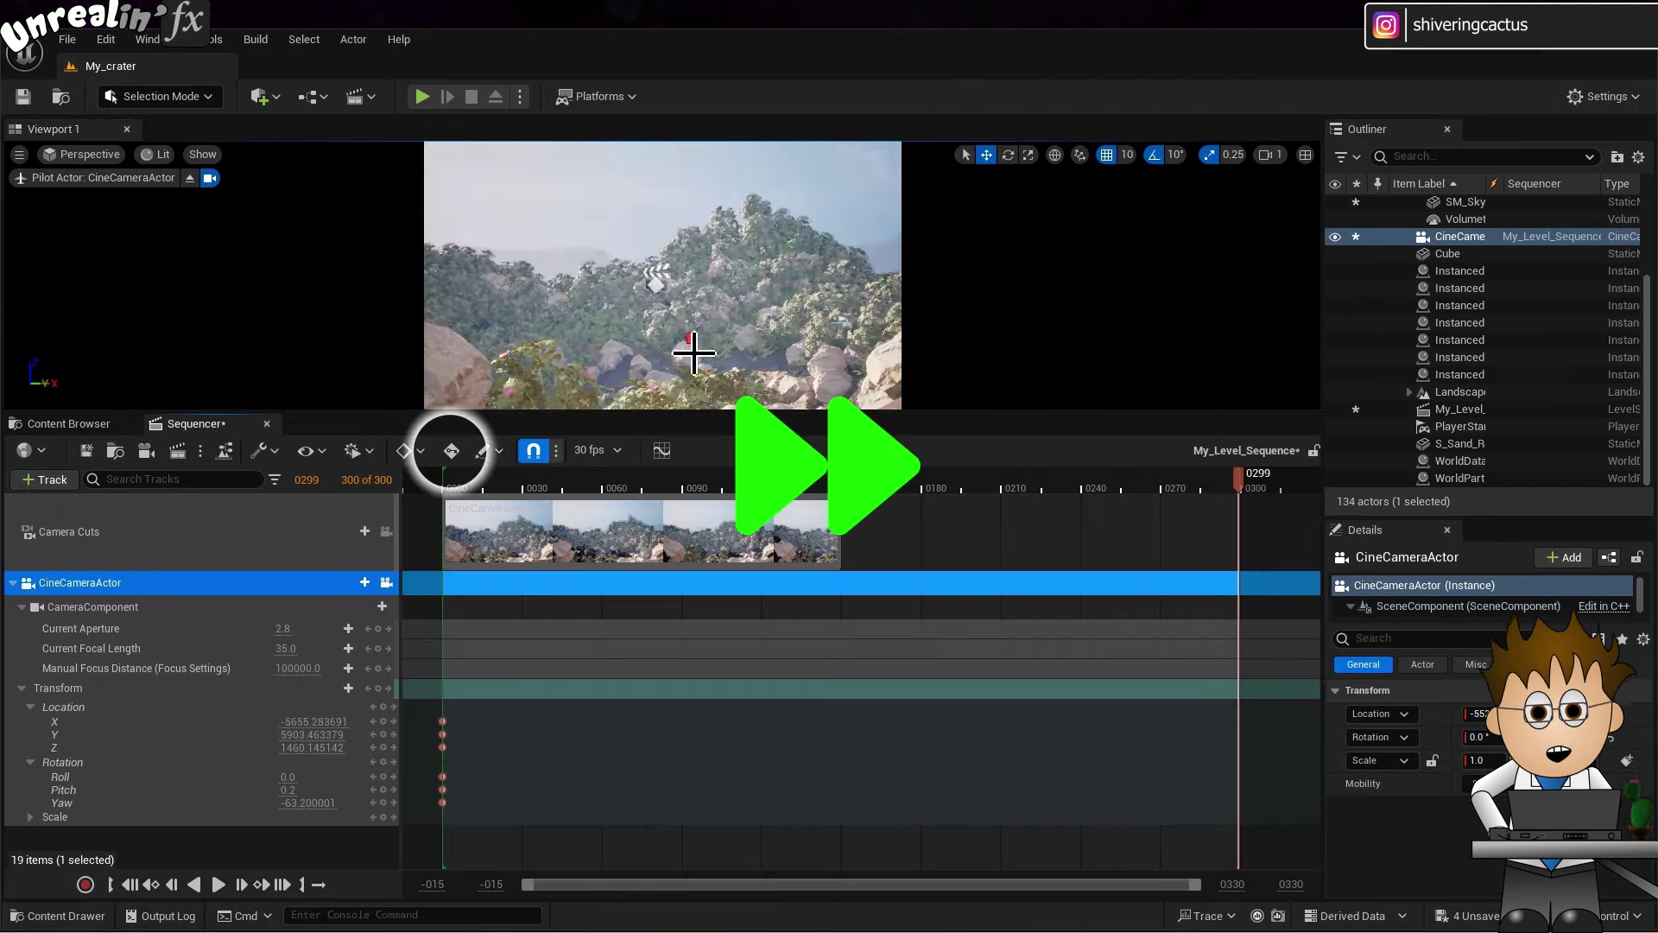
Turn on auto-keying and fly the piloted camera to its end position and angle at frame 300.
scroll(720, 348, up, 4)
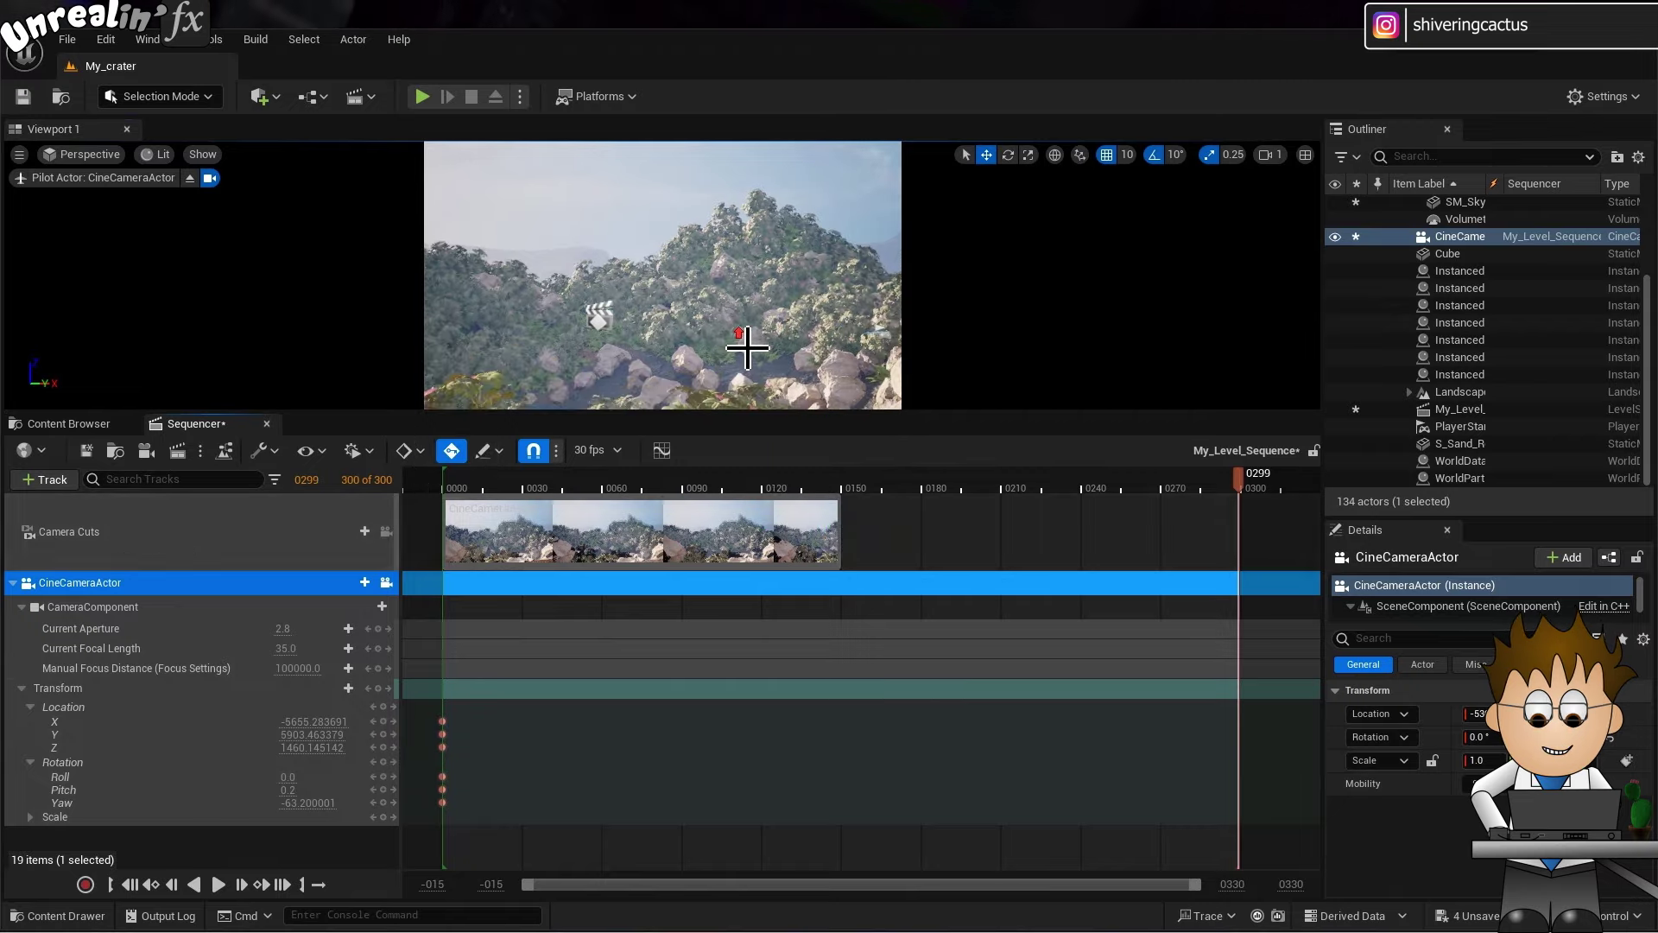
key(Up)
drag(1205, 484, 1241, 484)
scroll(770, 326, up, 5)
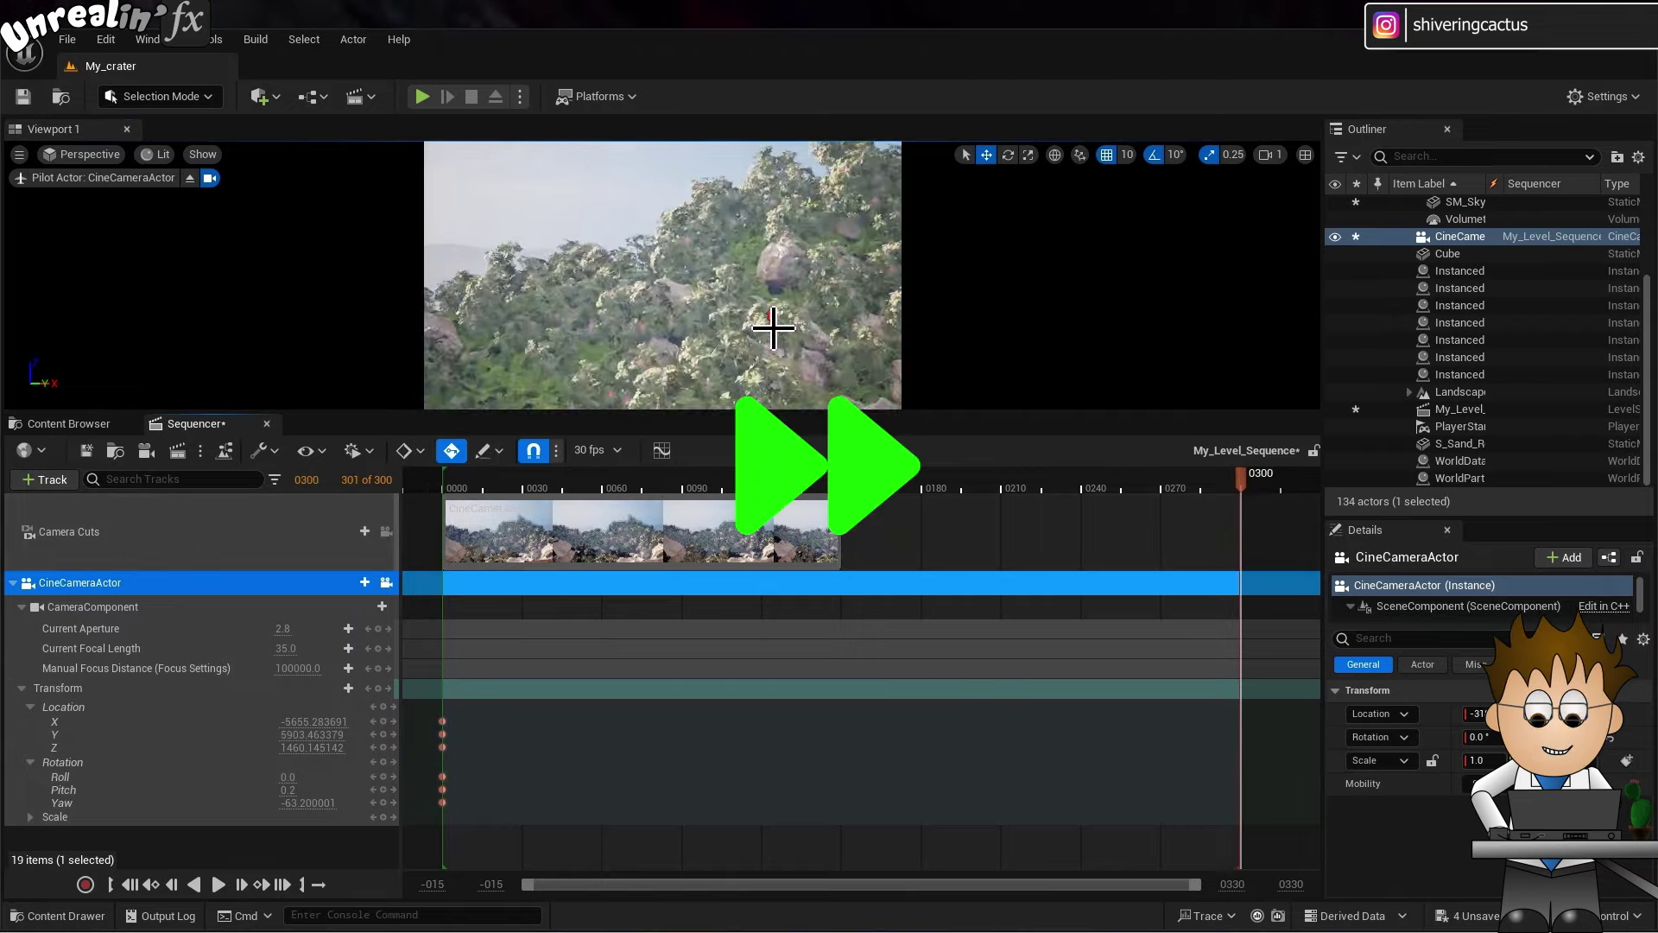
middle_drag(769, 326, 770, 279)
mouse_move(775, 279)
mouse_down()
mouse_move(708, 279)
mouse_move(776, 279)
mouse_up()
Play the camera move from frame 0 to check it, and return to the end keys at frame 300.
drag(1241, 483, 442, 489)
key(space)
key(space)
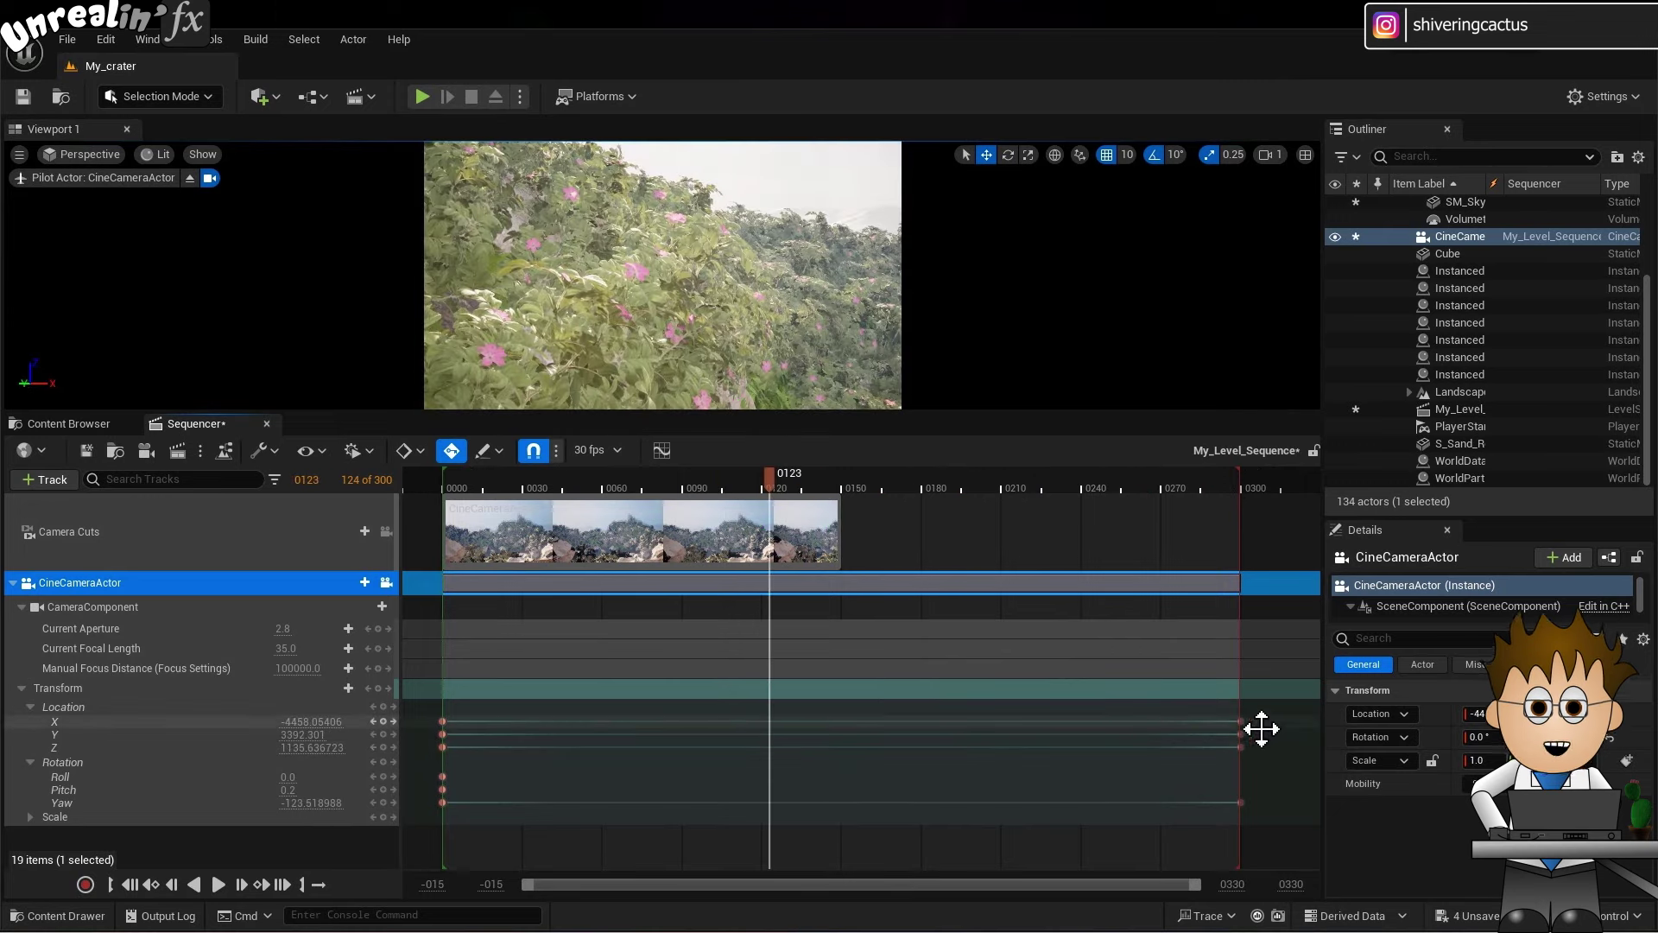
click(1240, 721)
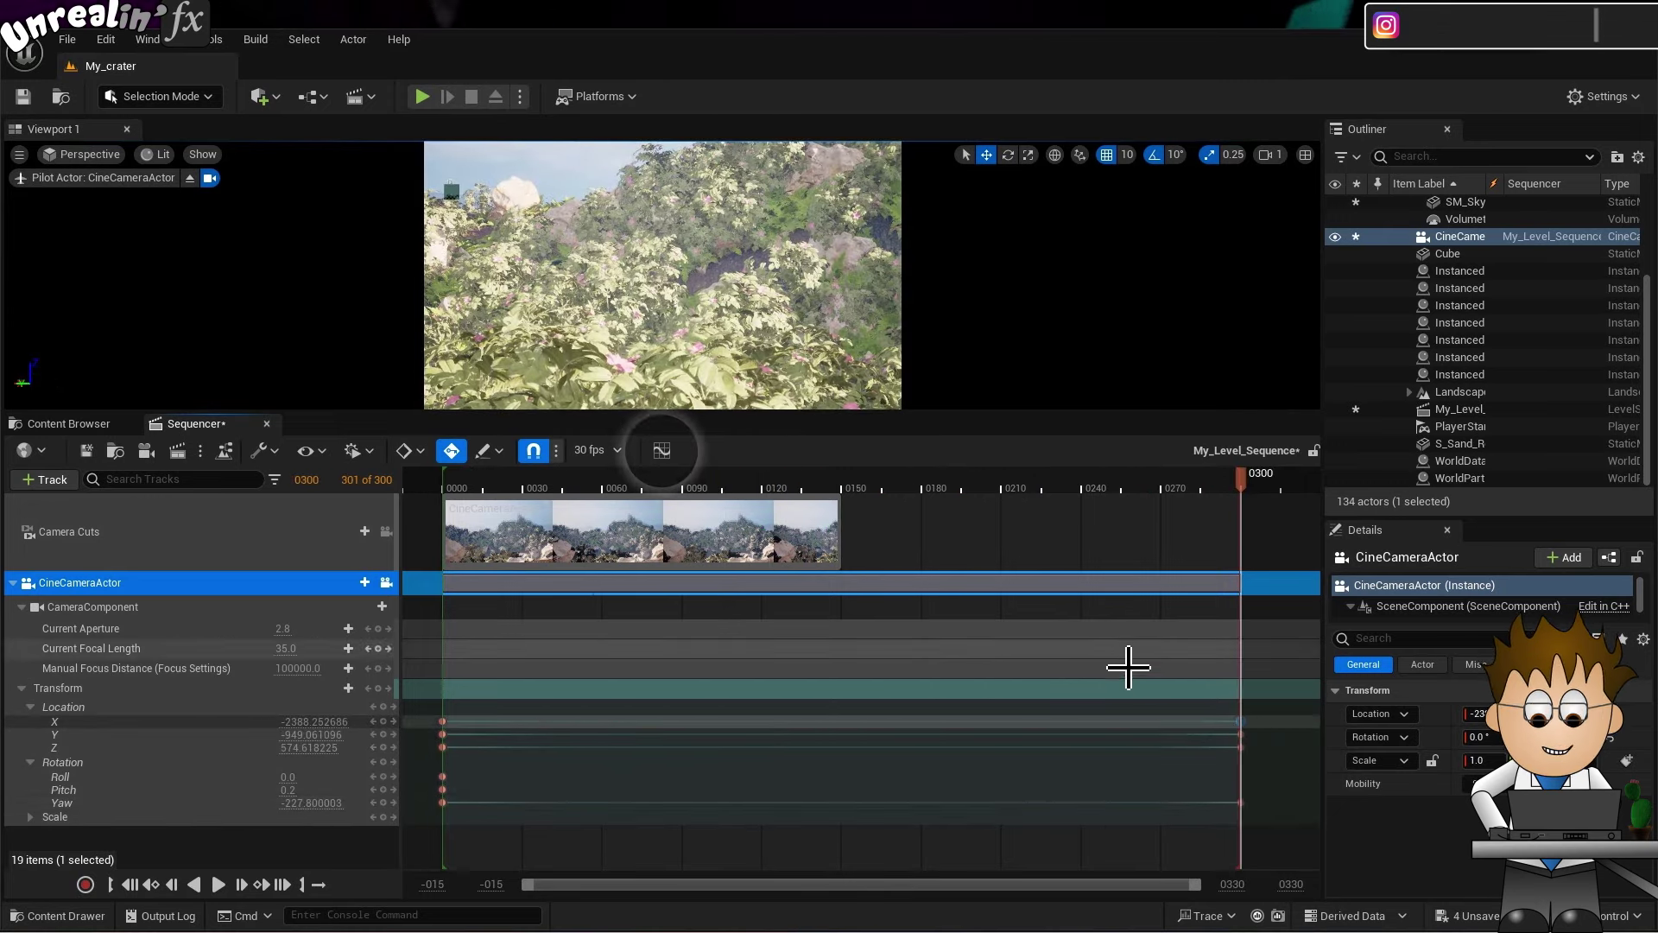
Open the camera's animation curves and enable weighted tangents on the frame 0 keys of Location Y and Yaw.
click(662, 450)
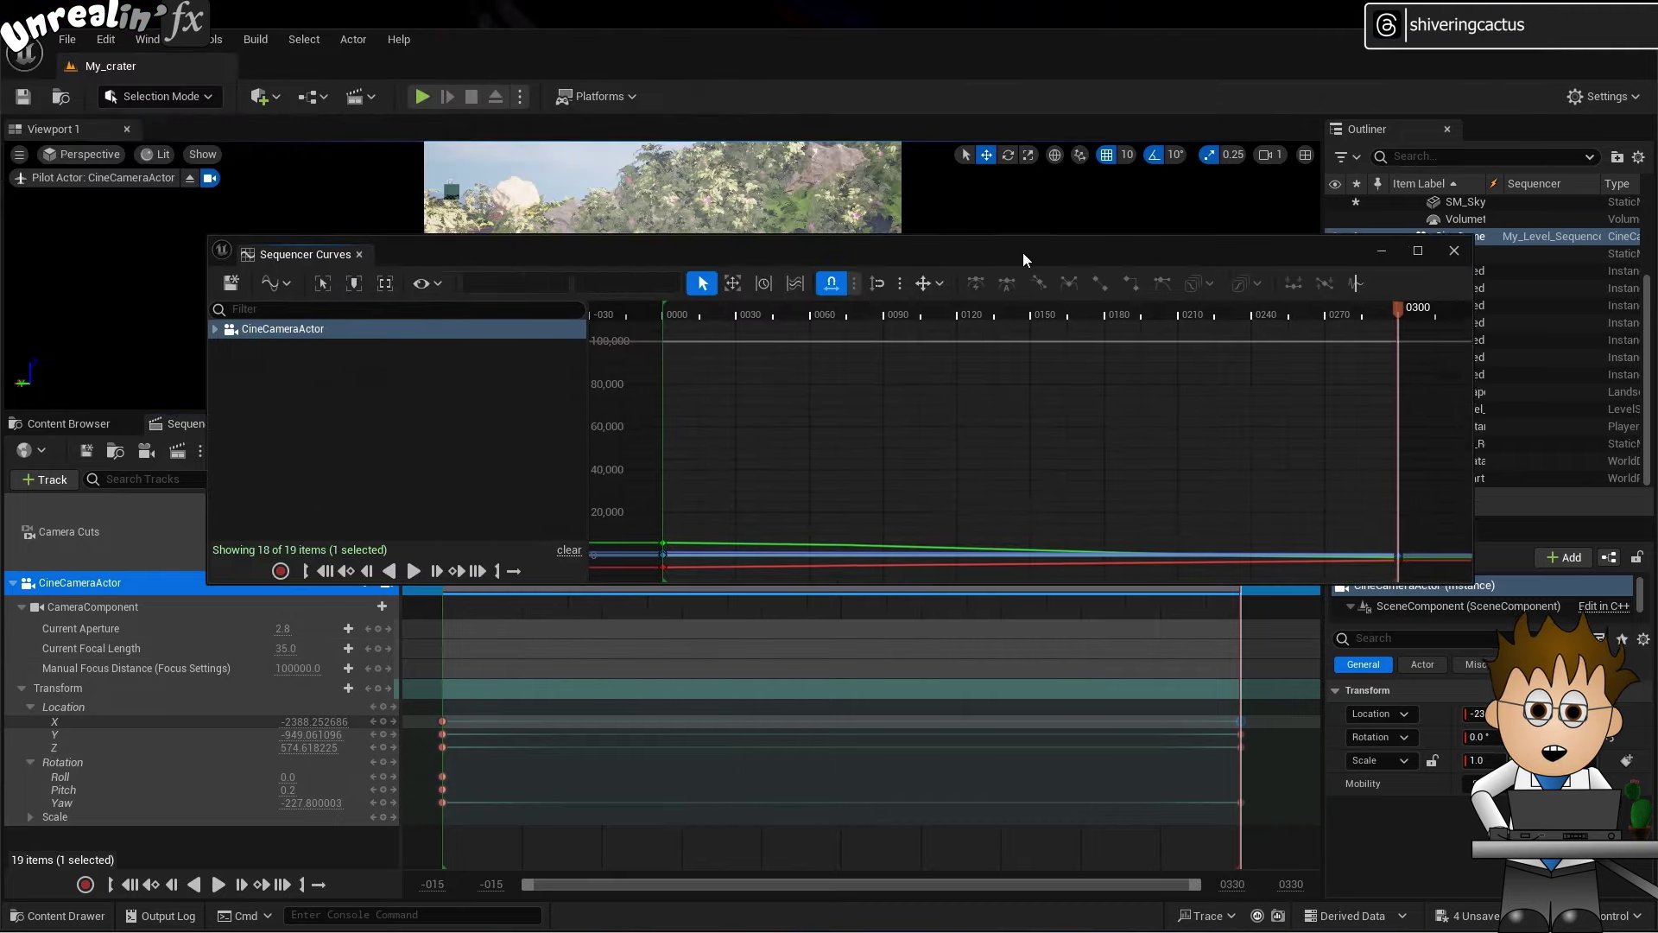
drag(1023, 259, 962, 521)
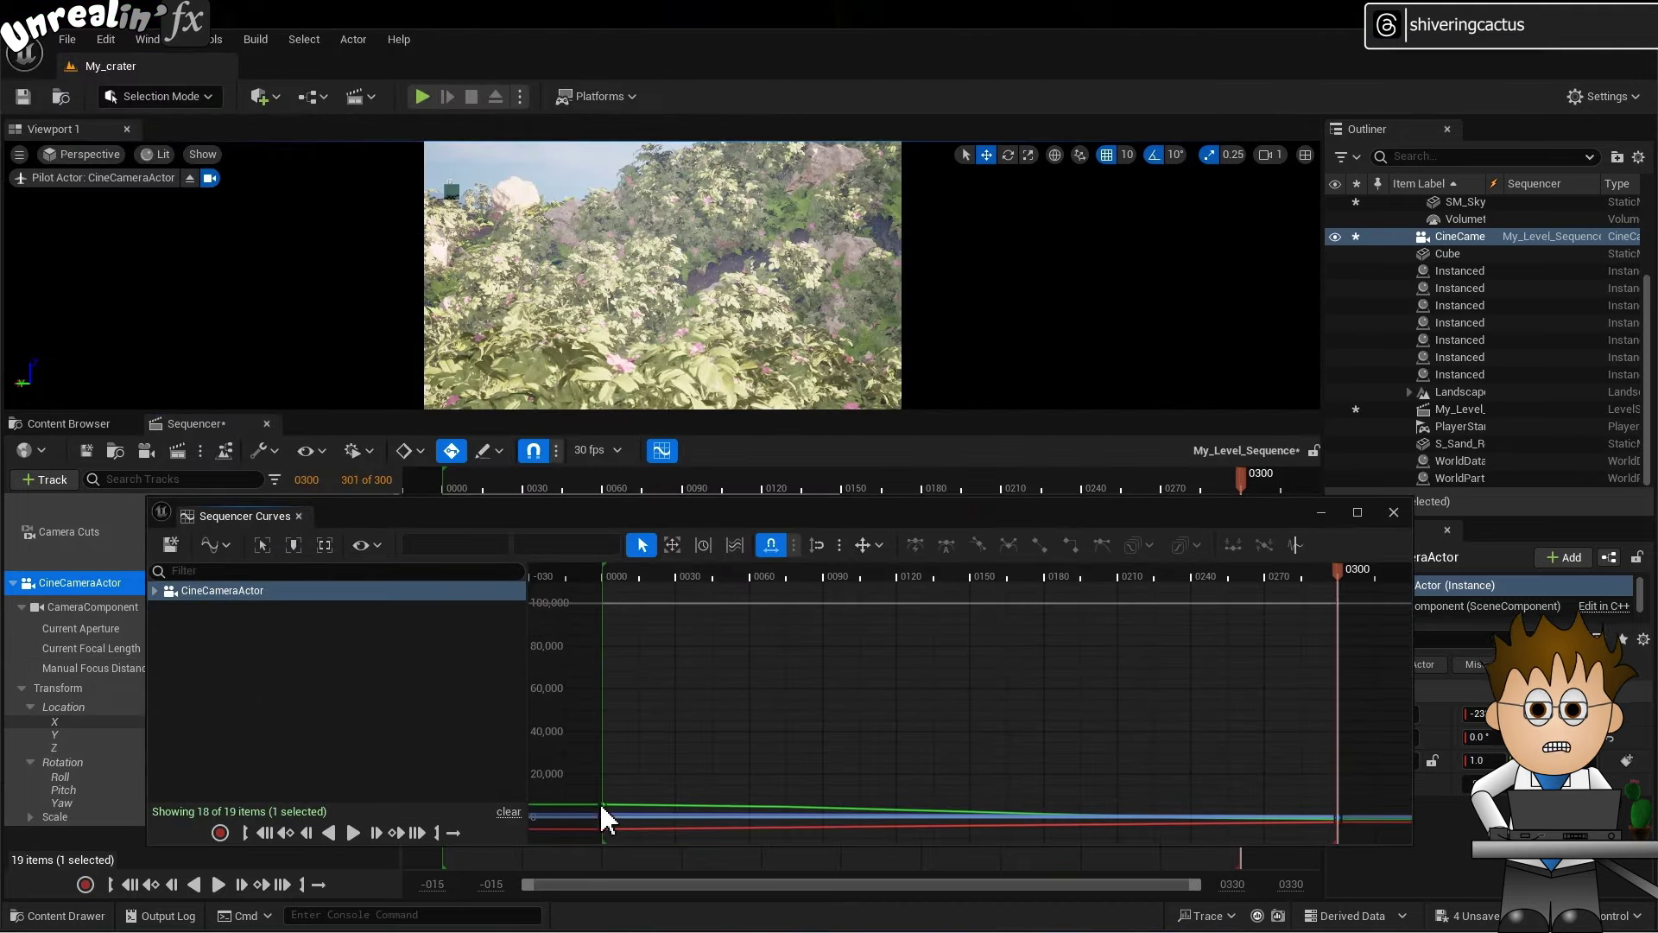
right_click(604, 808)
click(621, 637)
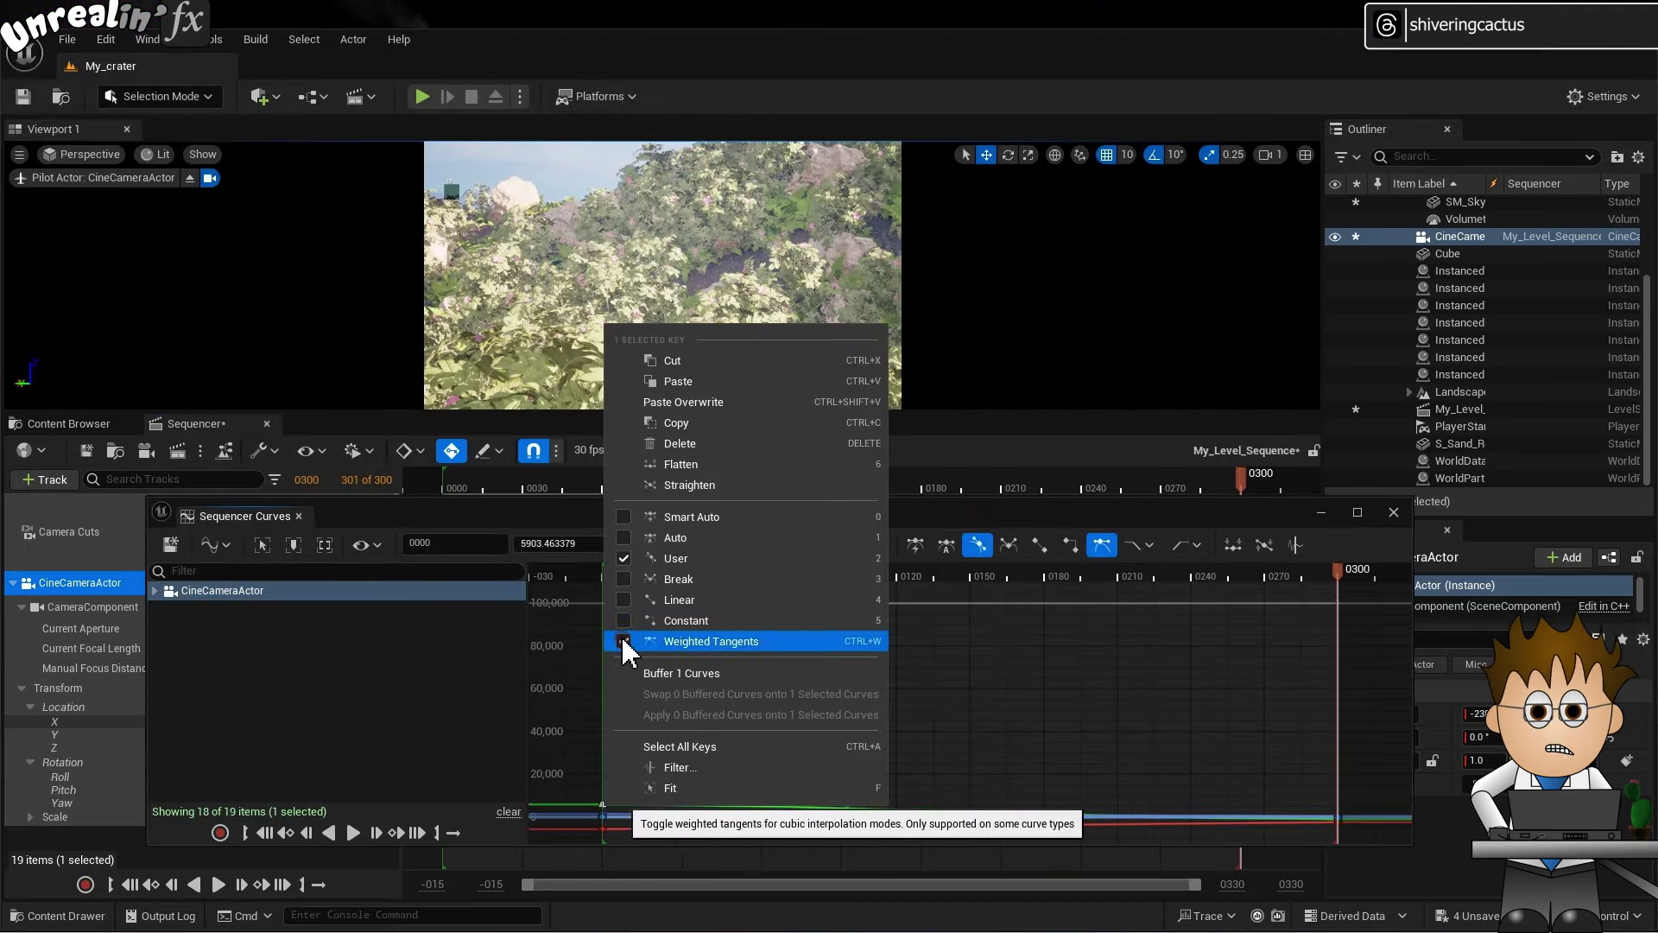
right_click(603, 817)
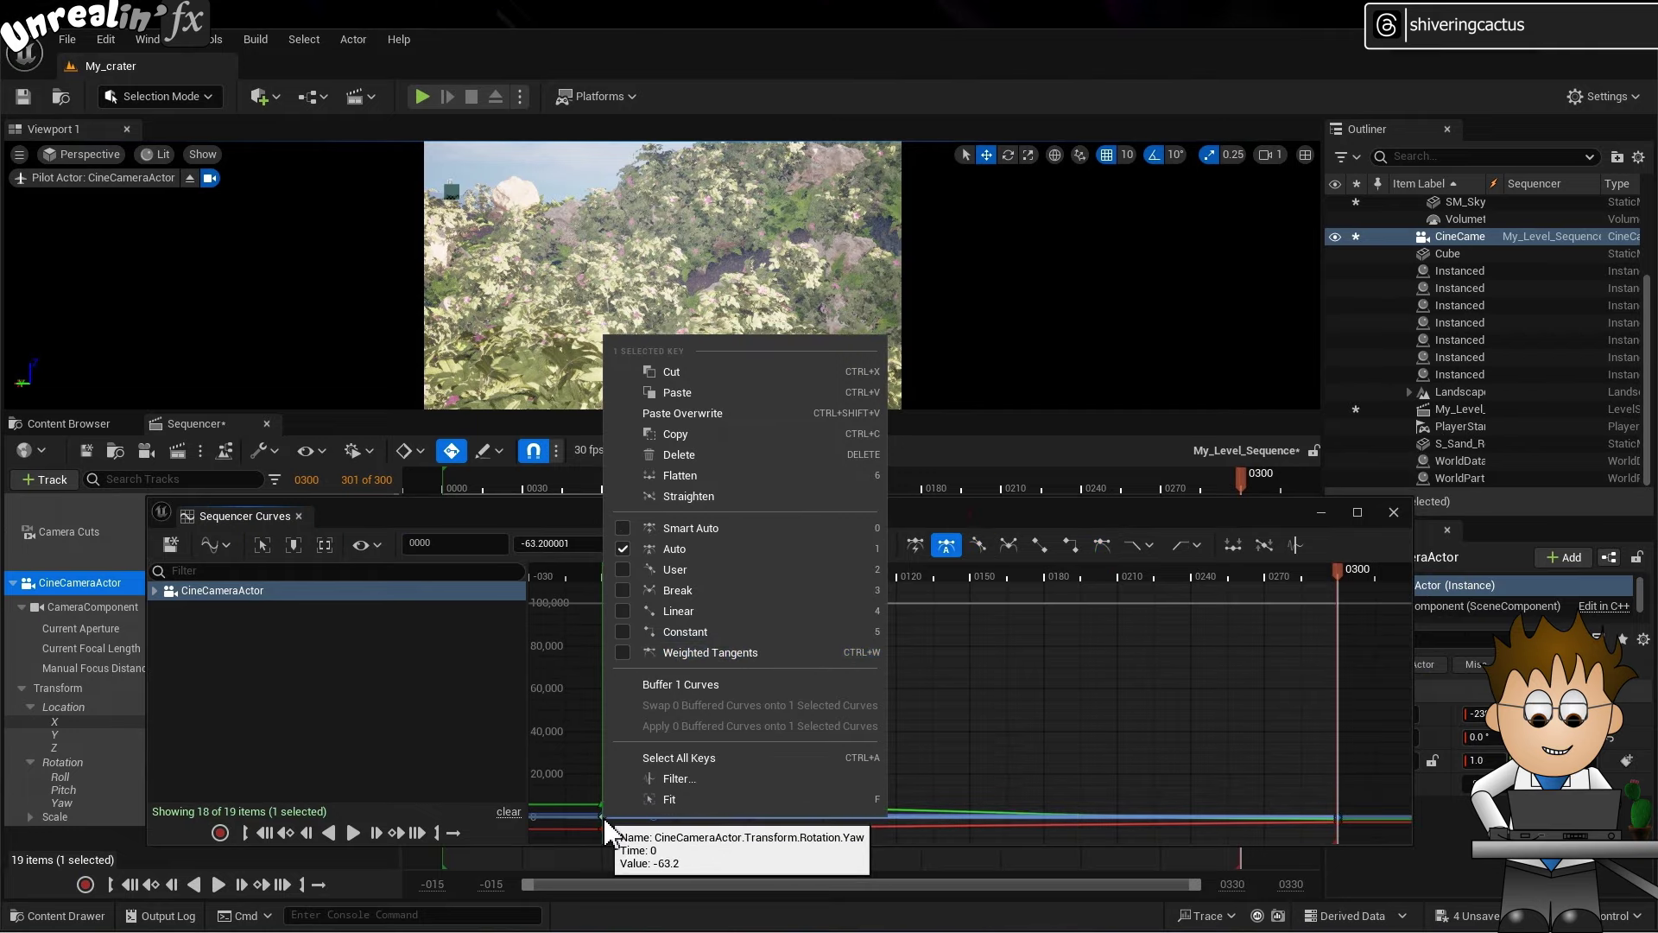
click(621, 653)
click(944, 690)
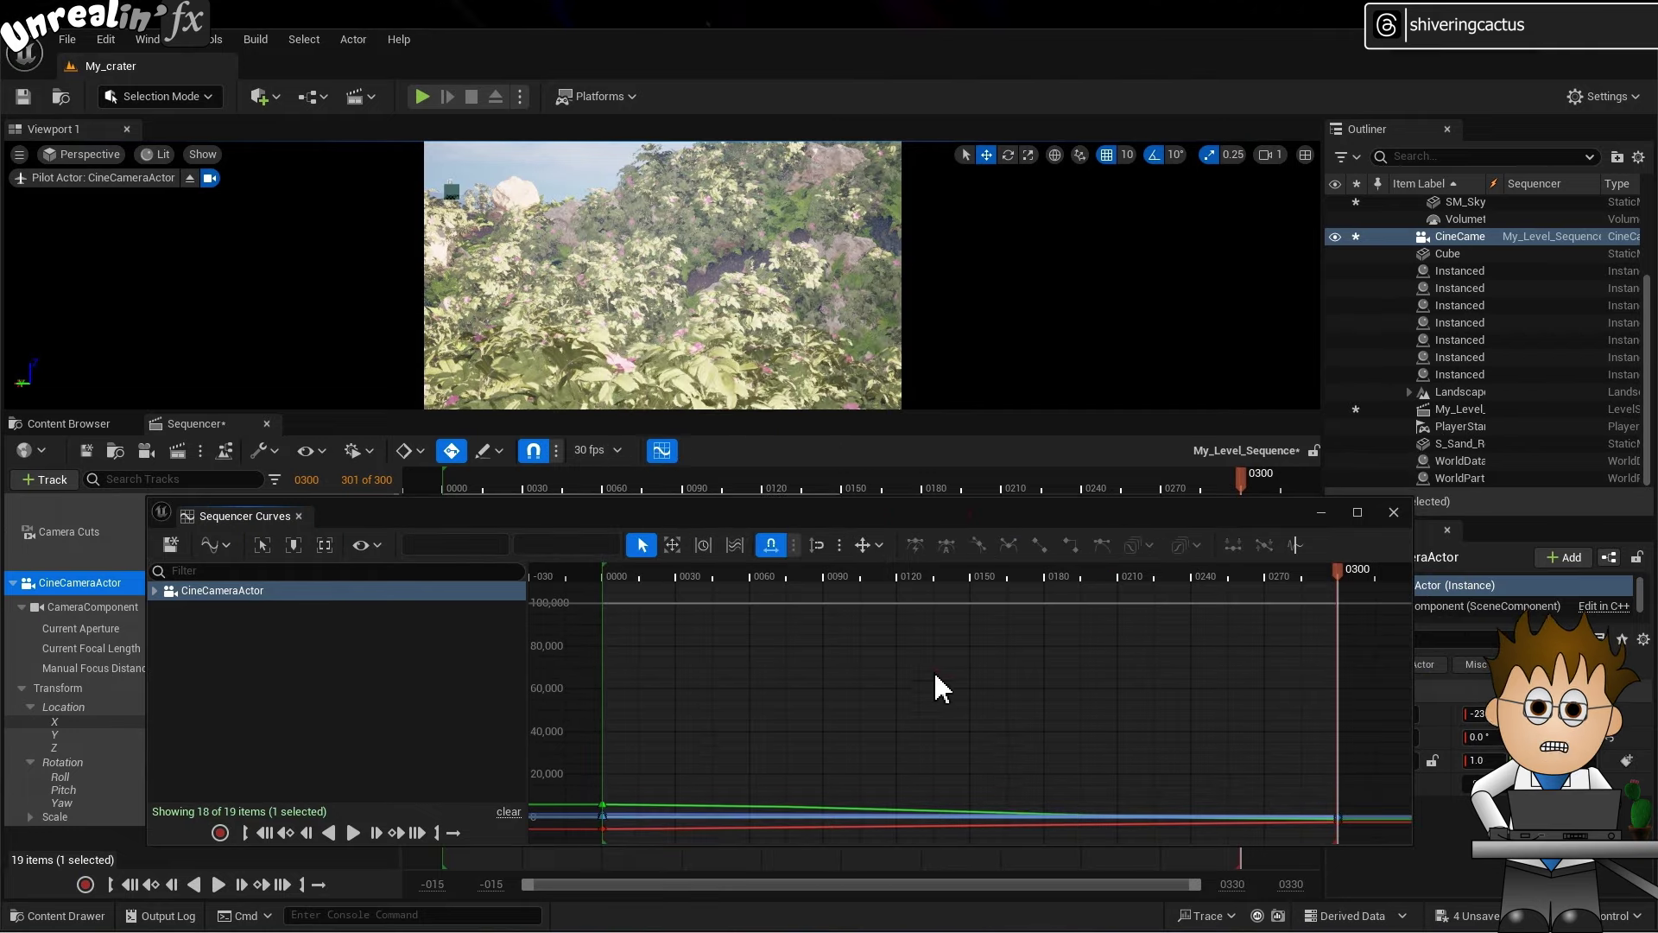
Display all tangents in the curve editor and enable weighted tangents on all of the camera's keys.
click(366, 544)
click(408, 595)
key(ctrl+a)
right_click(1337, 816)
click(1370, 647)
Resize the curve editor, isolate the camera's Location and Rotation curves, and show them in normalized view.
drag(747, 498, 747, 182)
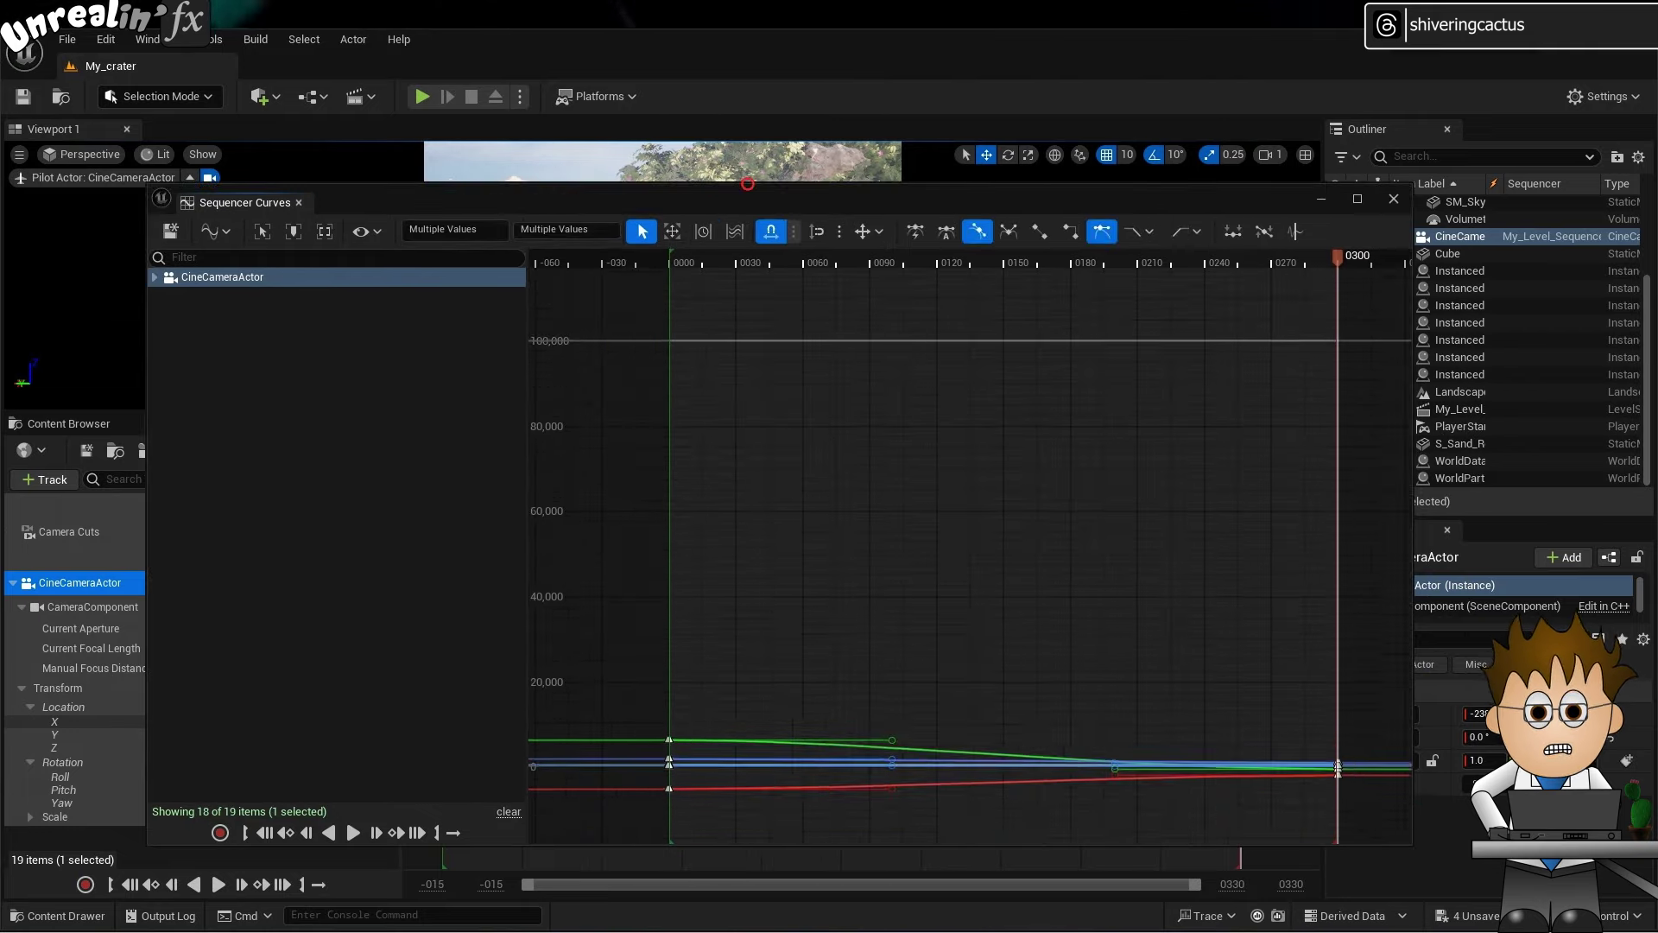
drag(1411, 844, 946, 850)
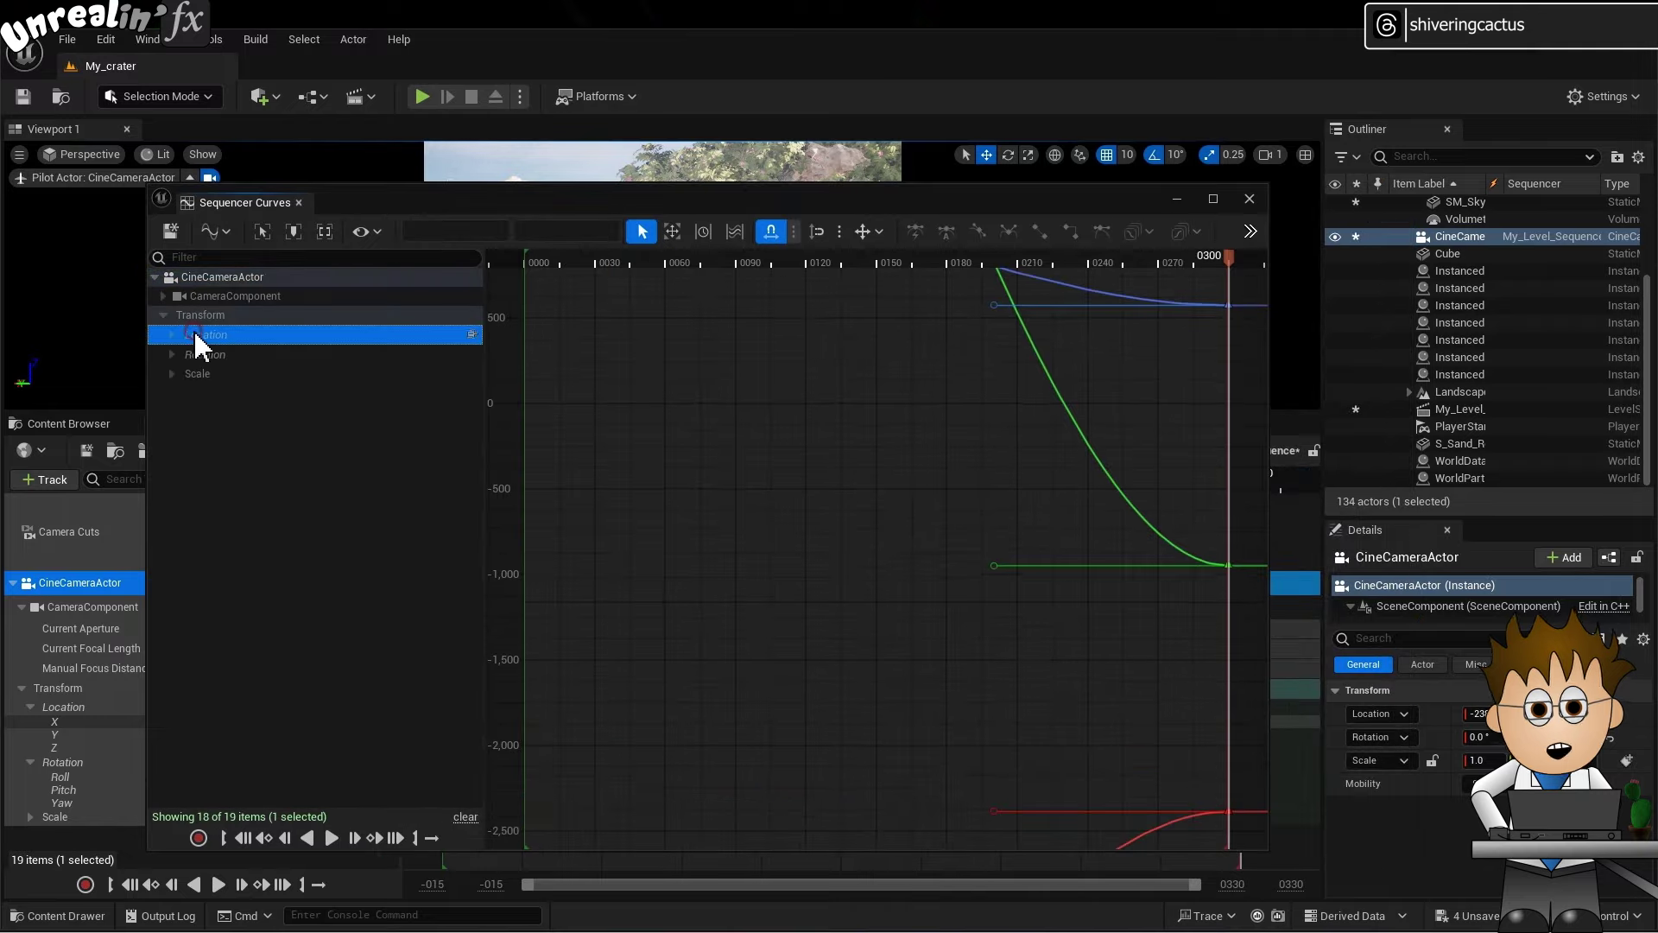
shift+click(229, 354)
click(367, 231)
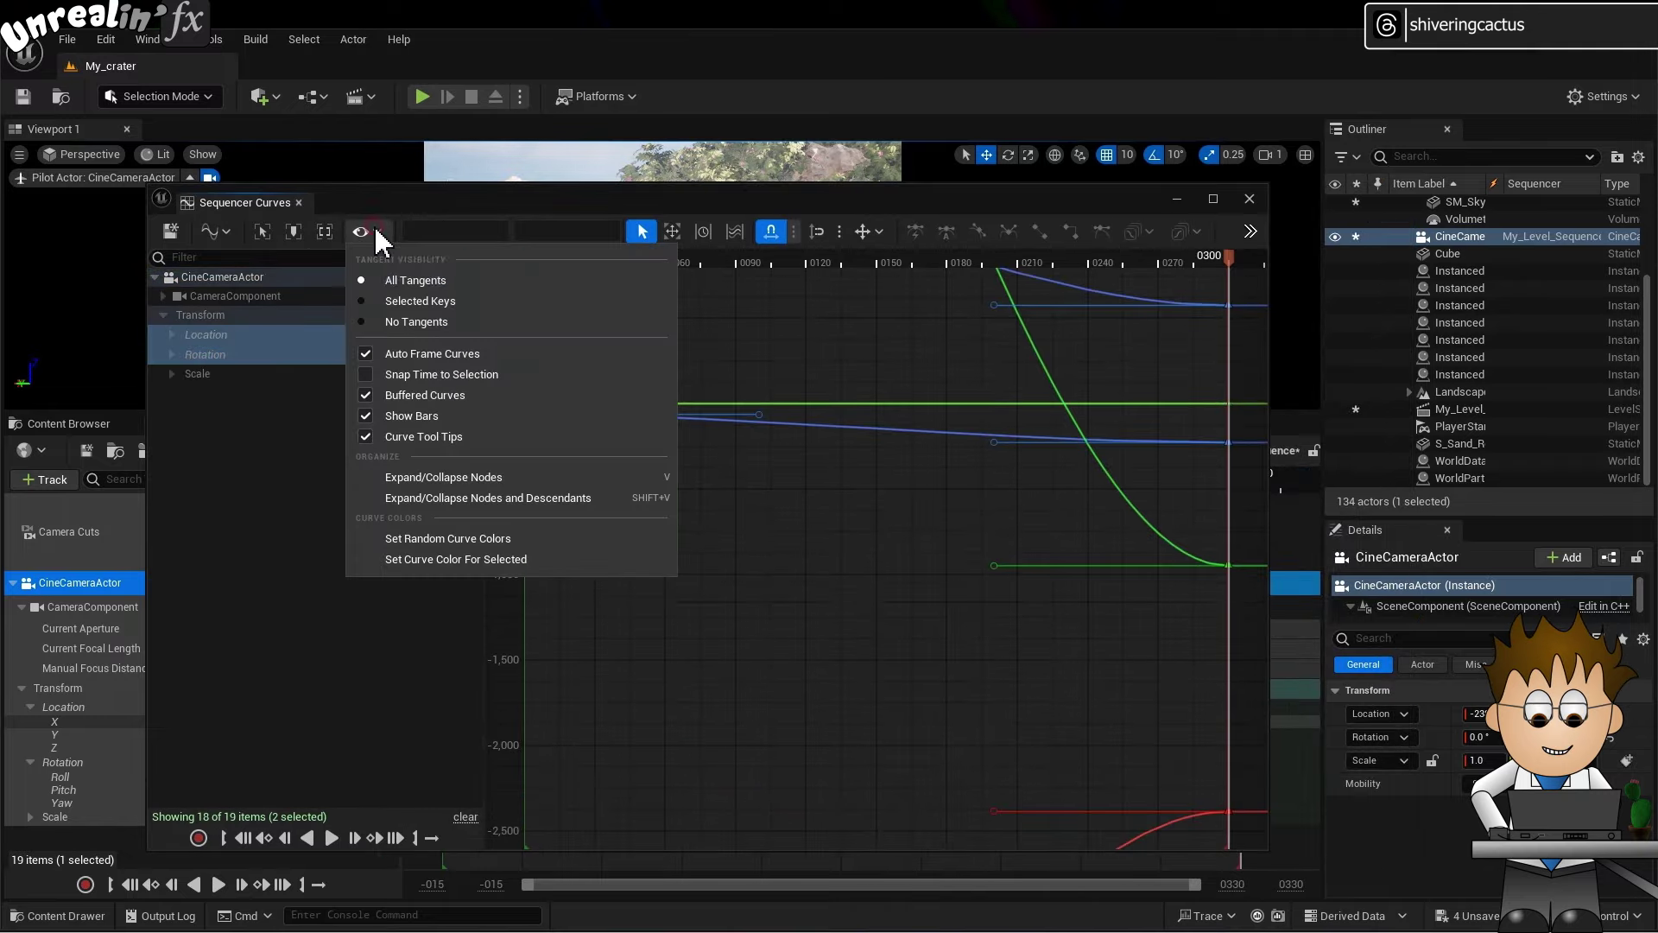
click(263, 232)
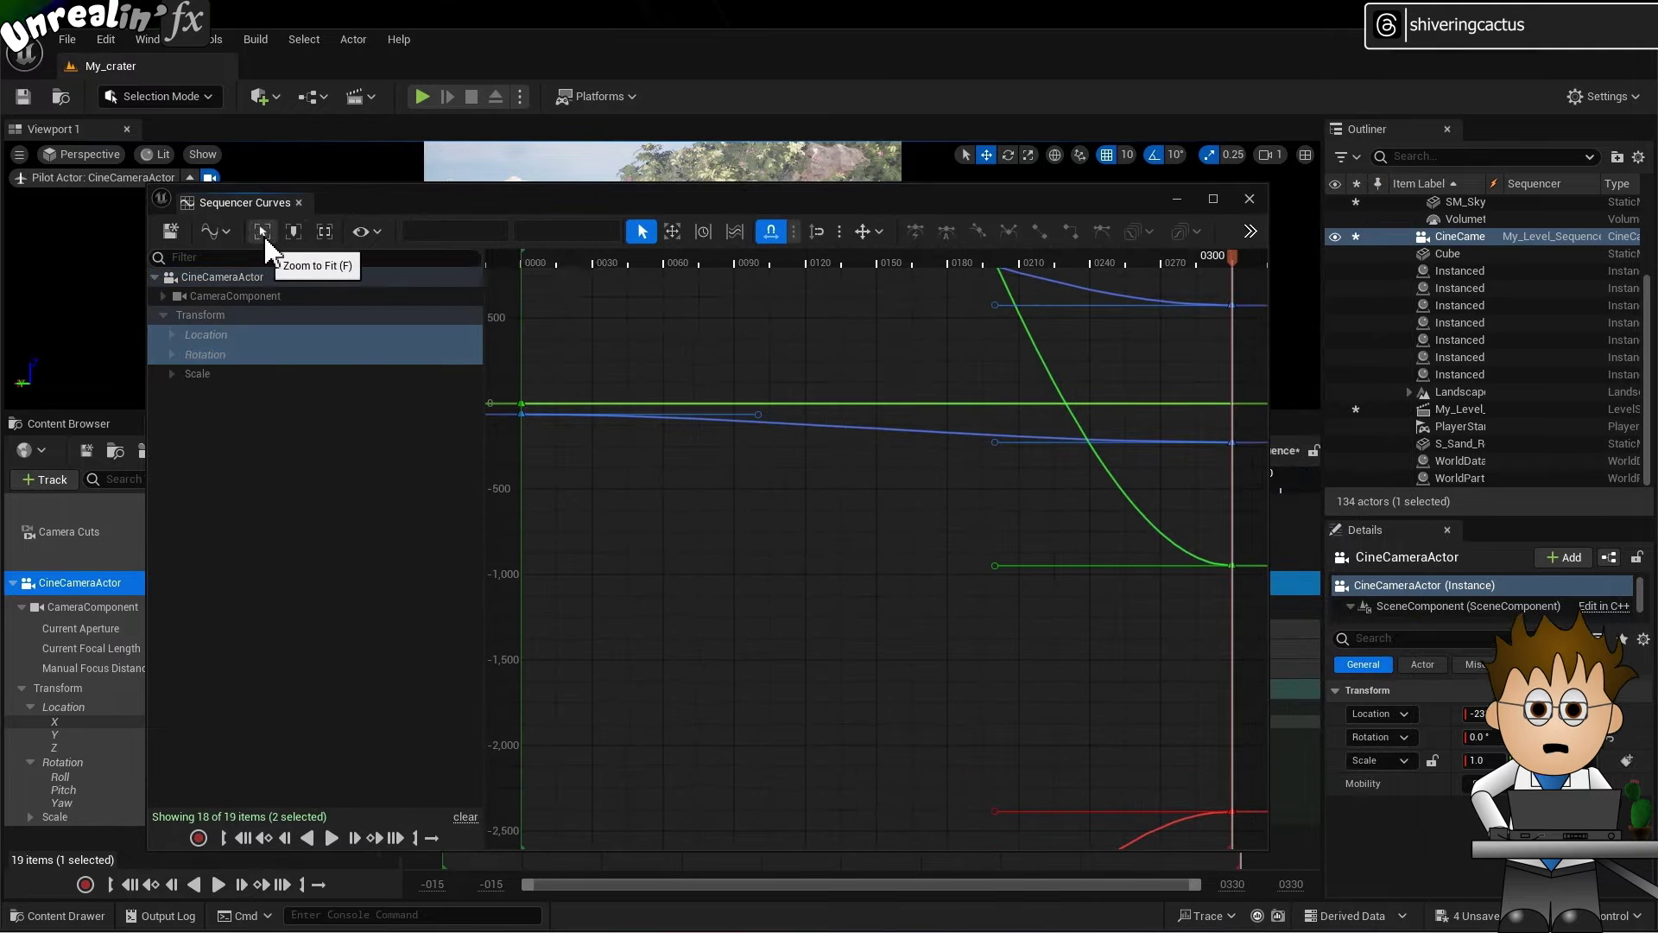
click(213, 231)
click(274, 304)
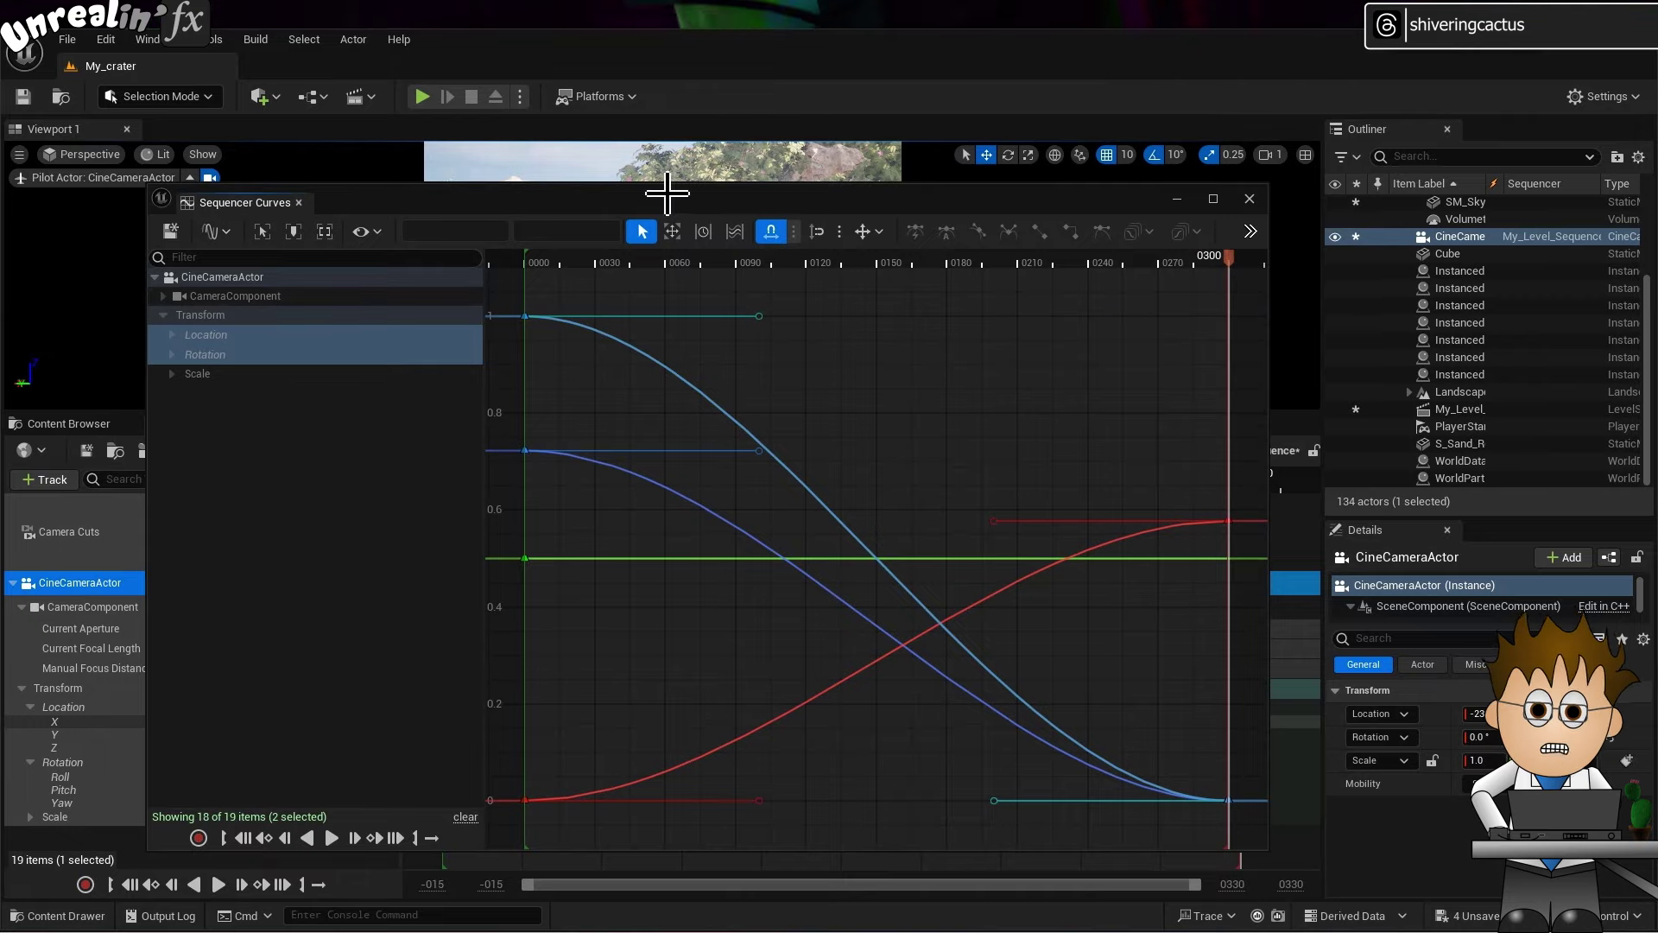
Extend the camera's section in the Camera Cuts track to frame 300.
drag(668, 194, 701, 597)
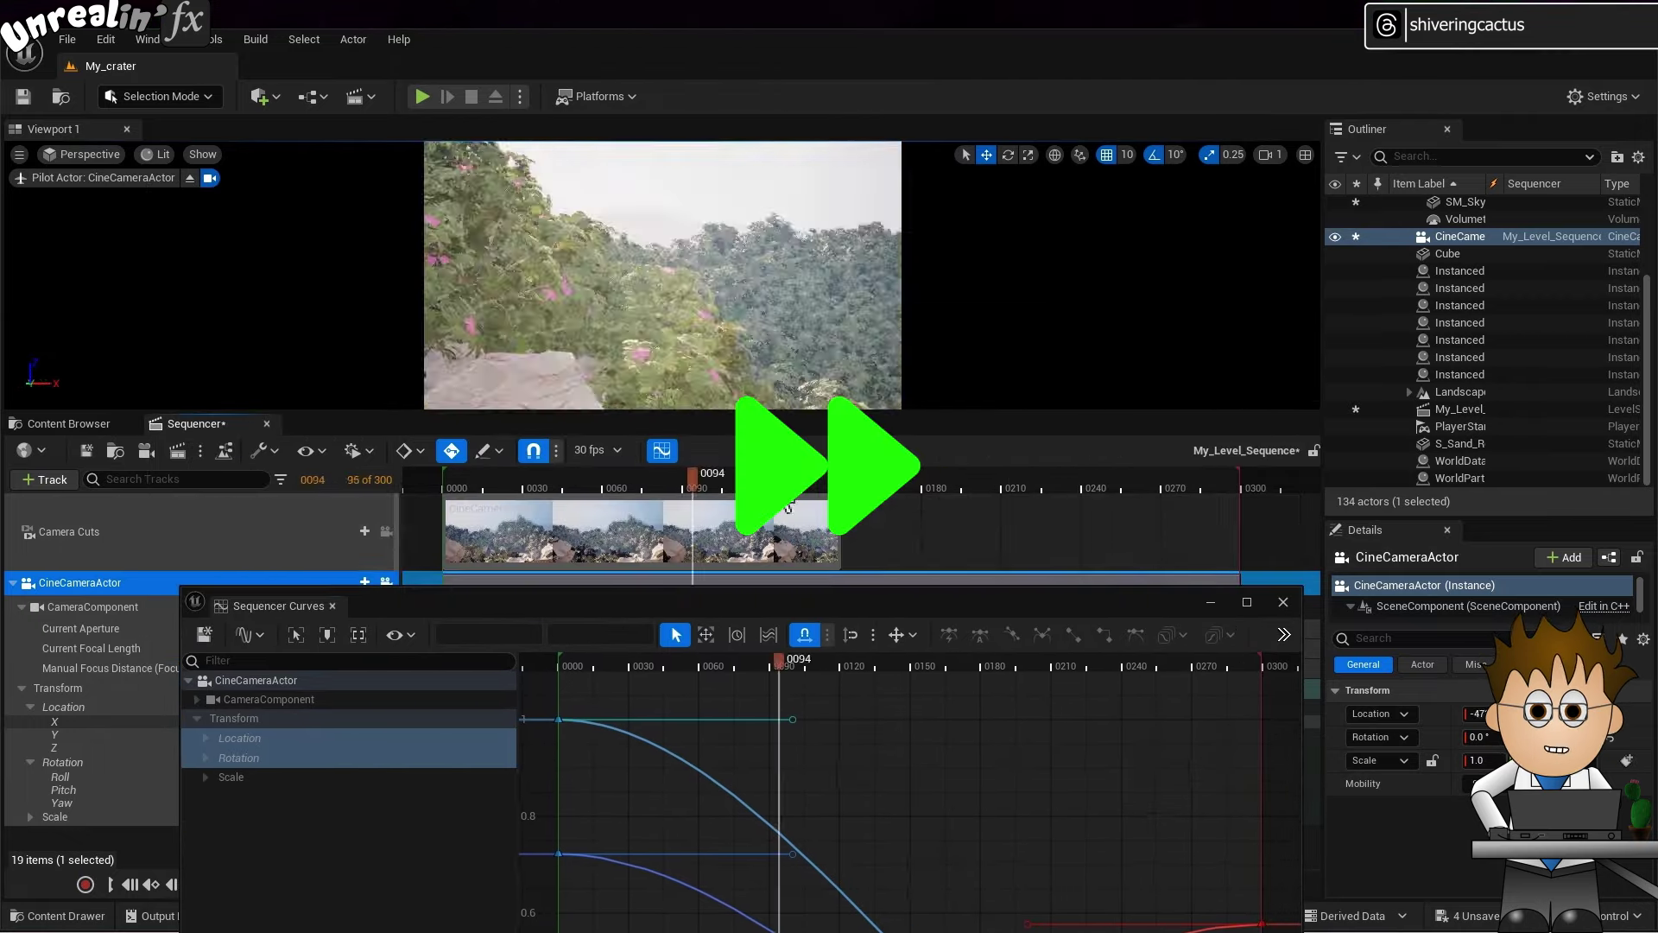
drag(838, 518, 1240, 534)
Shift the camera's starting Rotation keys from frame 0 to frame 119 in the curve editor.
drag(522, 483, 759, 483)
drag(760, 602, 820, 184)
click(303, 281)
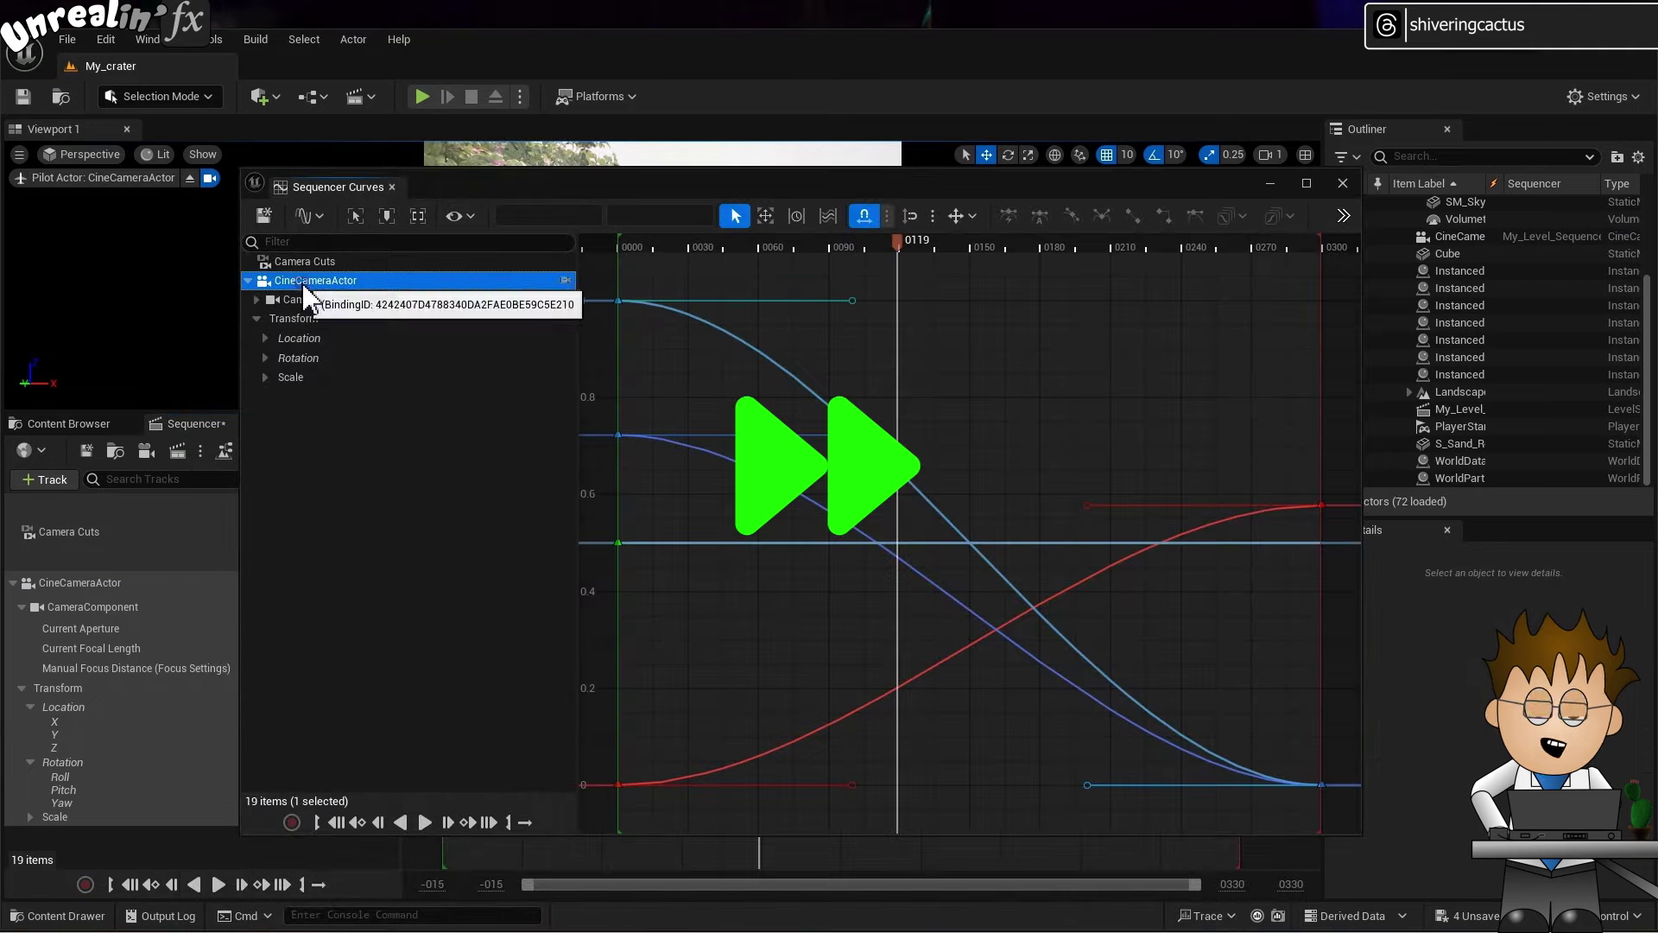
click(304, 358)
click(618, 435)
shift+drag(618, 542, 898, 542)
Scrub through and play the sequence to check the delayed camera rotation.
drag(691, 185, 626, 657)
drag(462, 482, 1015, 544)
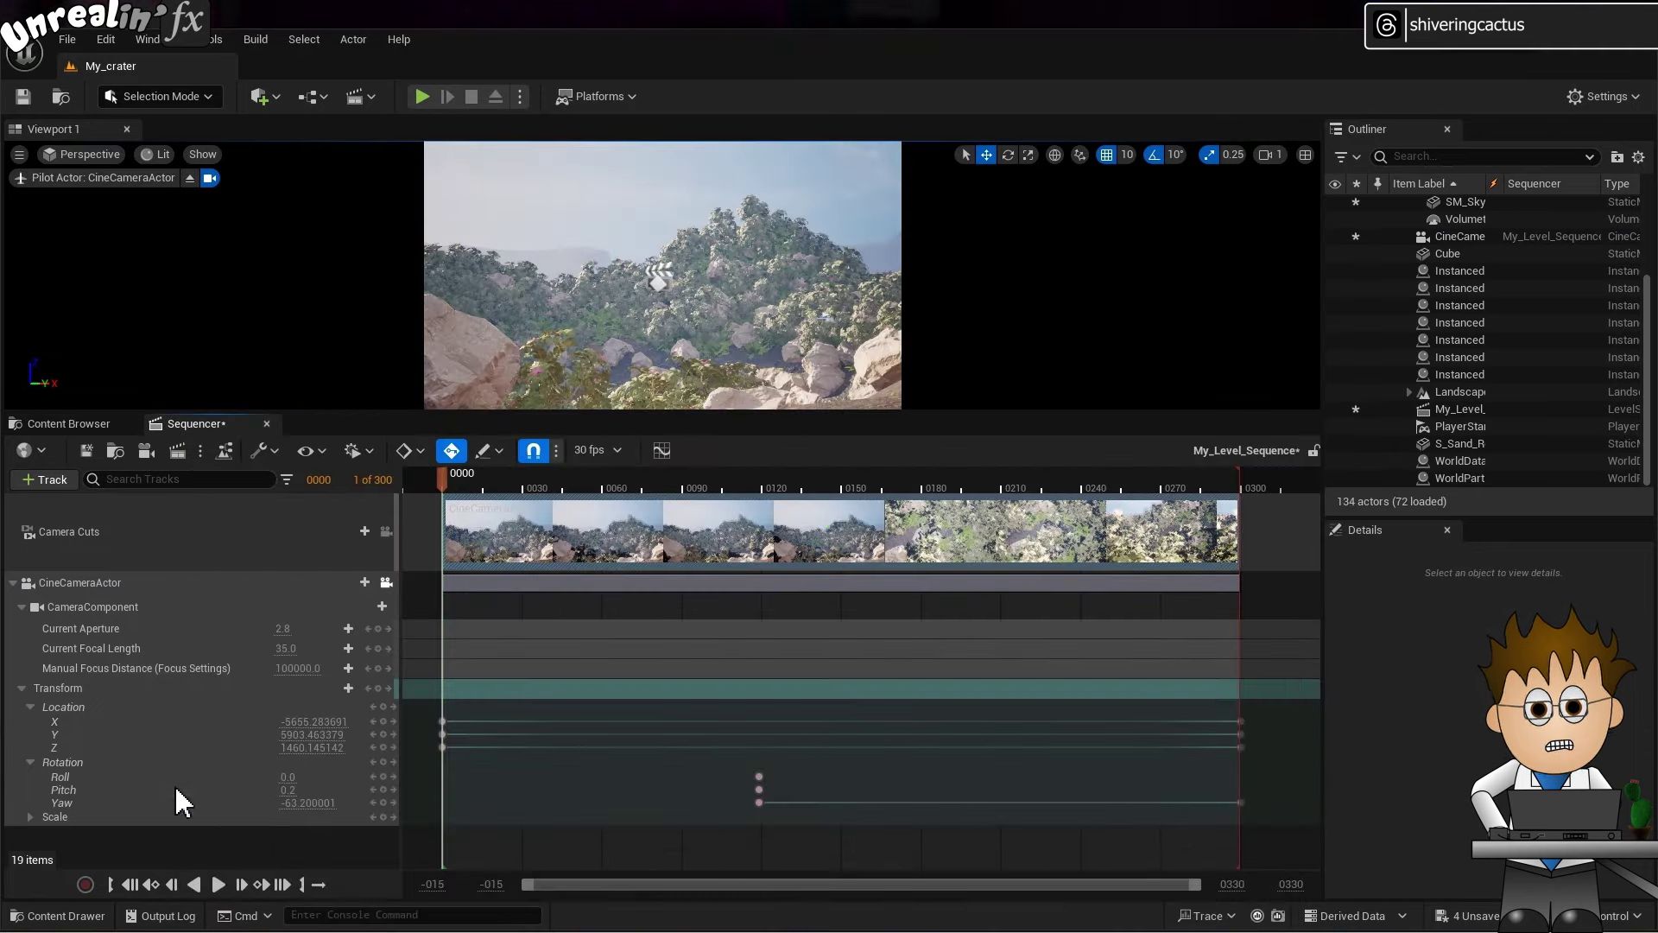
click(217, 885)
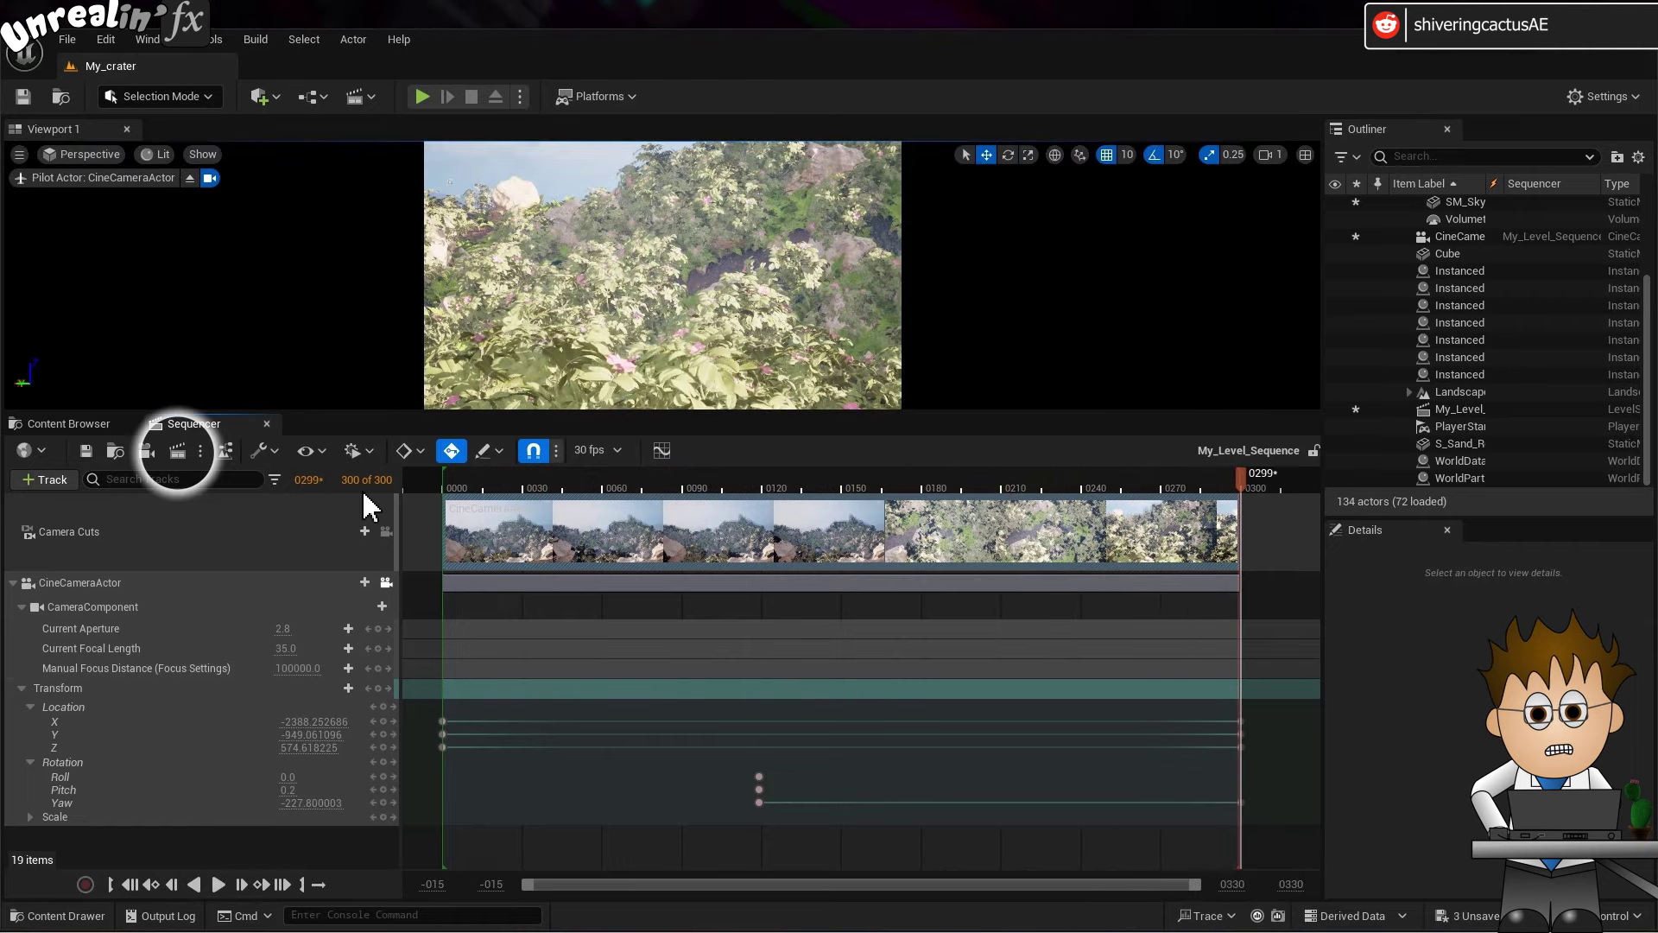
Send the sequence to Movie Render Queue and set its output directory to a Tutorial Render folder inside Renders.
click(177, 450)
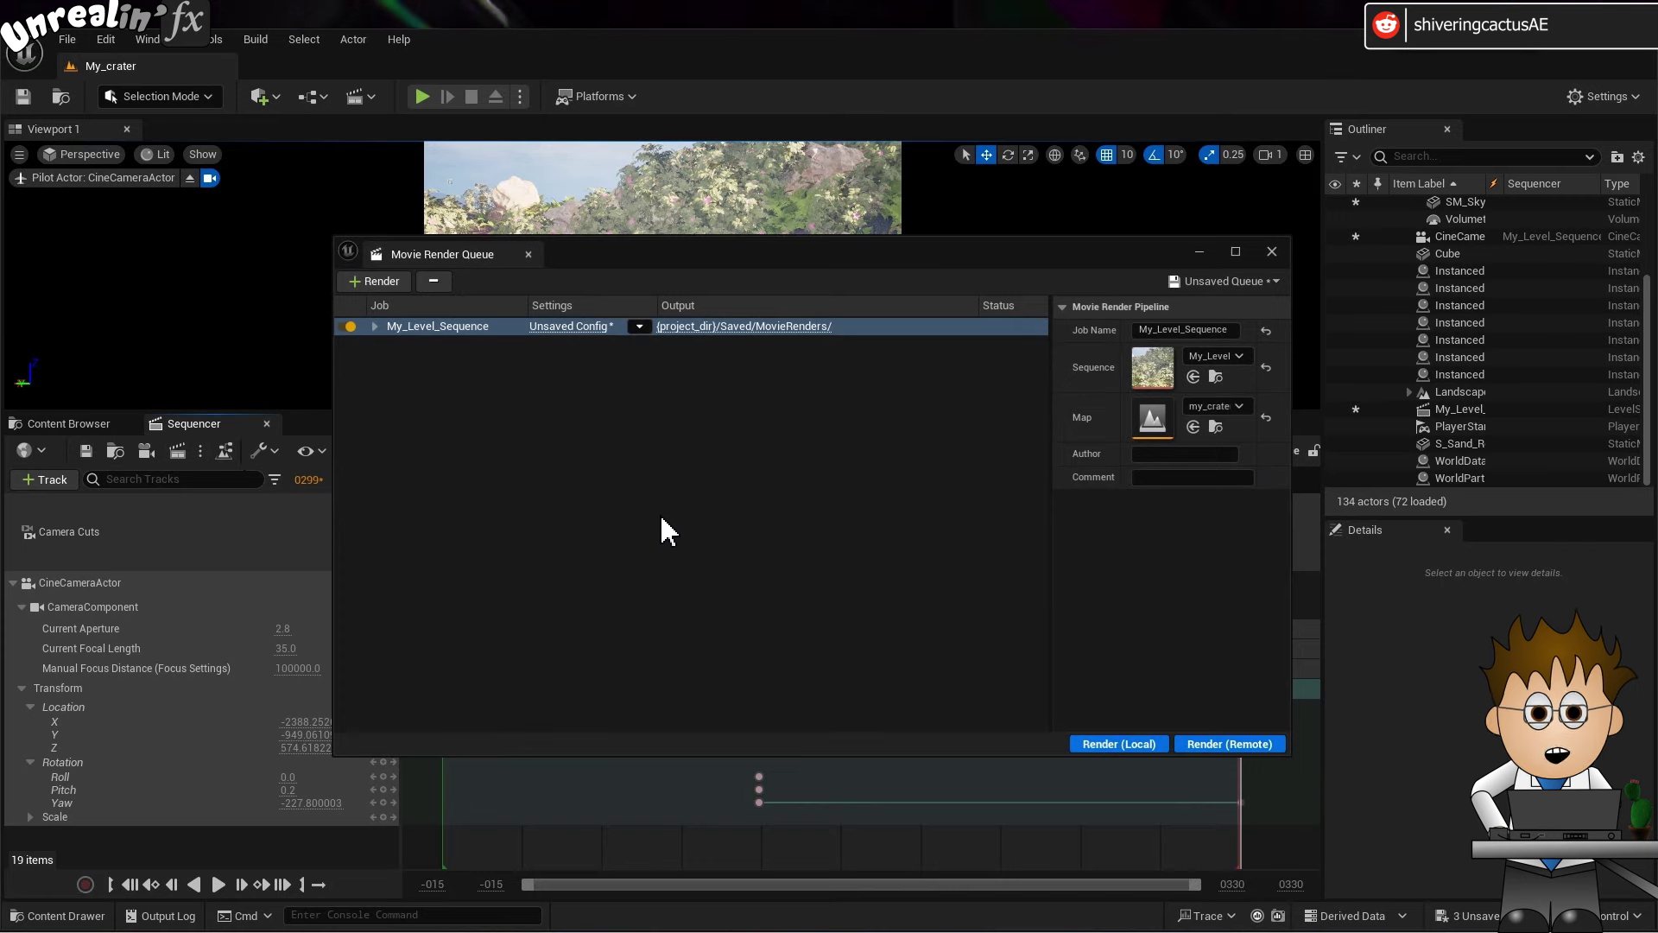
click(593, 327)
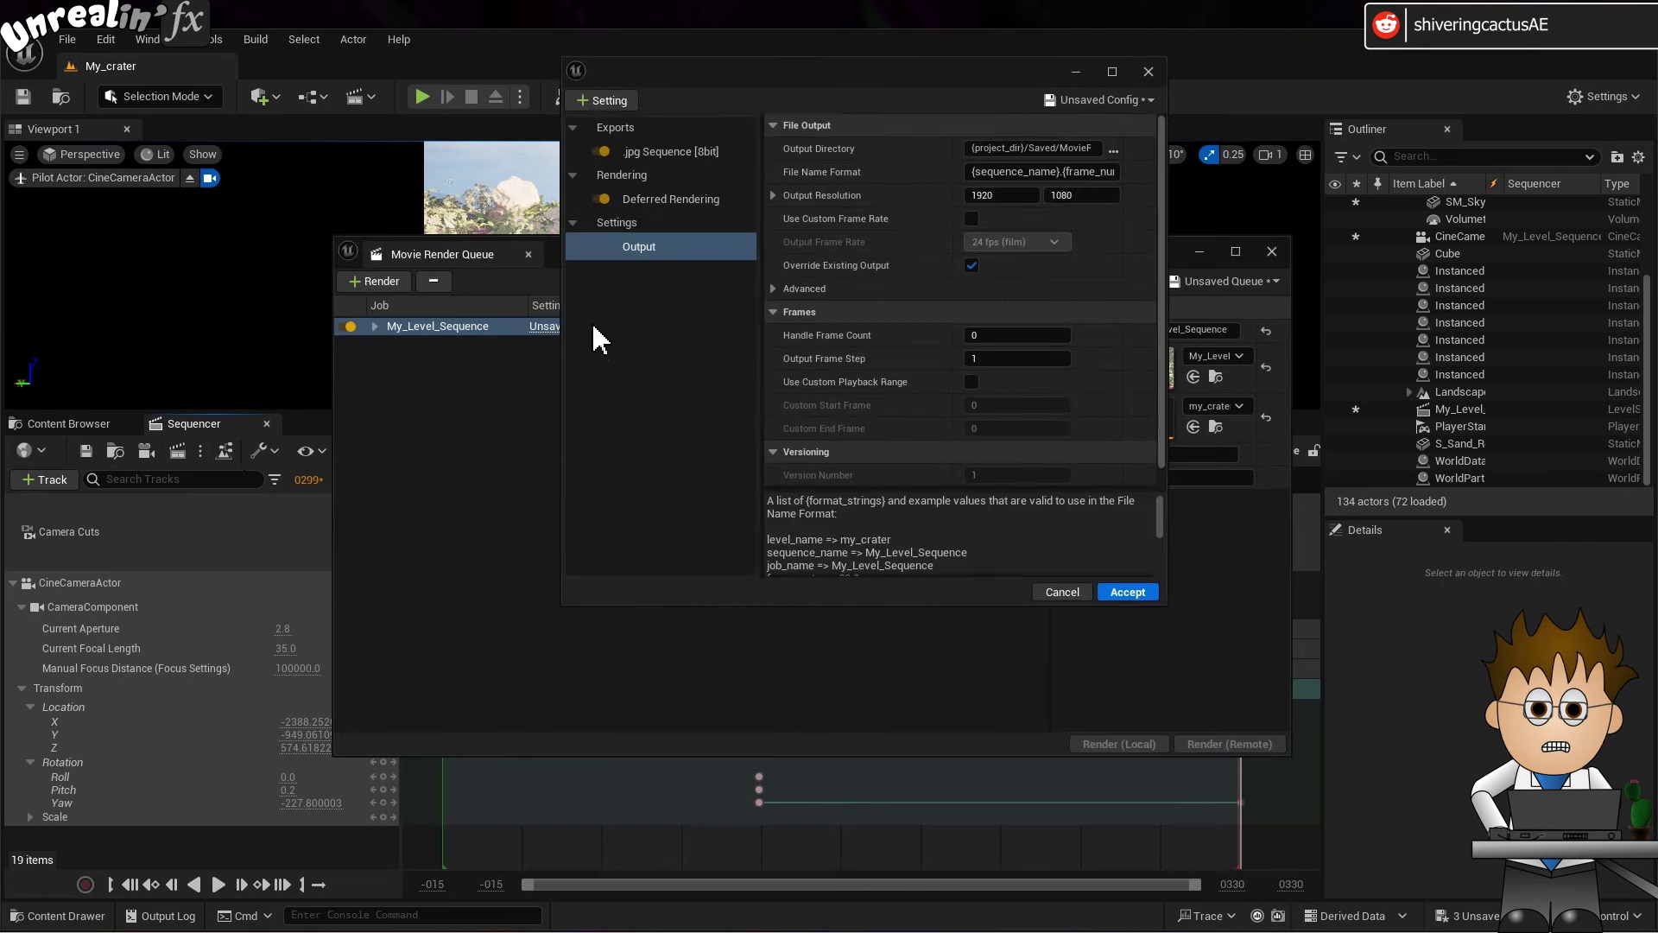
click(1114, 150)
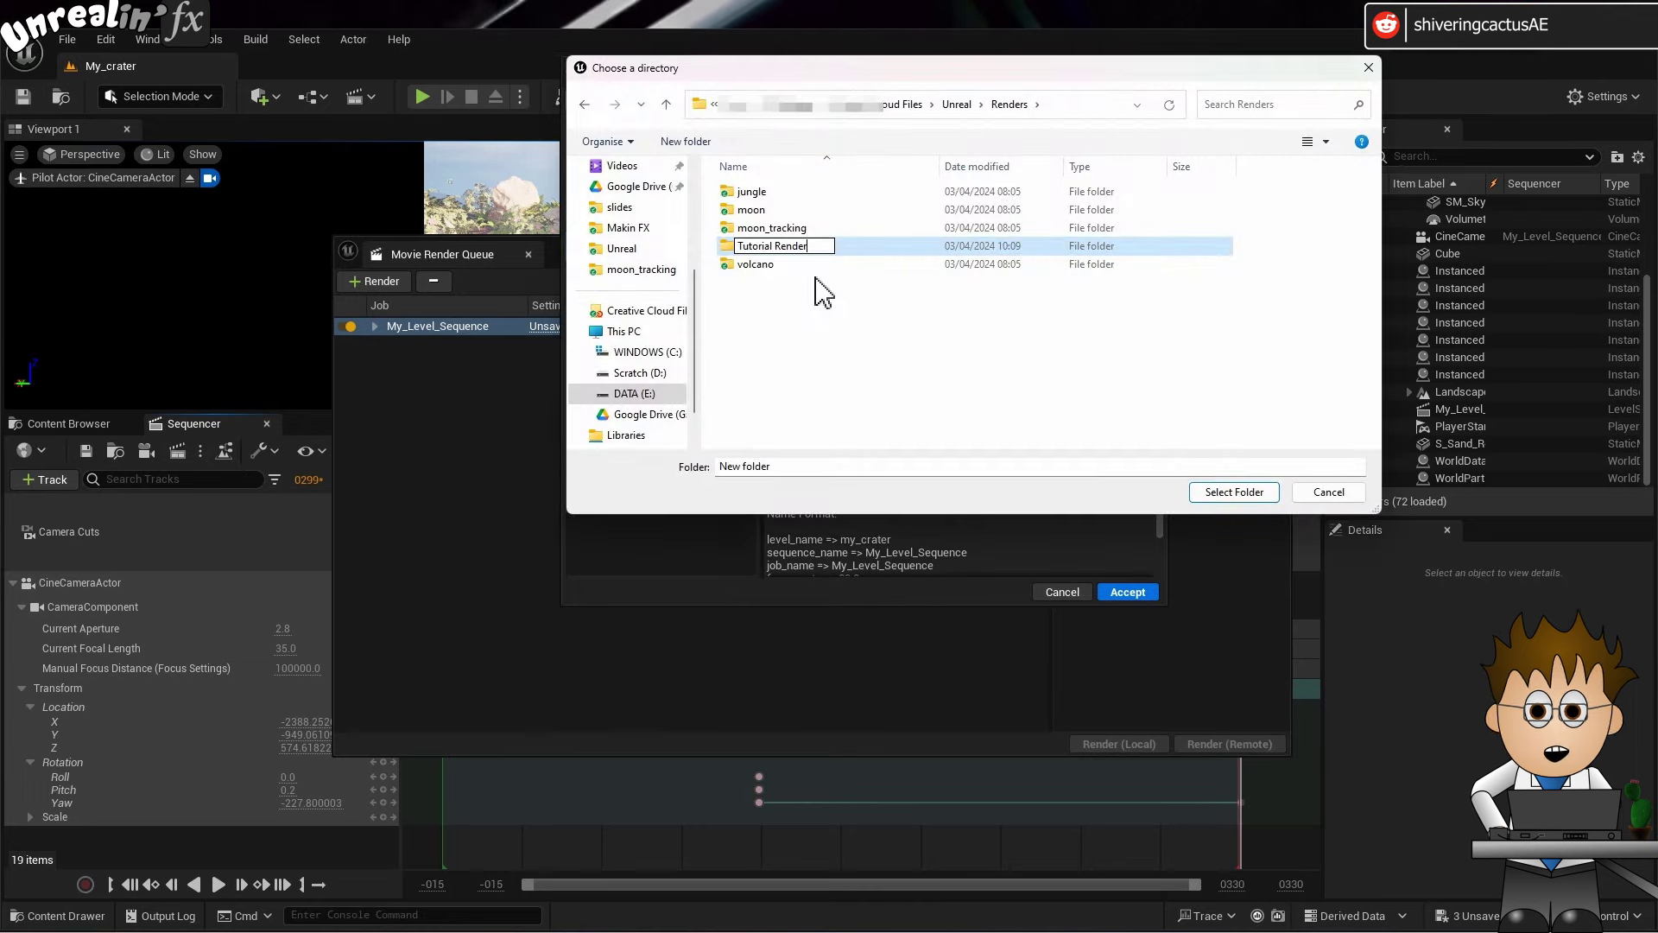
double_click(817, 246)
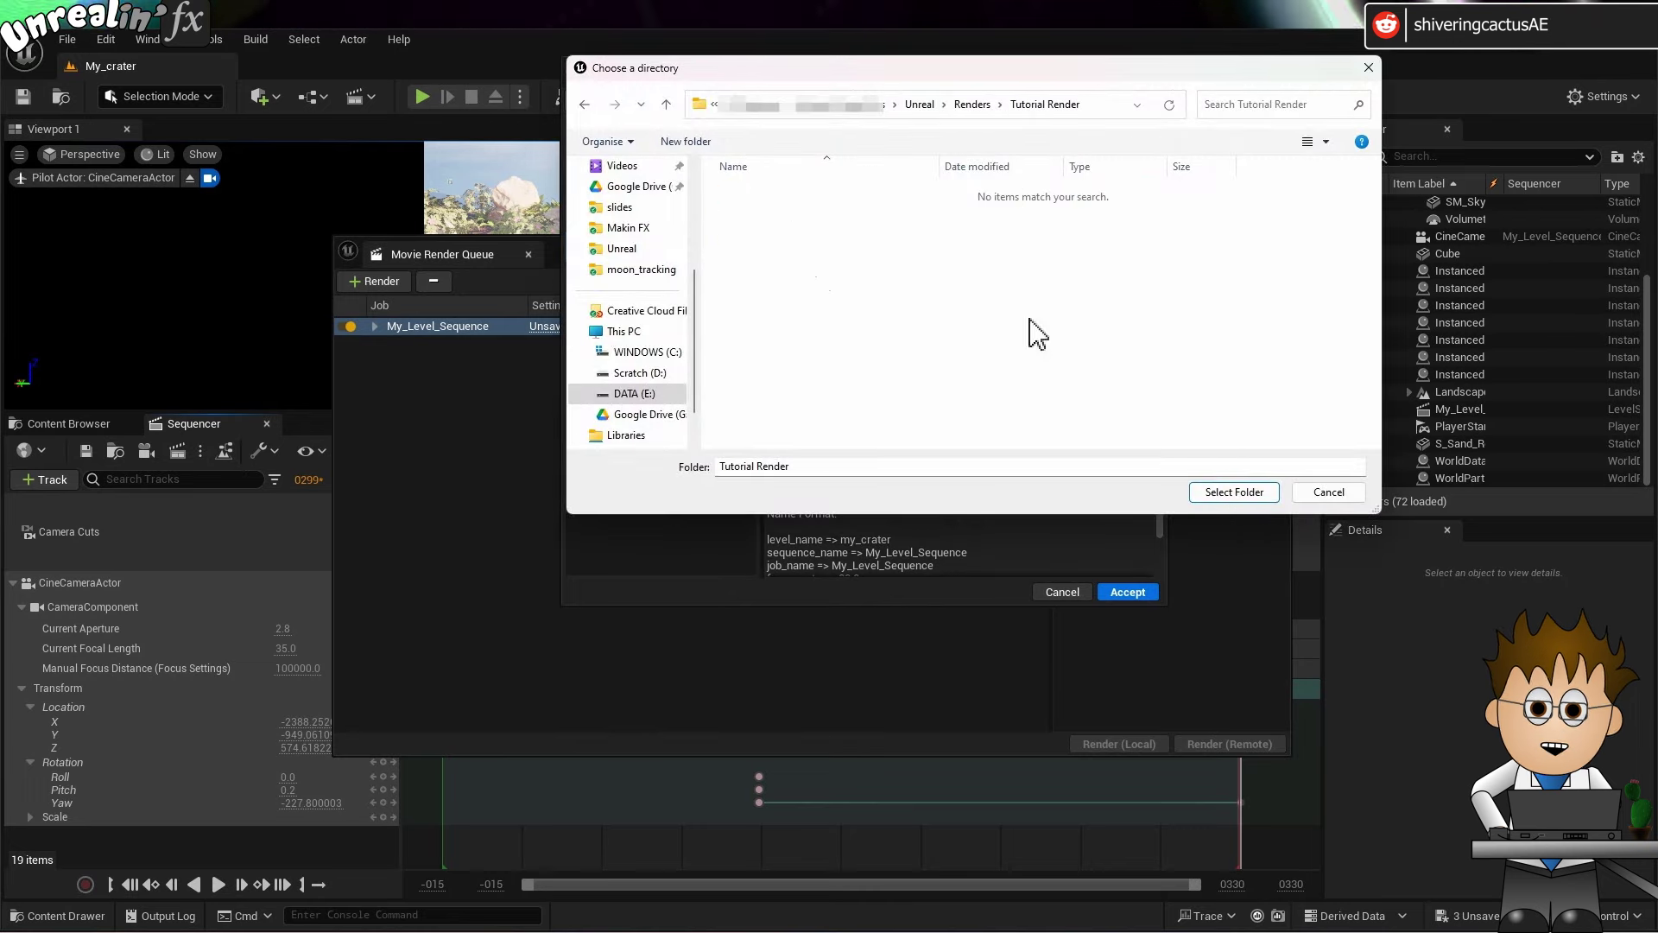
click(1237, 493)
Set the file name format to crater-{frame_number} and enable a custom output frame rate of 30 fps.
drag(1058, 172, 815, 176)
text(crater)
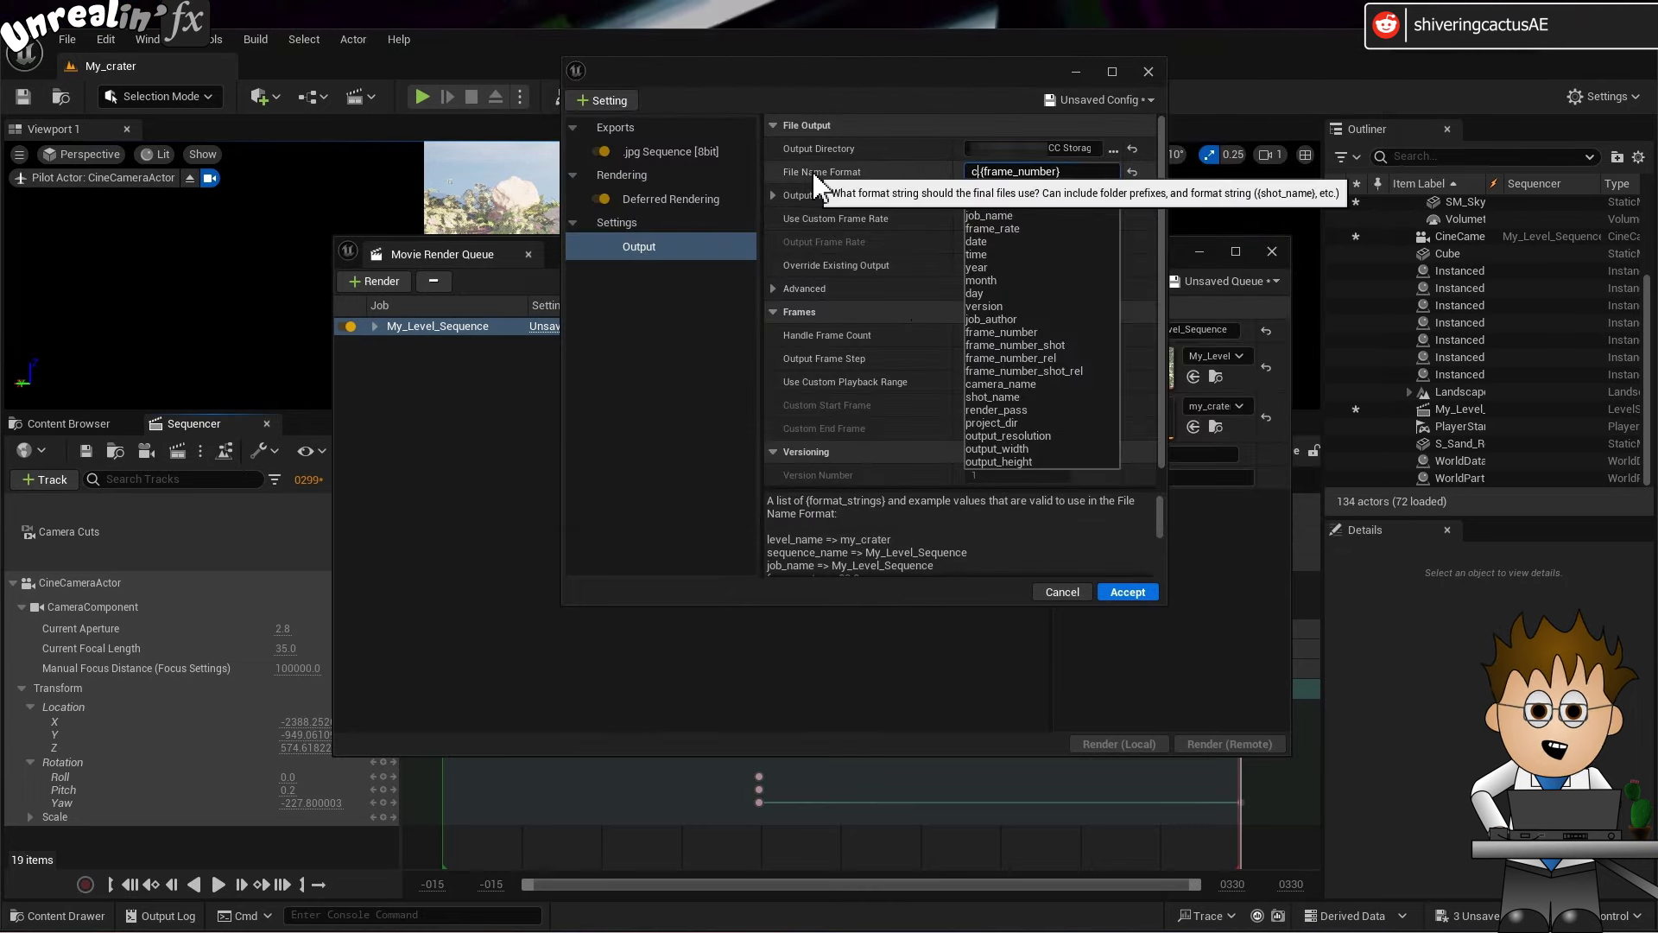
text(-)
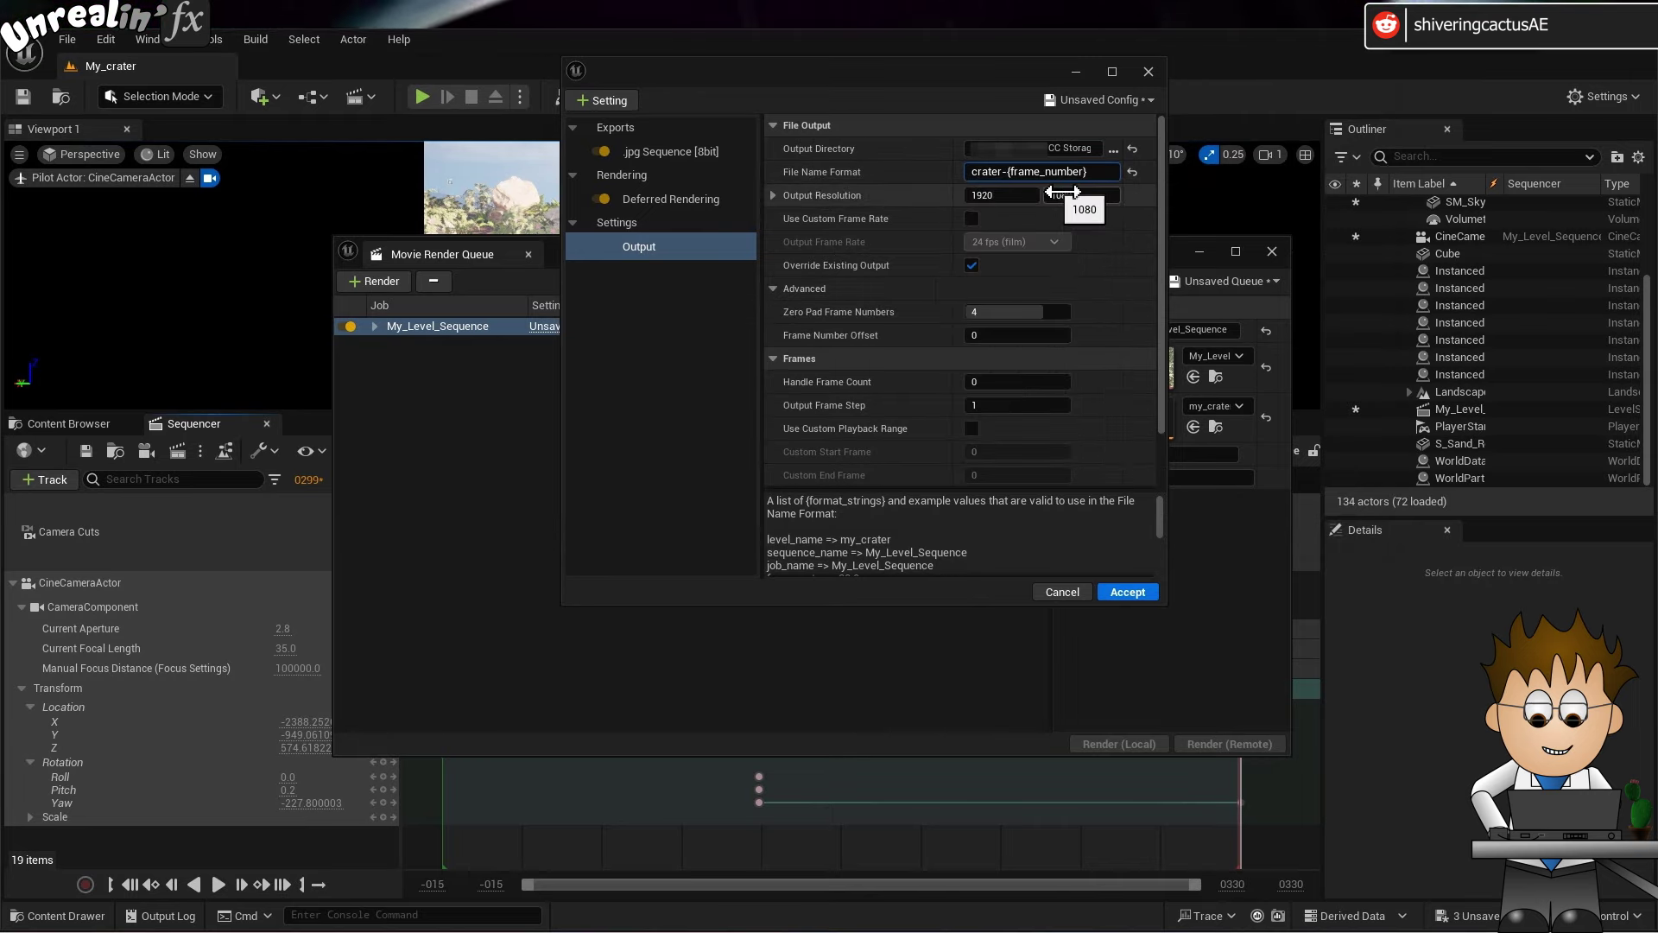
click(972, 219)
click(1053, 242)
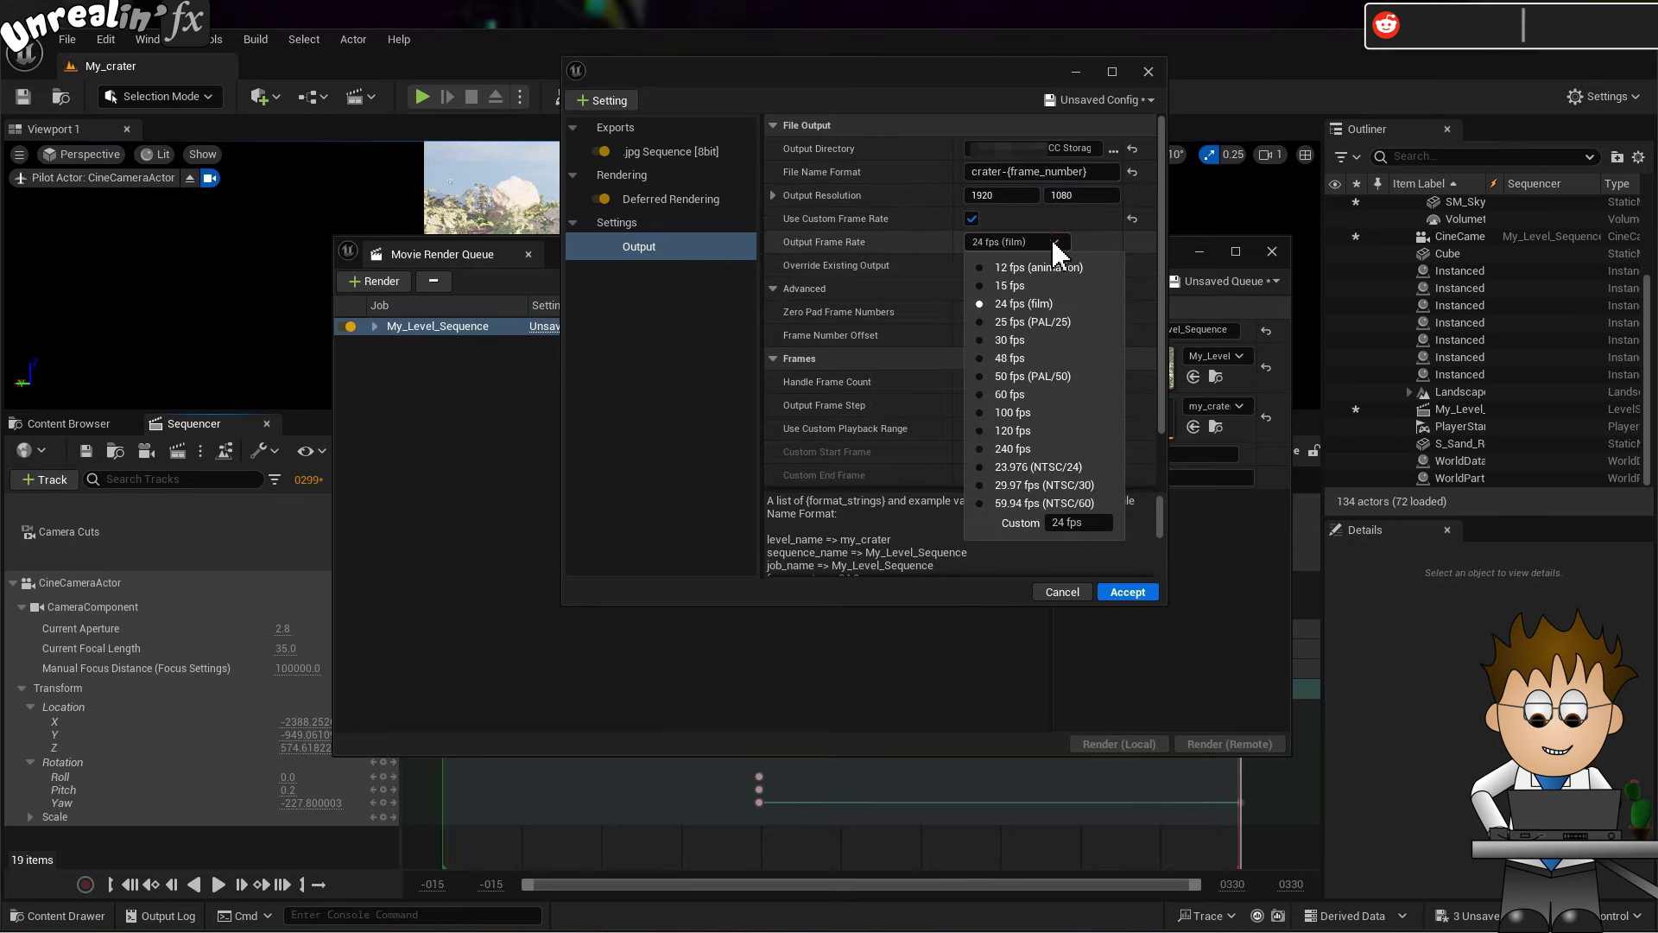
click(1044, 338)
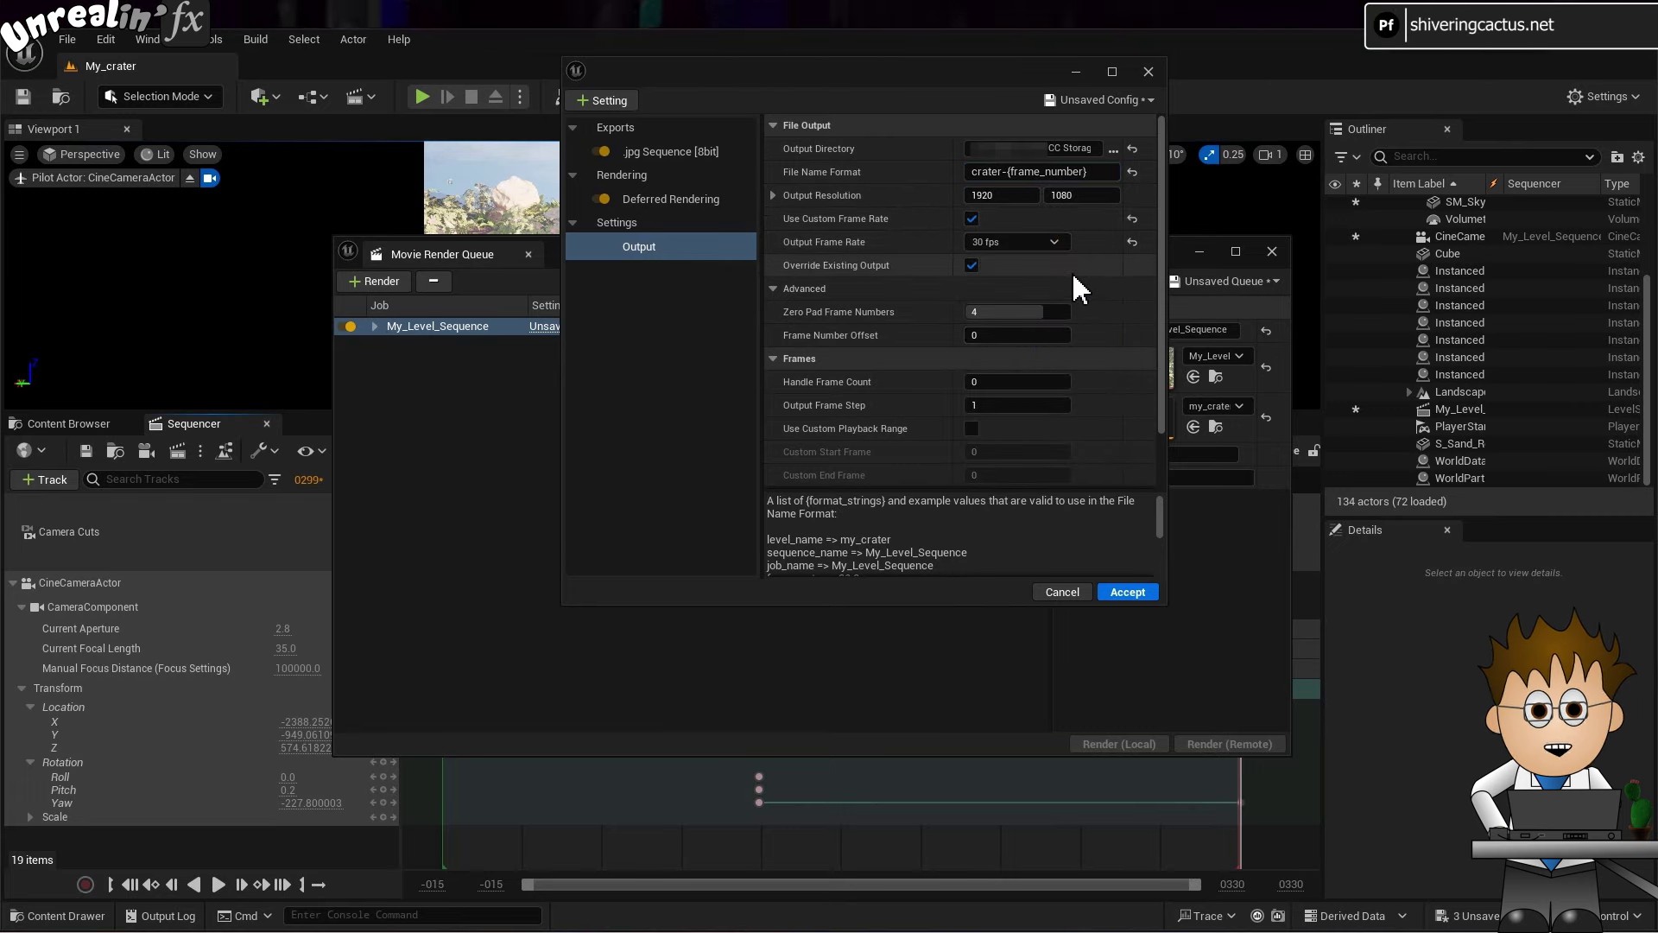
Add the Anti-aliasing and Deferred Rendering (Lighting Only) settings to the render configuration.
click(598, 98)
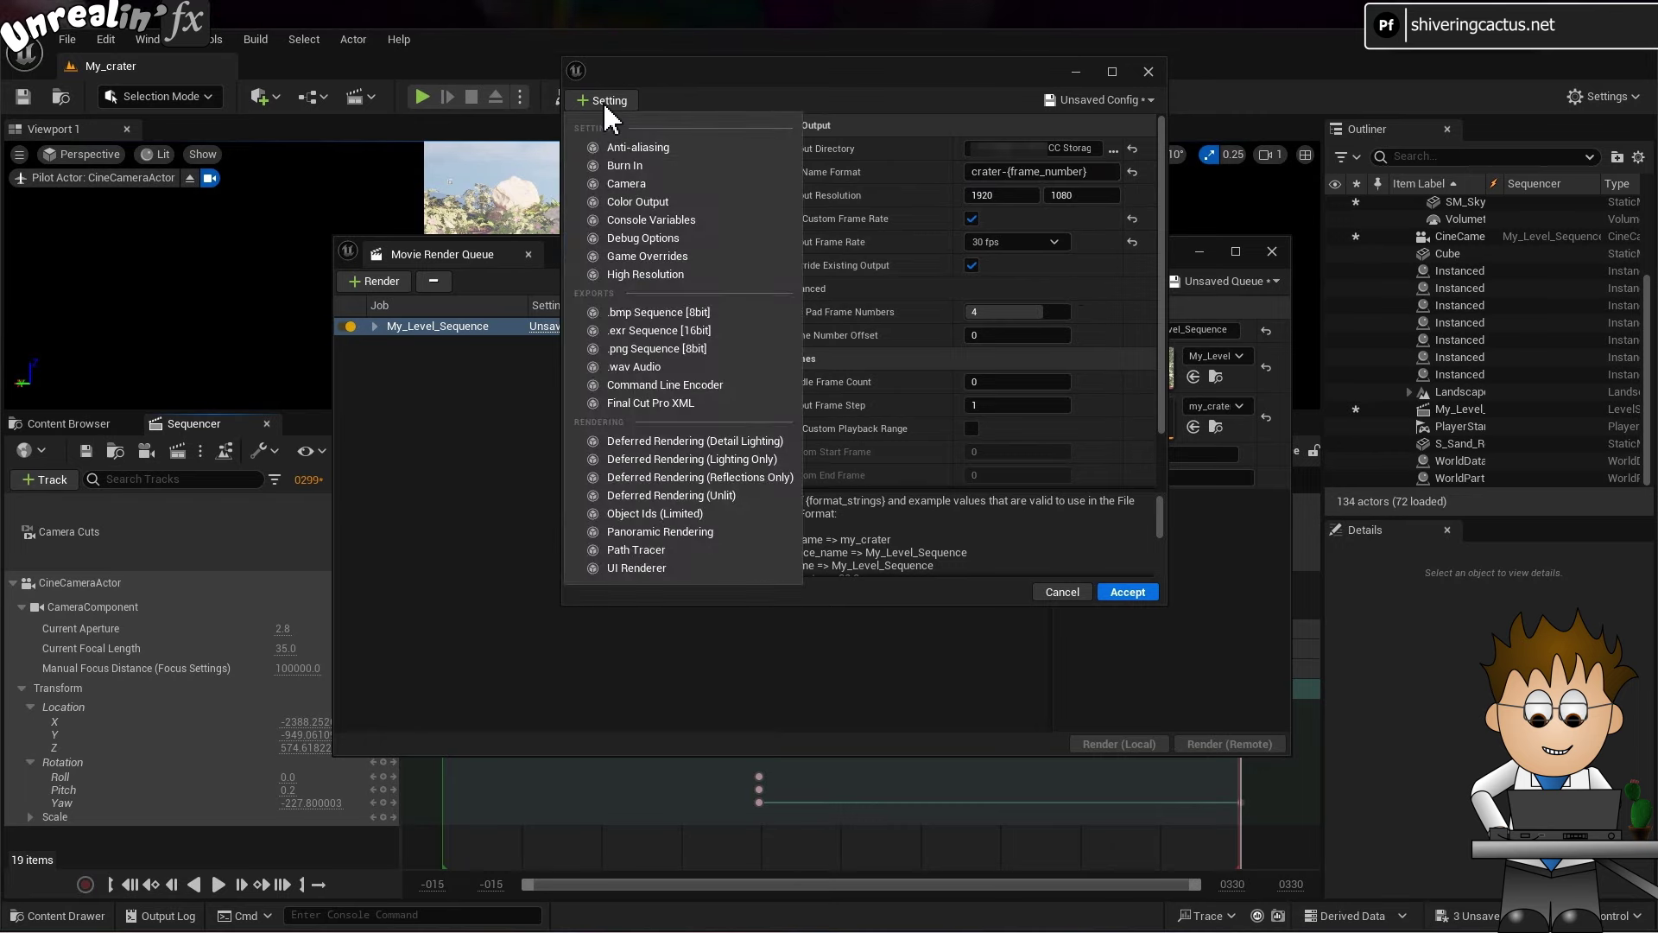
click(639, 148)
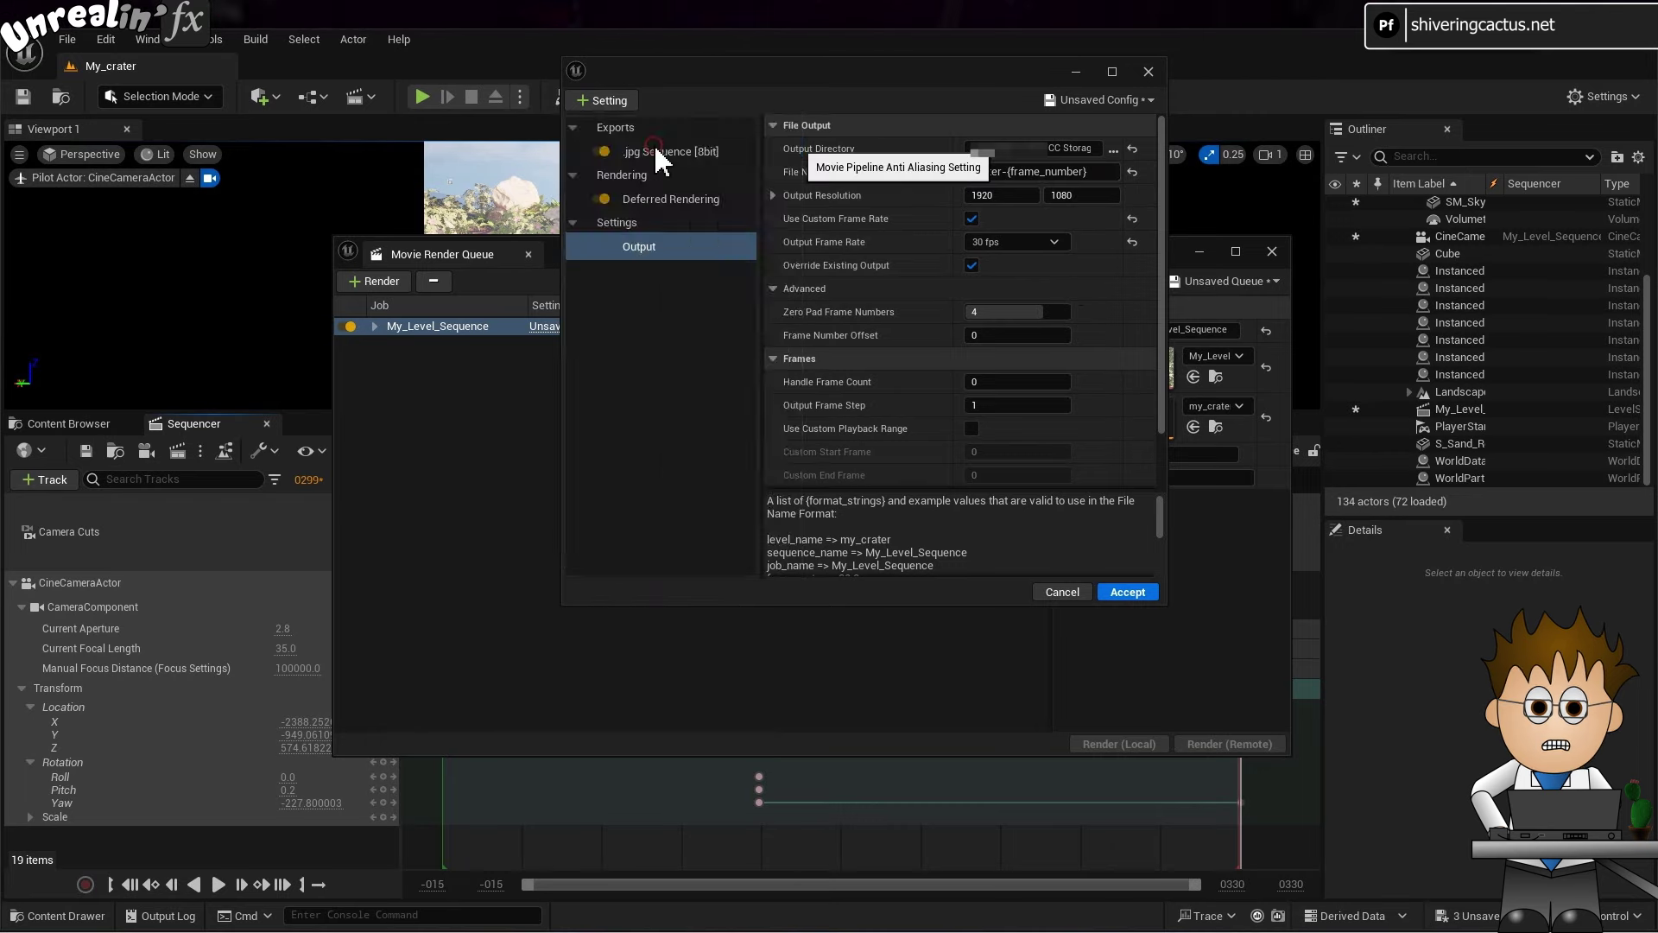
click(602, 100)
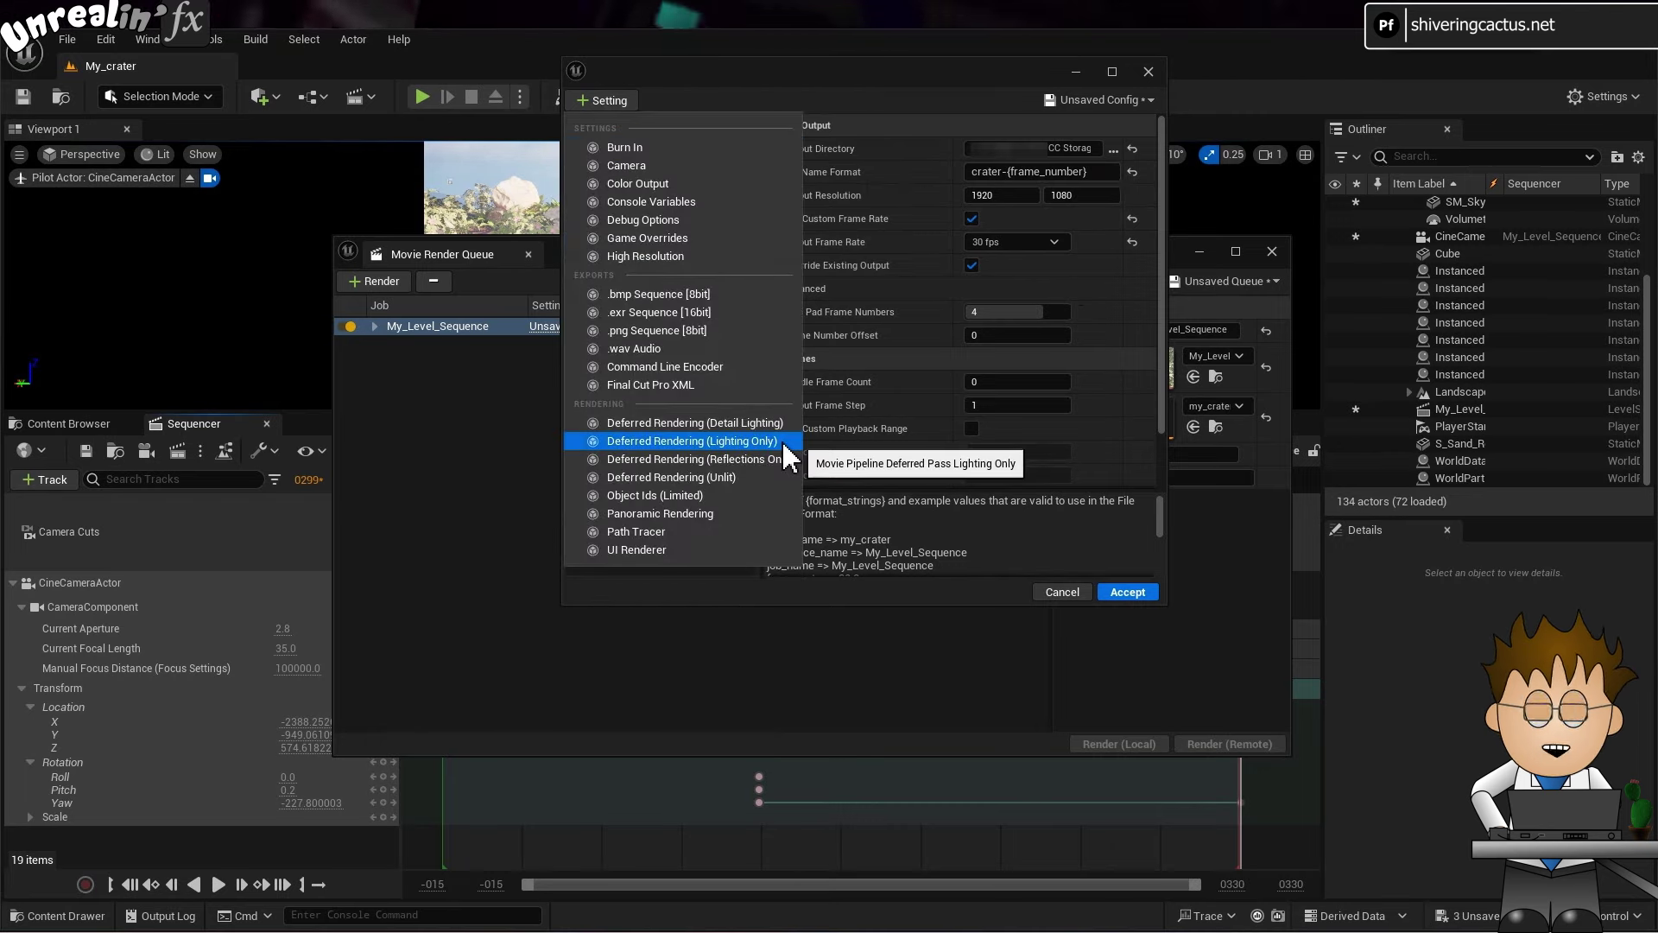
click(786, 442)
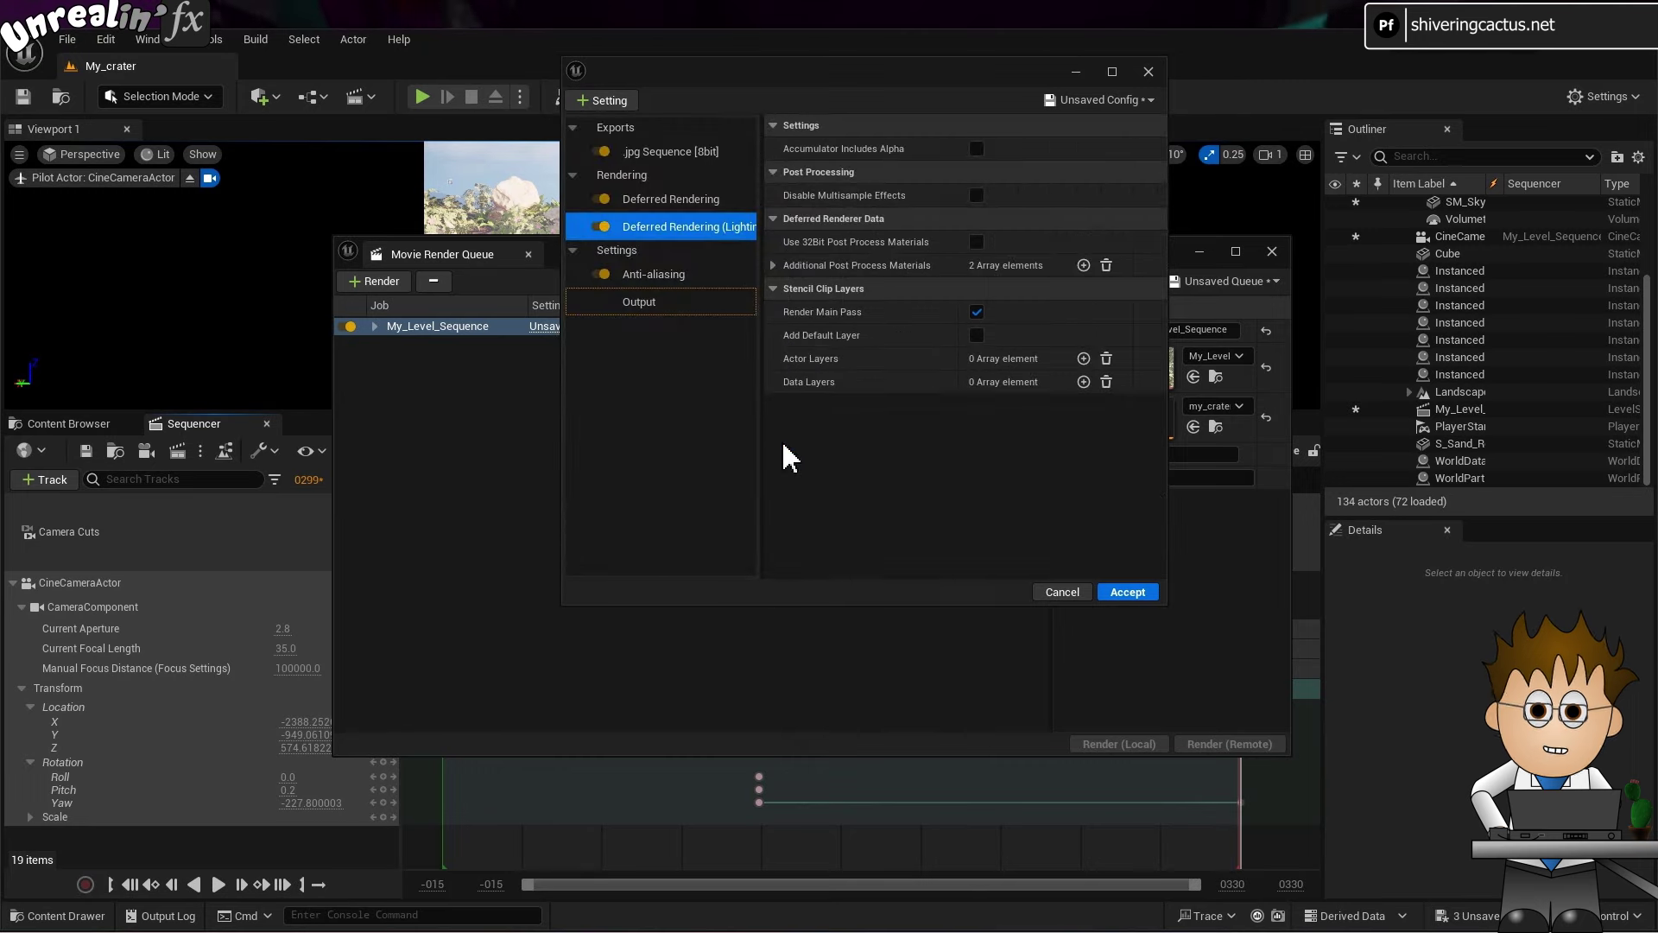
Review the output and anti-aliasing settings, accept the render configuration, and render the My_Level_Sequence job locally.
mouse_move(891, 152)
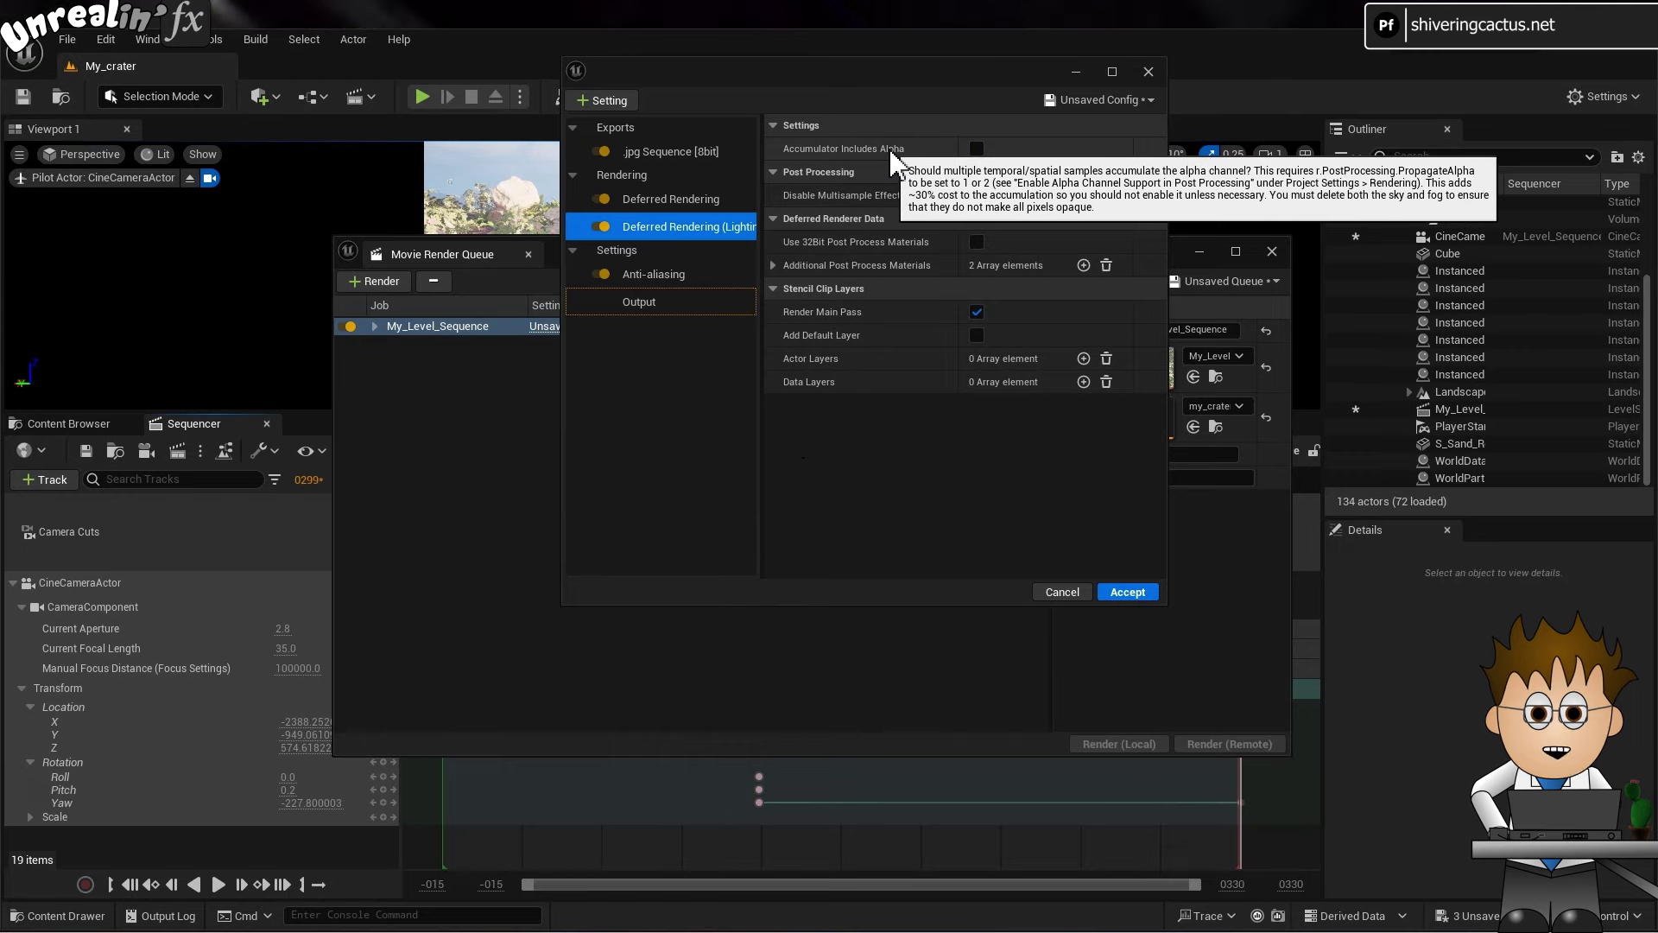
click(655, 298)
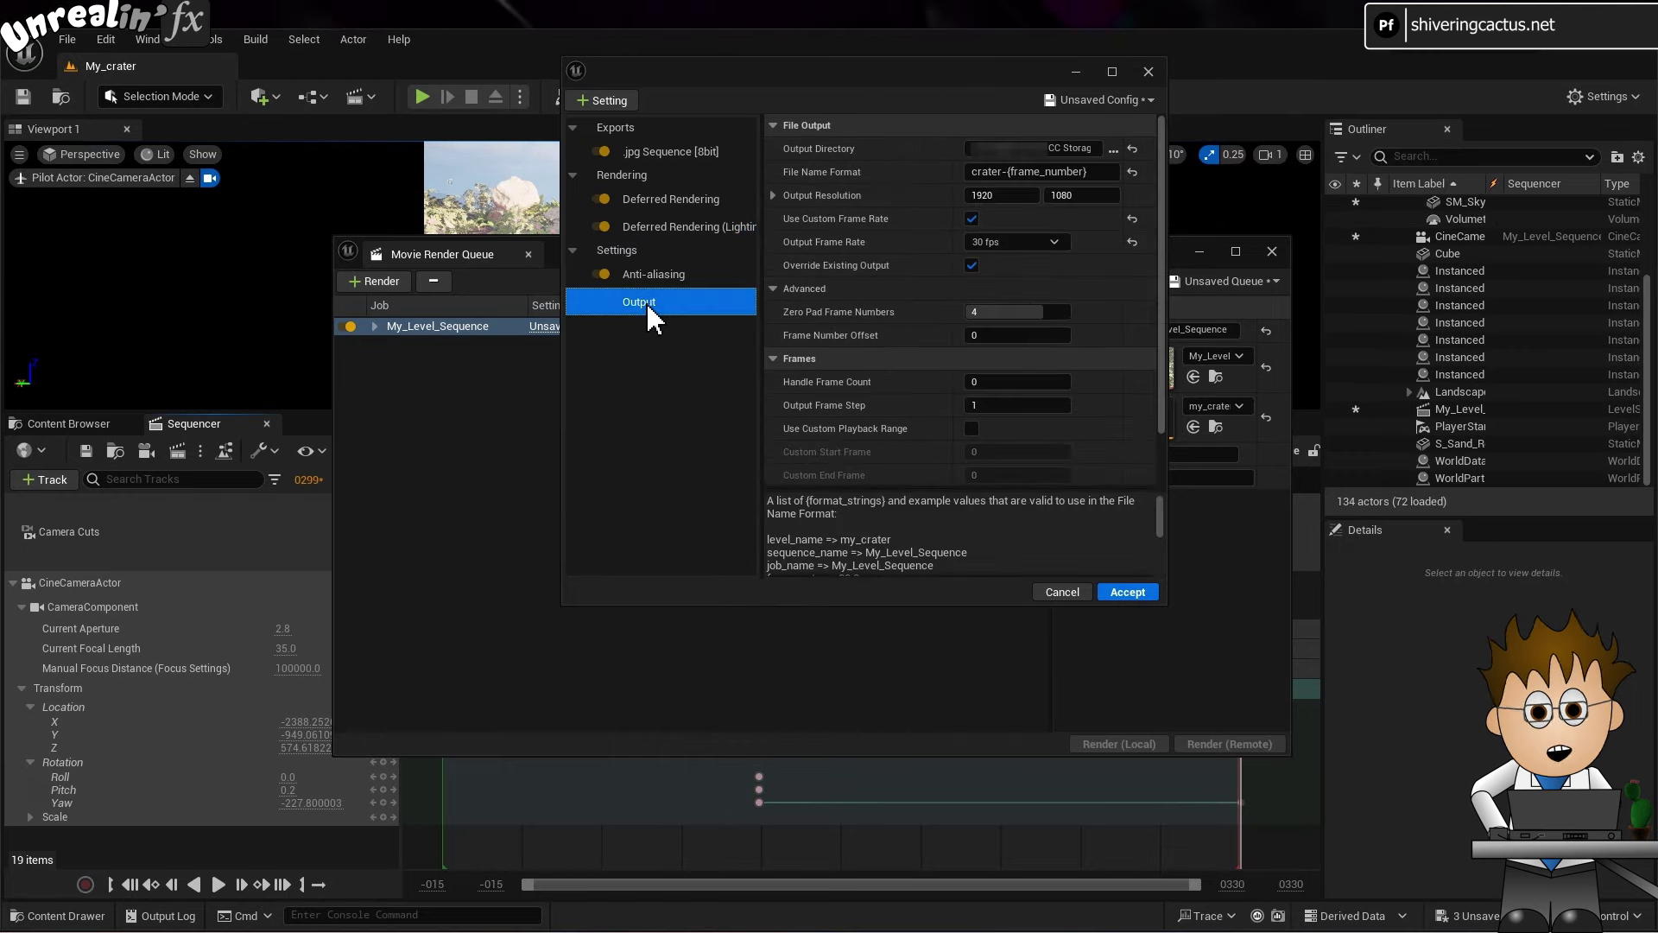
click(655, 278)
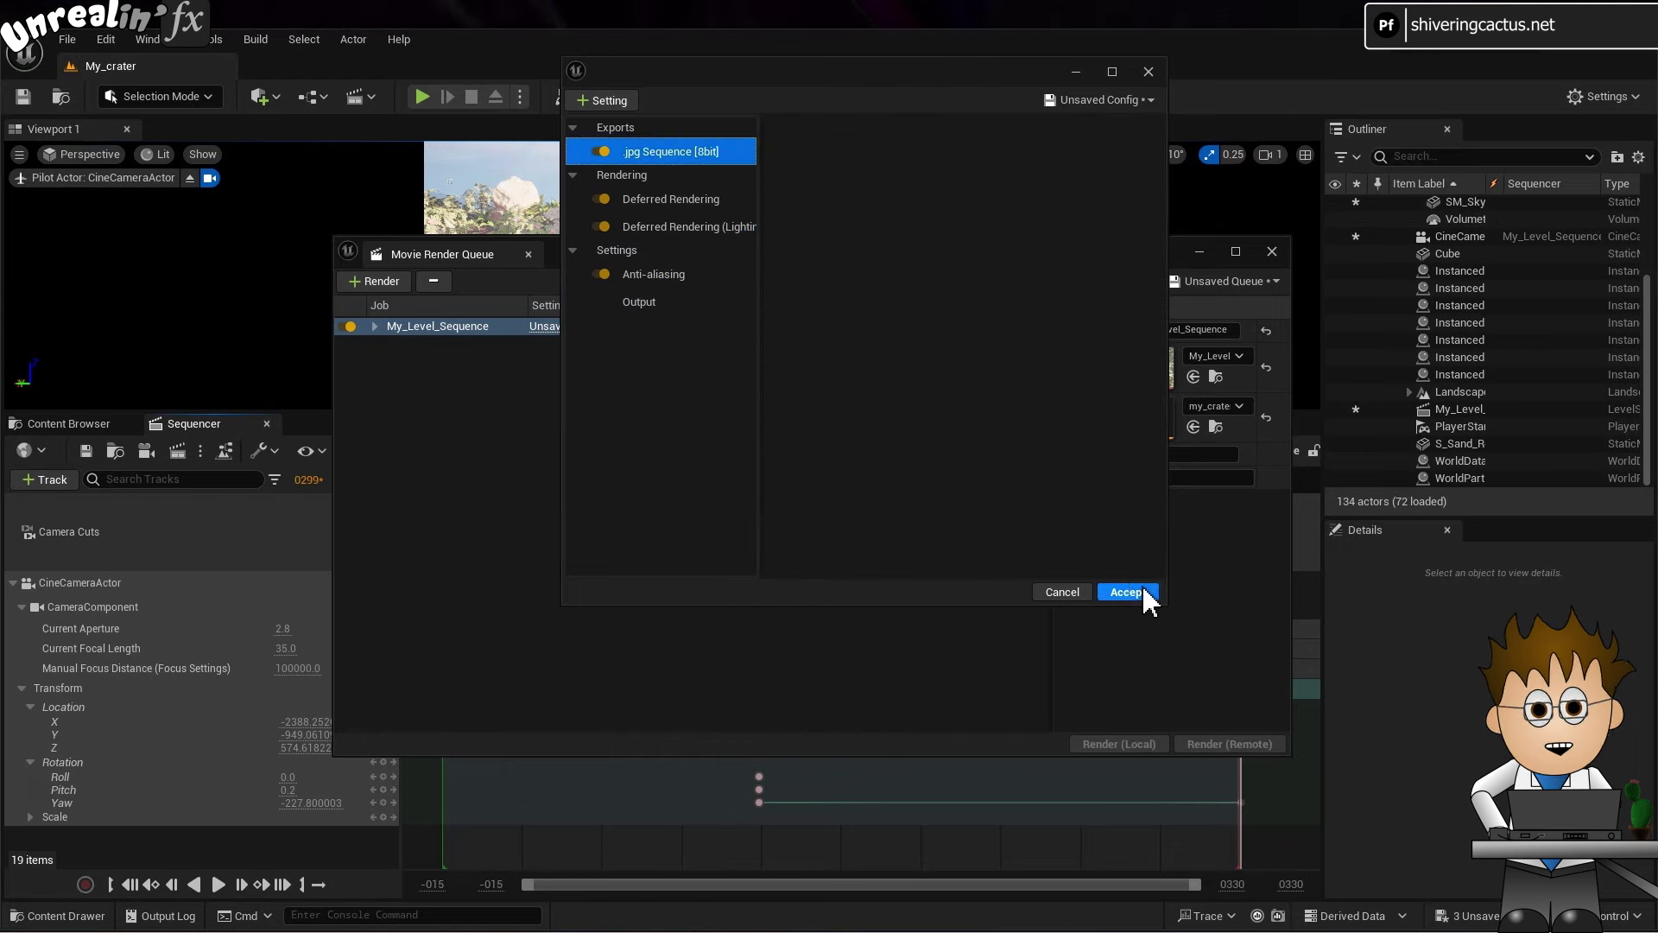
click(1138, 591)
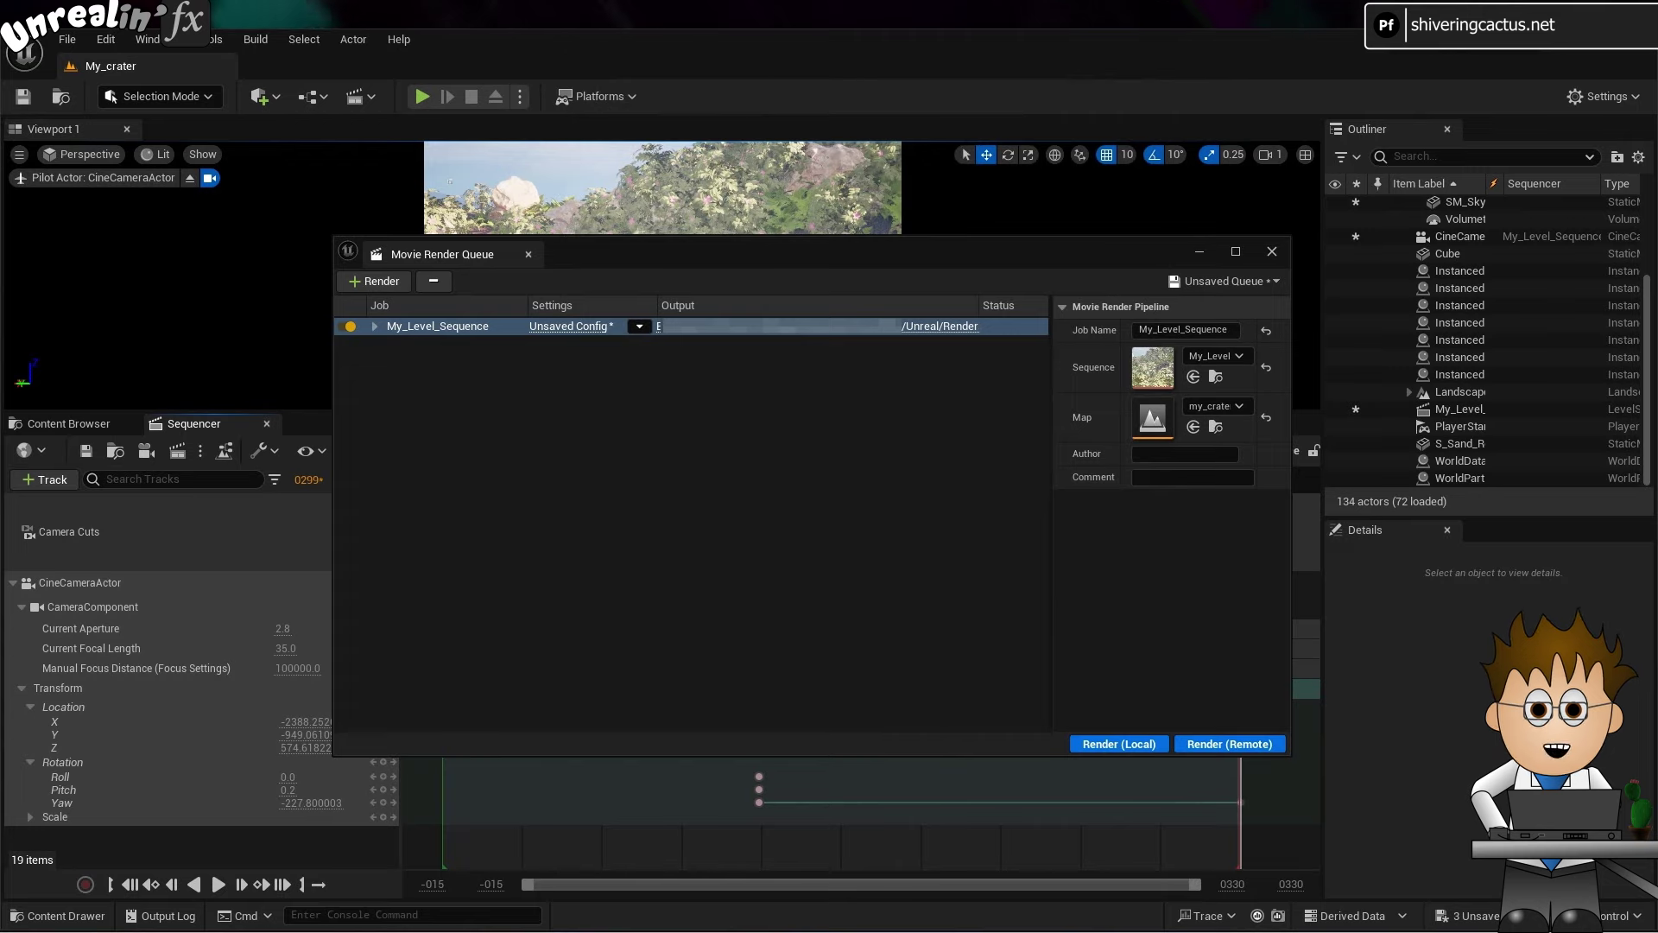
click(1154, 744)
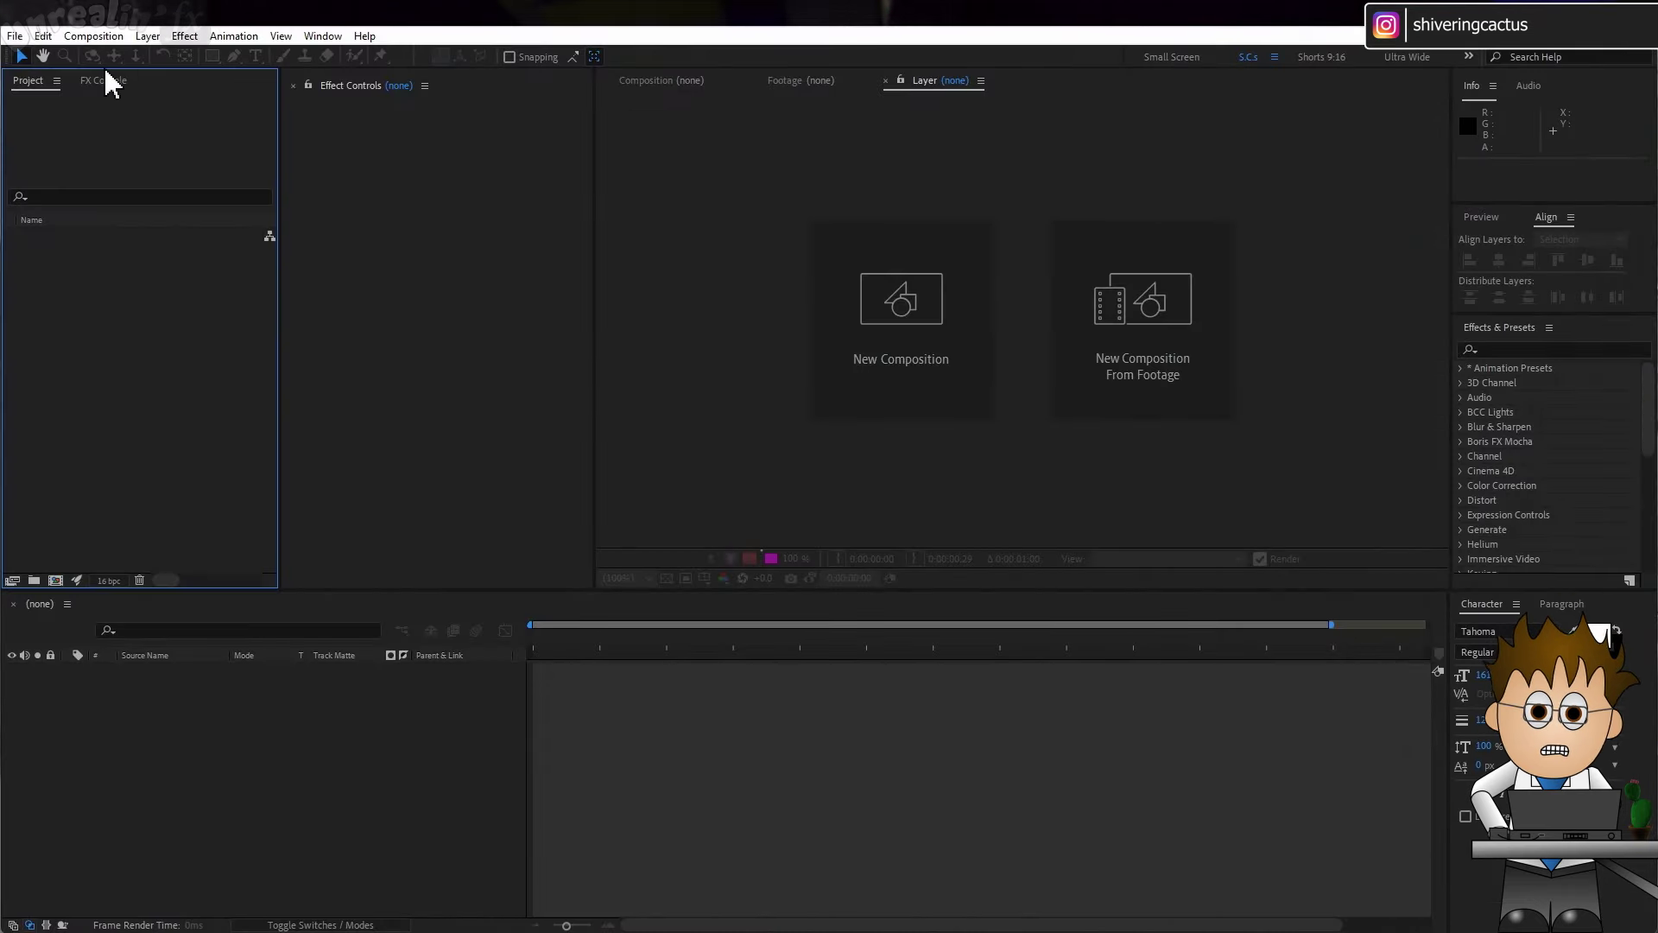
In After Effects, import the crater-FinalImage frames from the Tutorial Render folder as a JPEG sequence using multiple-file import.
click(15, 36)
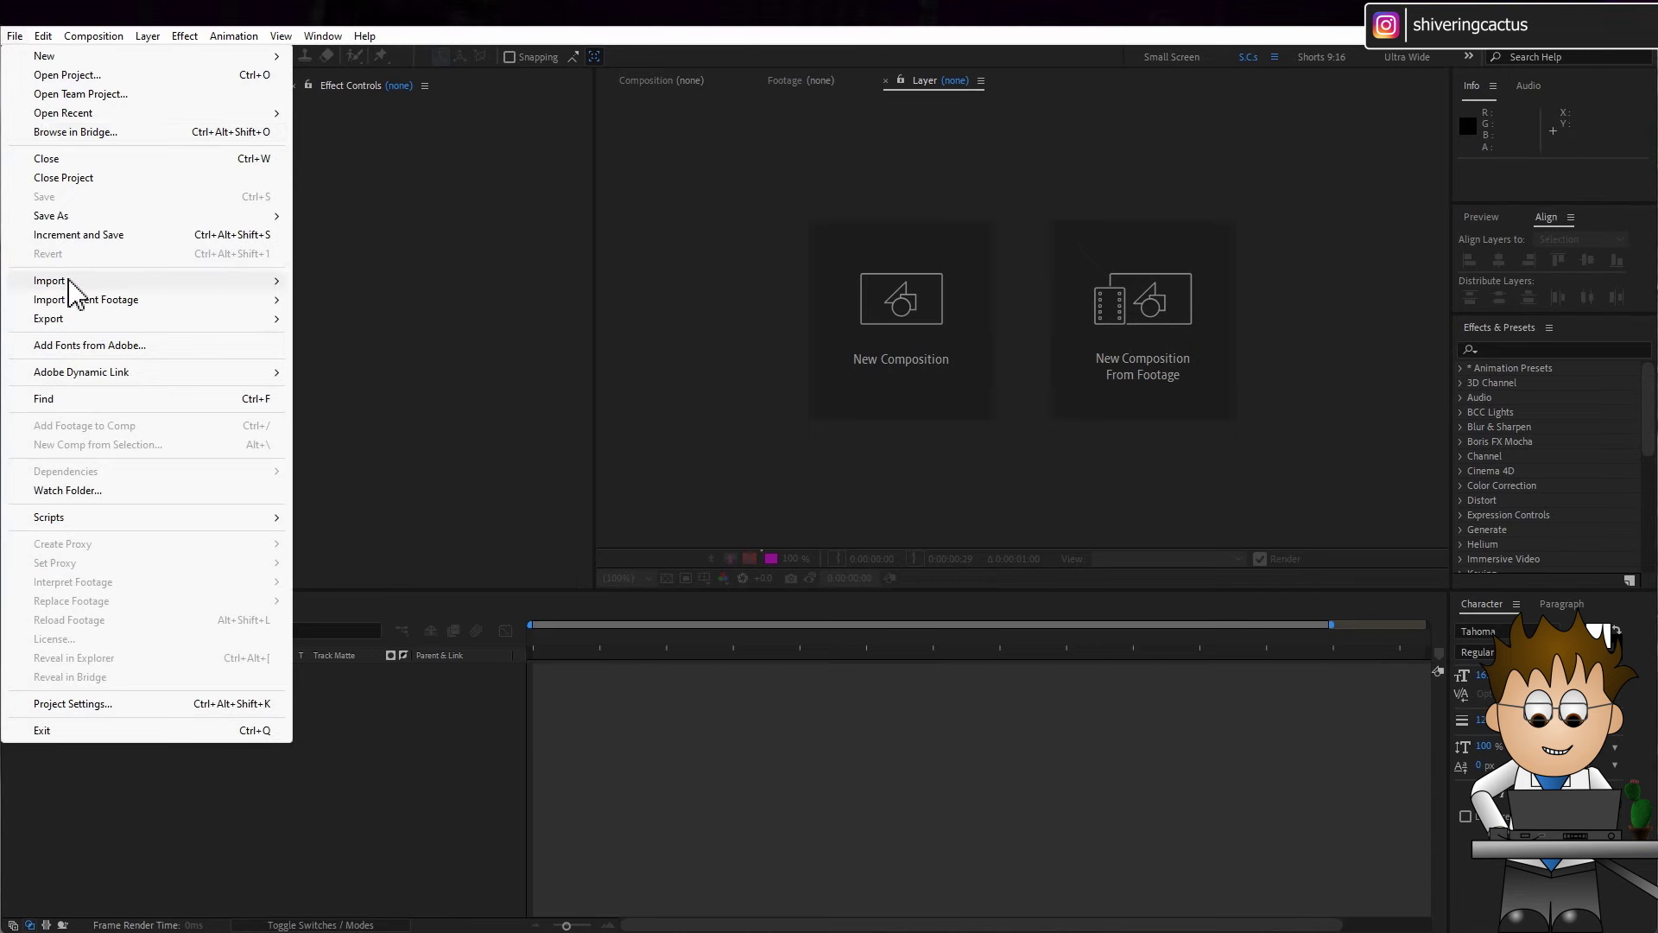
mouse_move(69, 285)
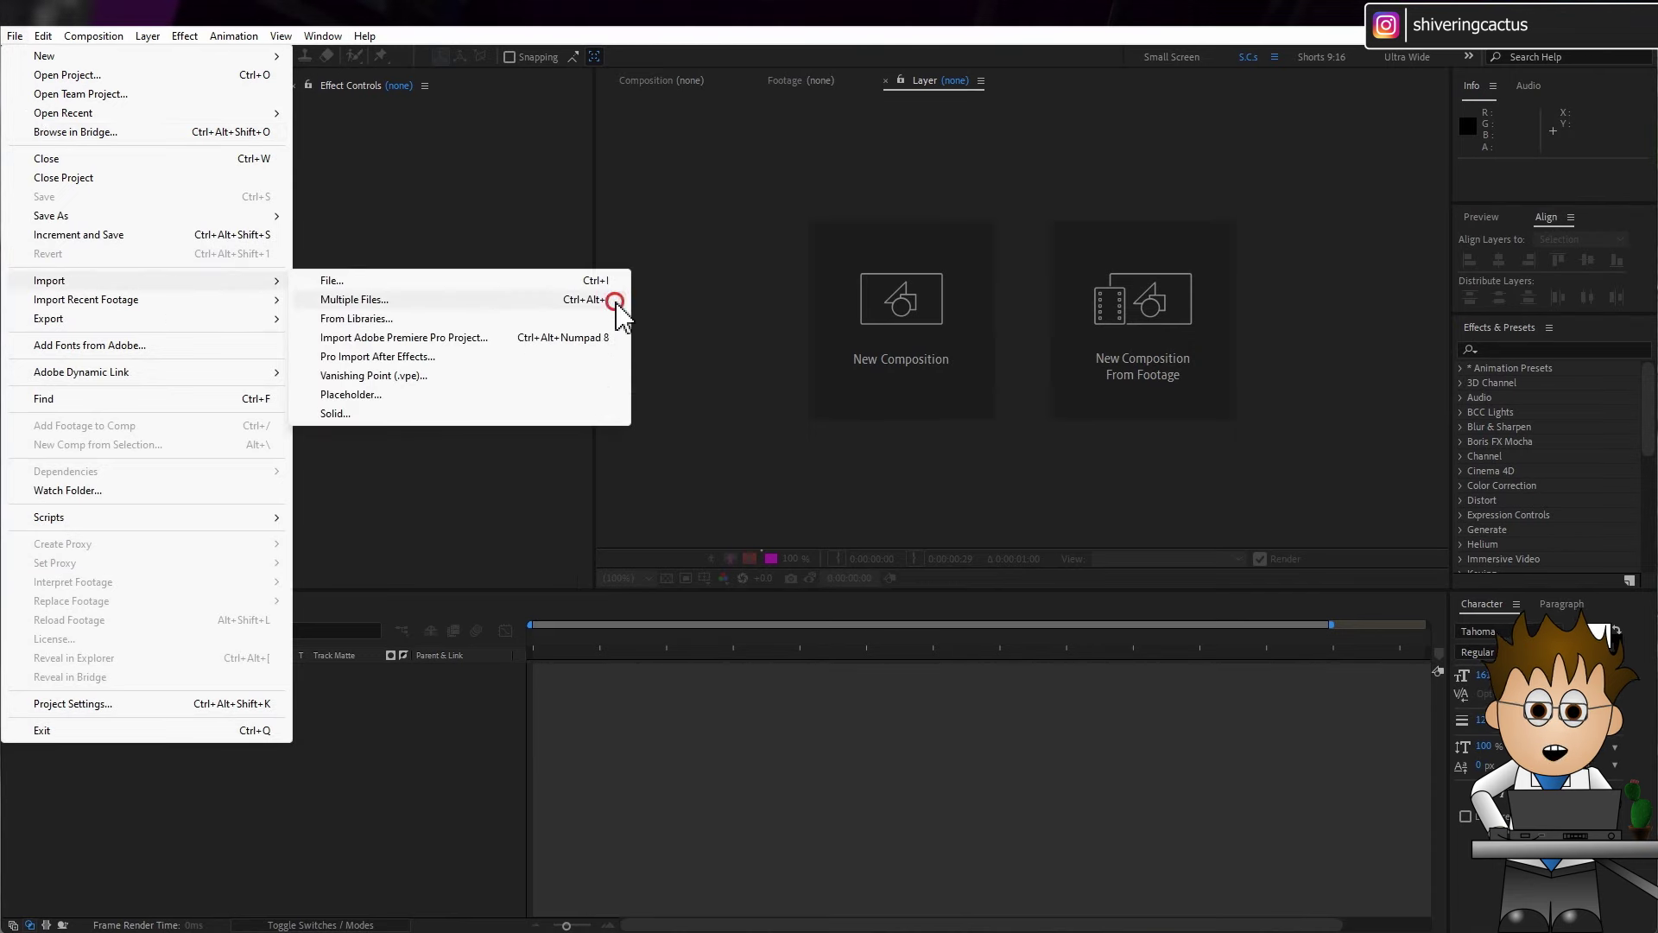
click(356, 300)
click(207, 216)
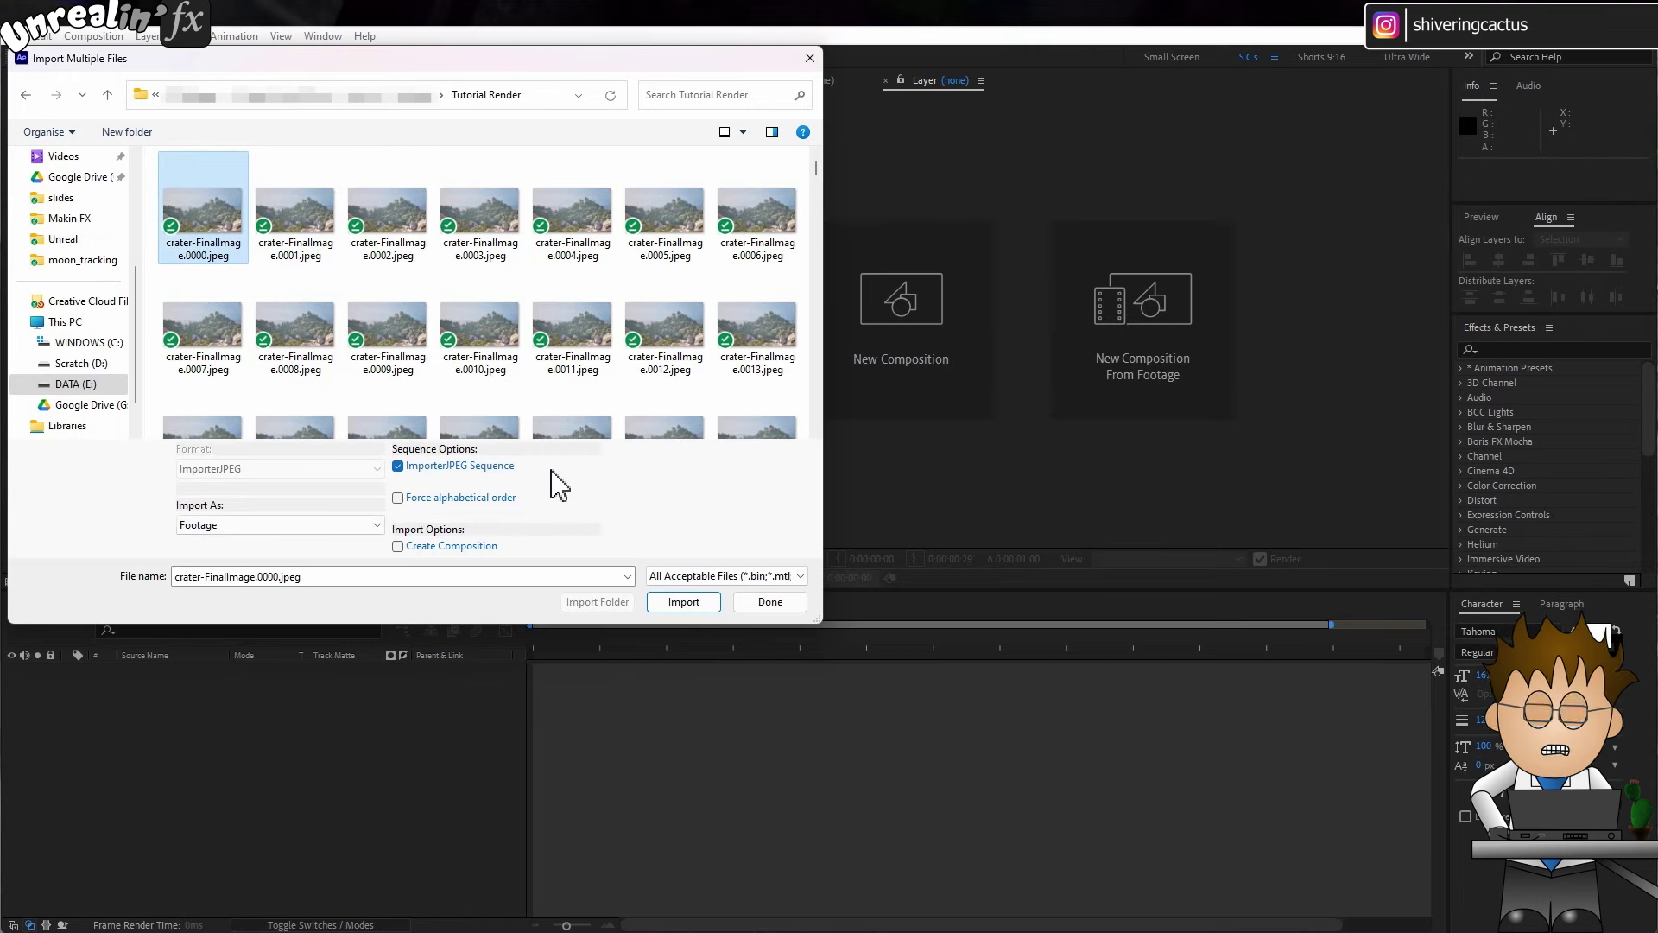
click(683, 602)
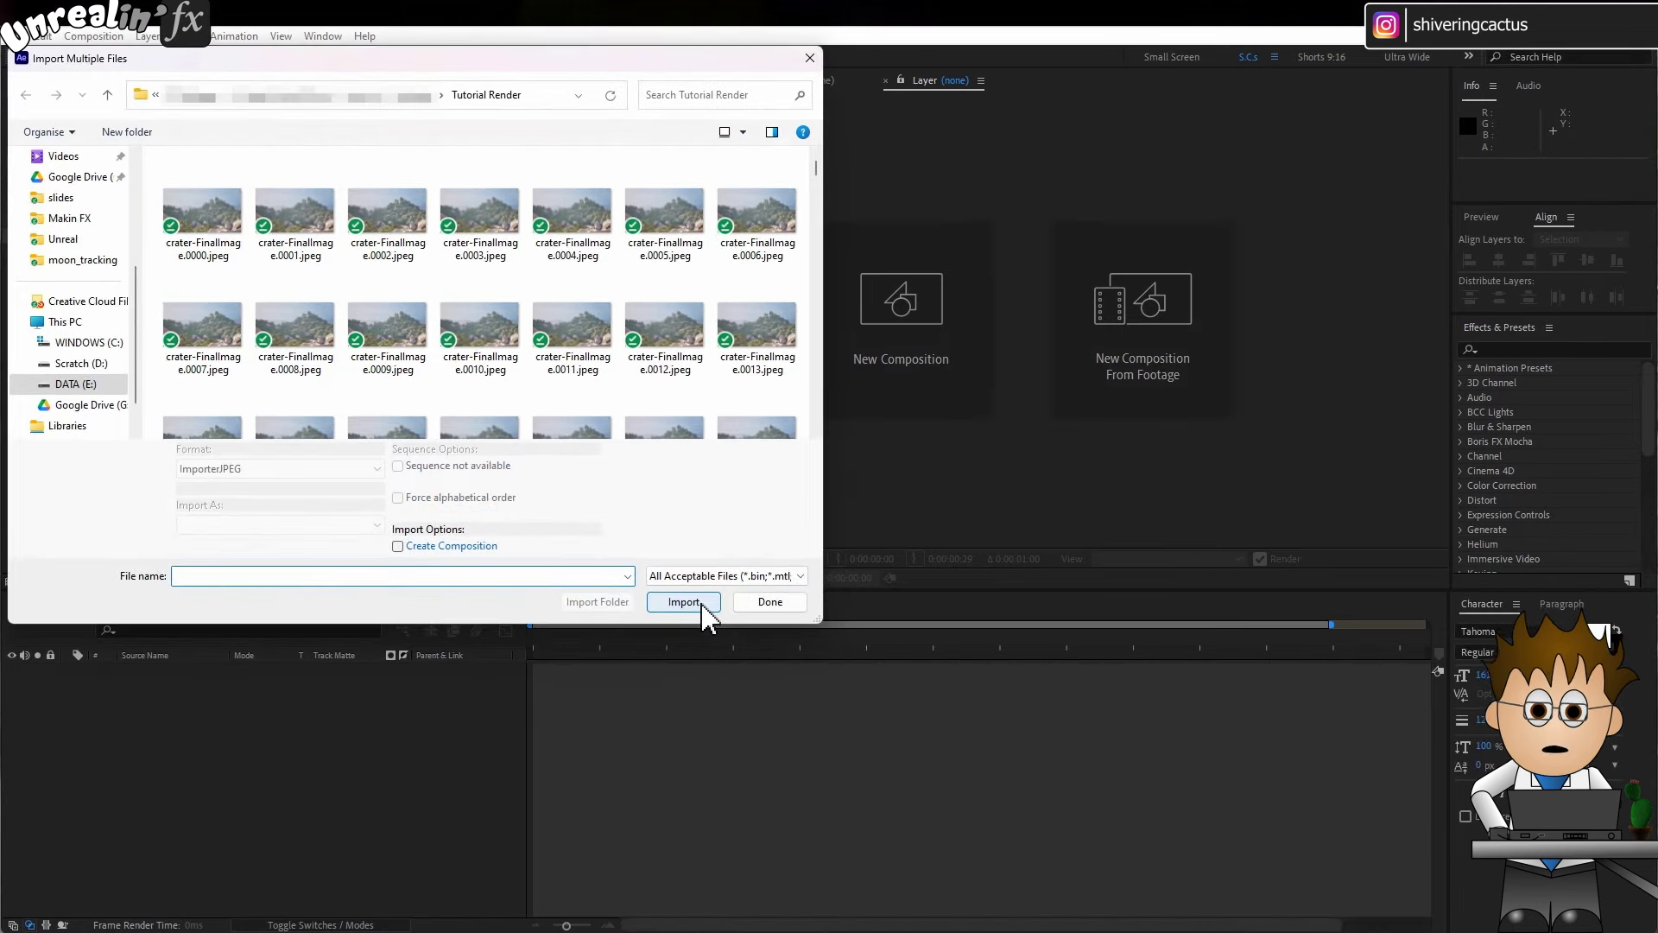
Import the crater-LightingOnly frames, starting at 0000, as a second JPEG sequence and finish the import.
scroll(463, 296, down, 10)
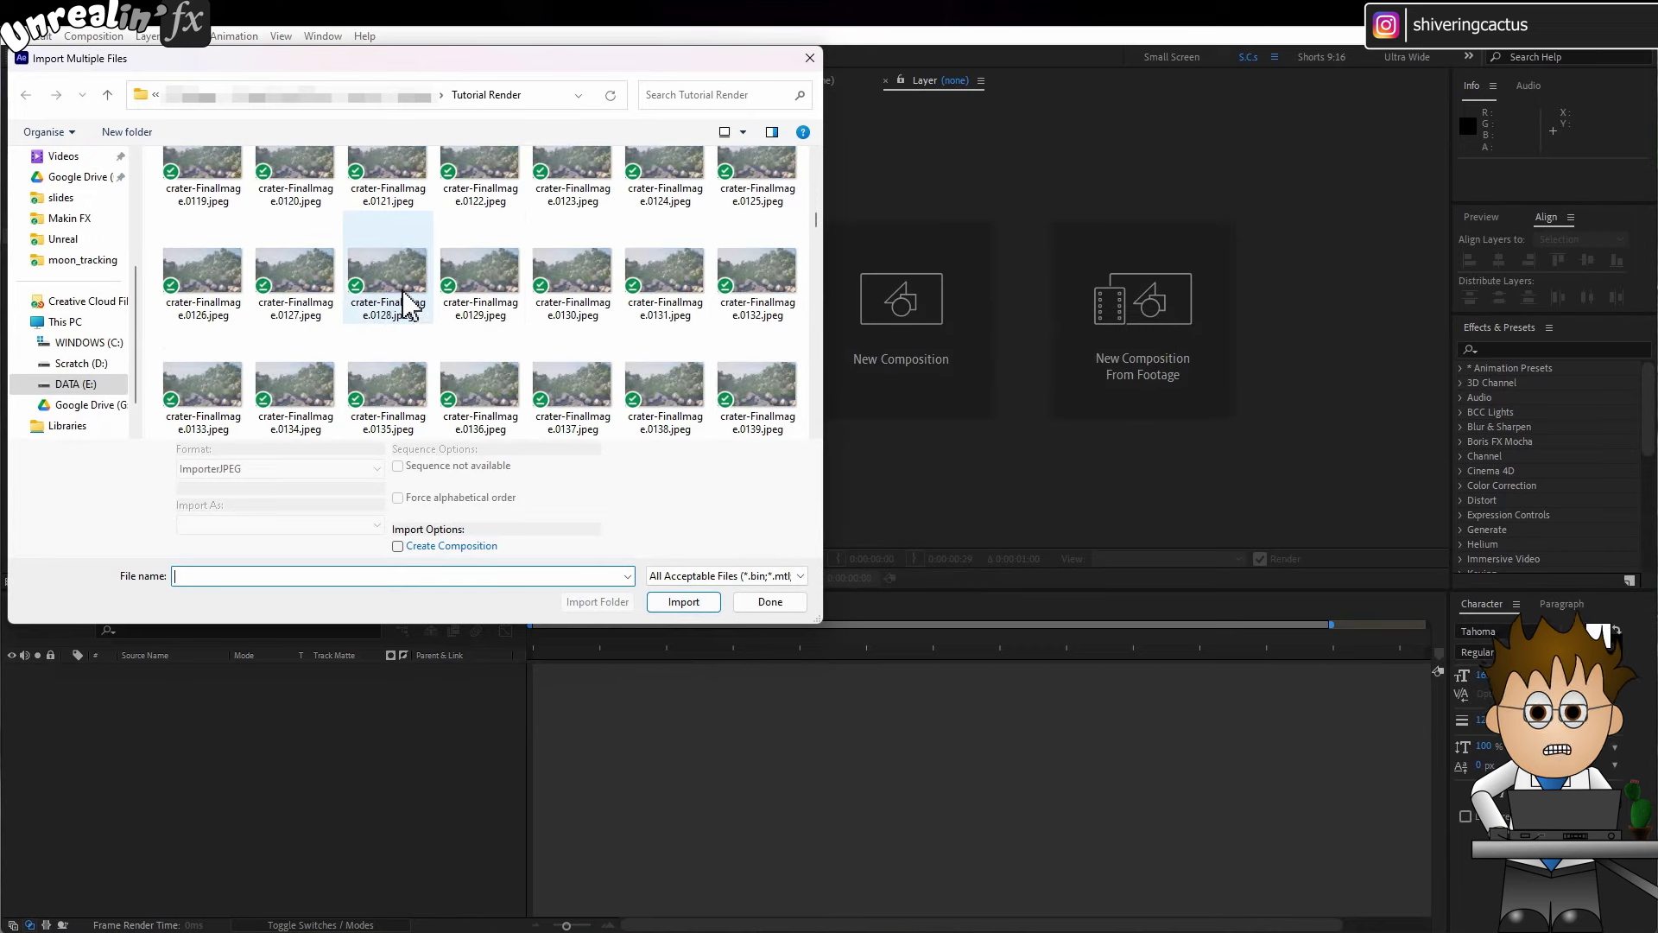
scroll(386, 302, down, 15)
click(771, 172)
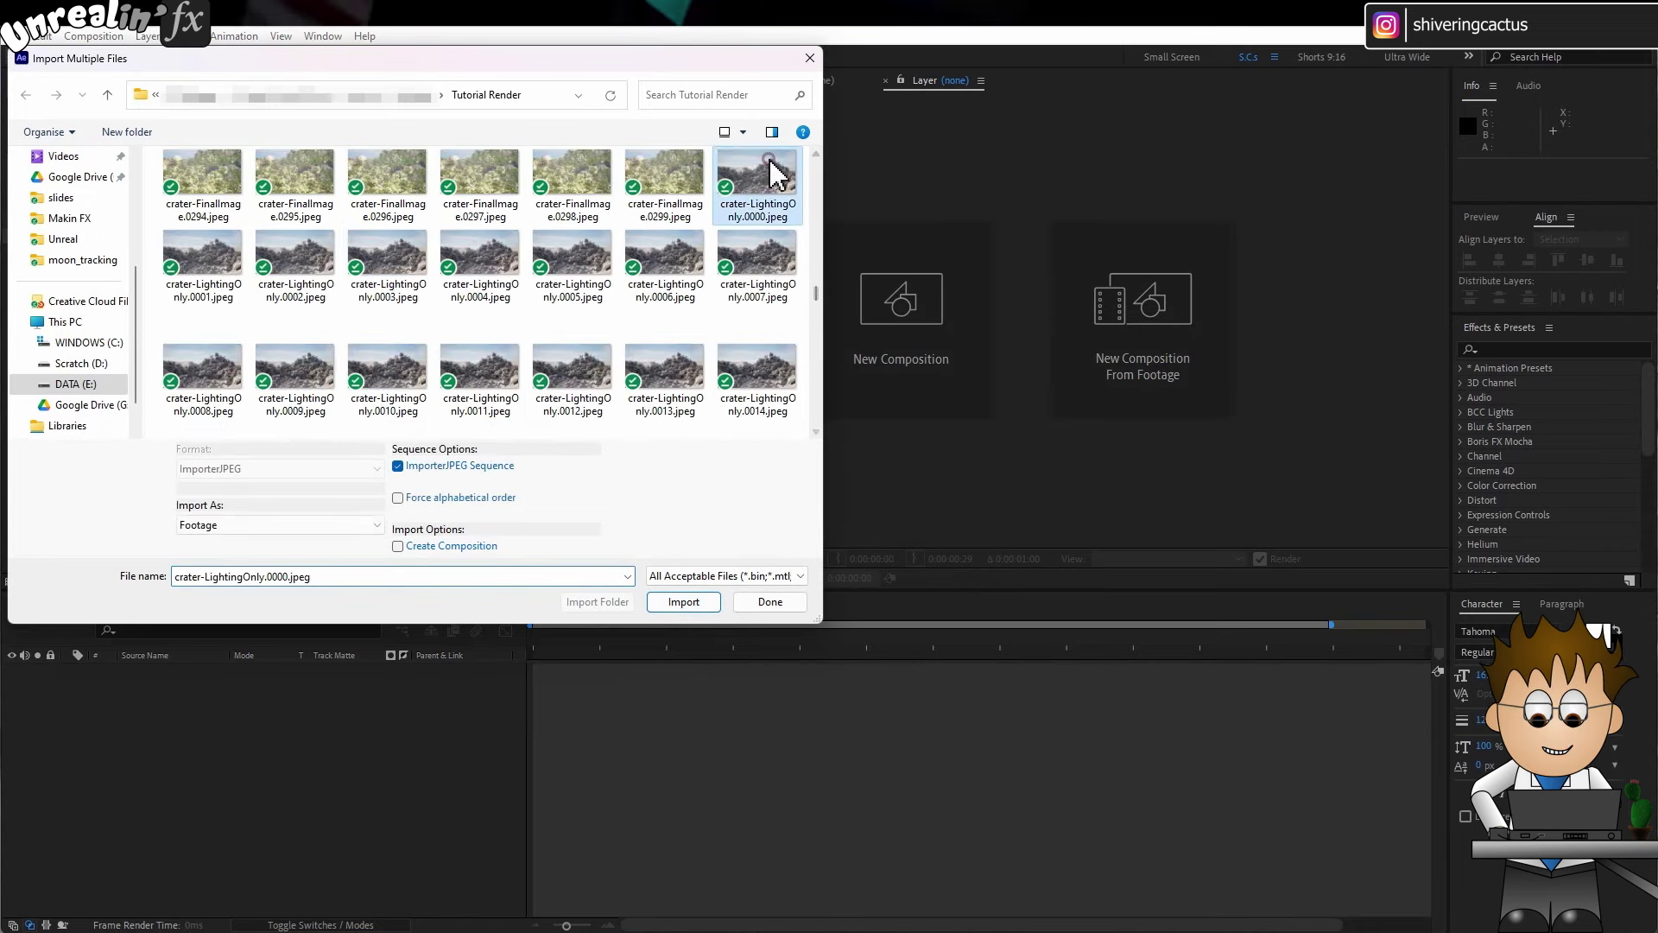
click(698, 609)
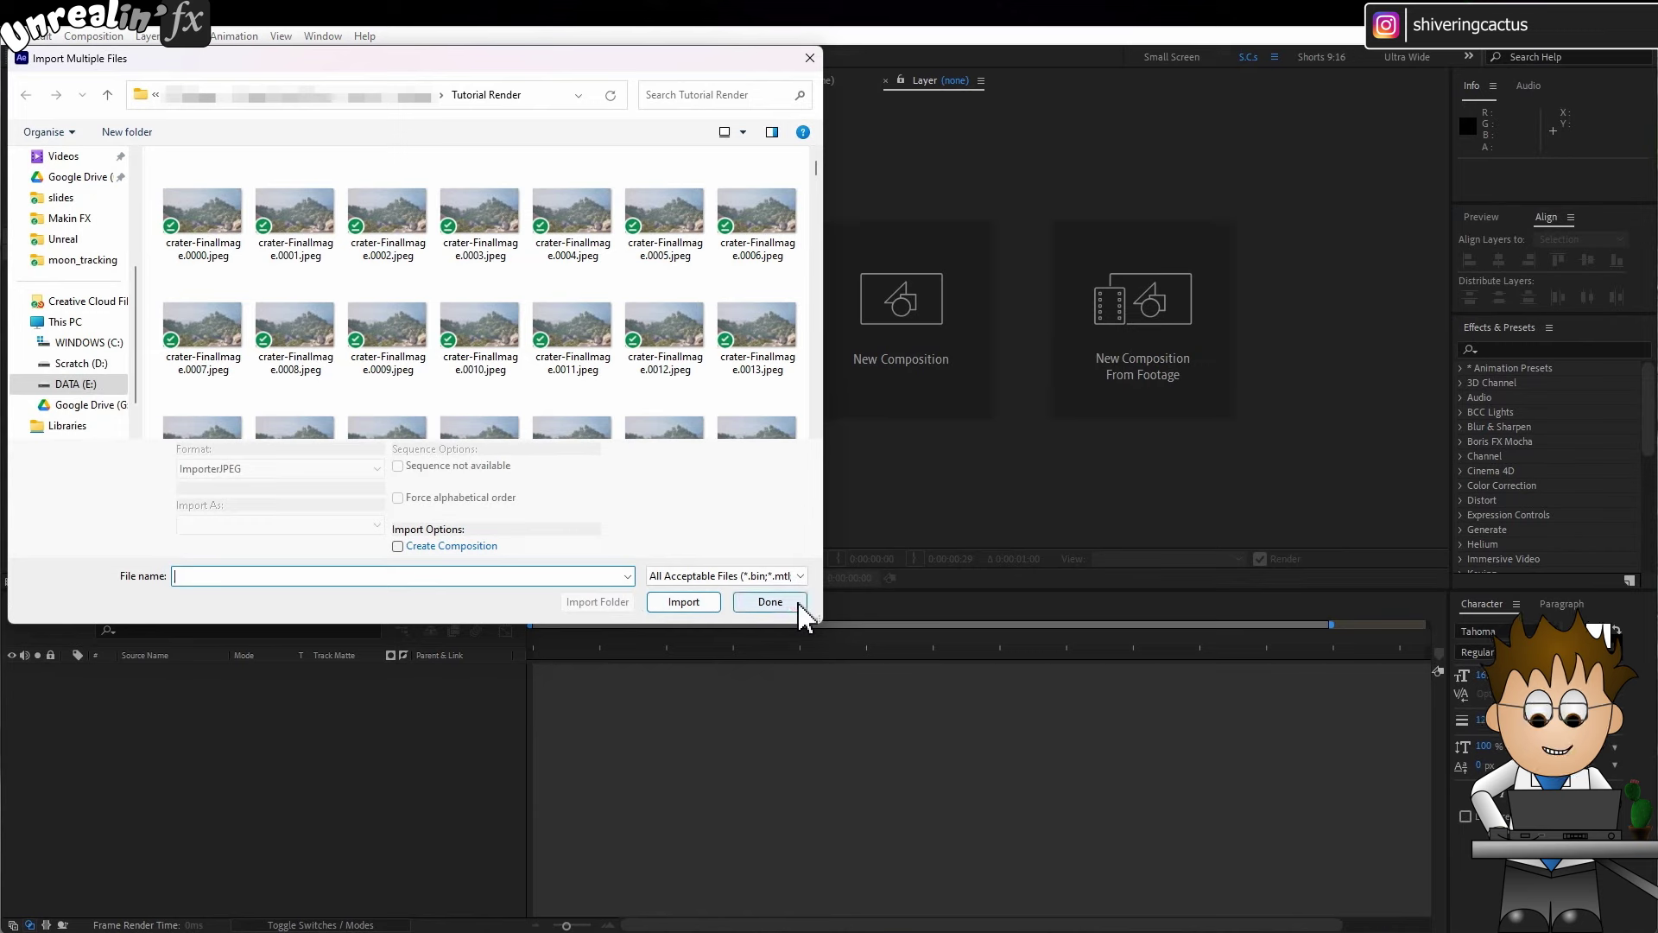
click(769, 602)
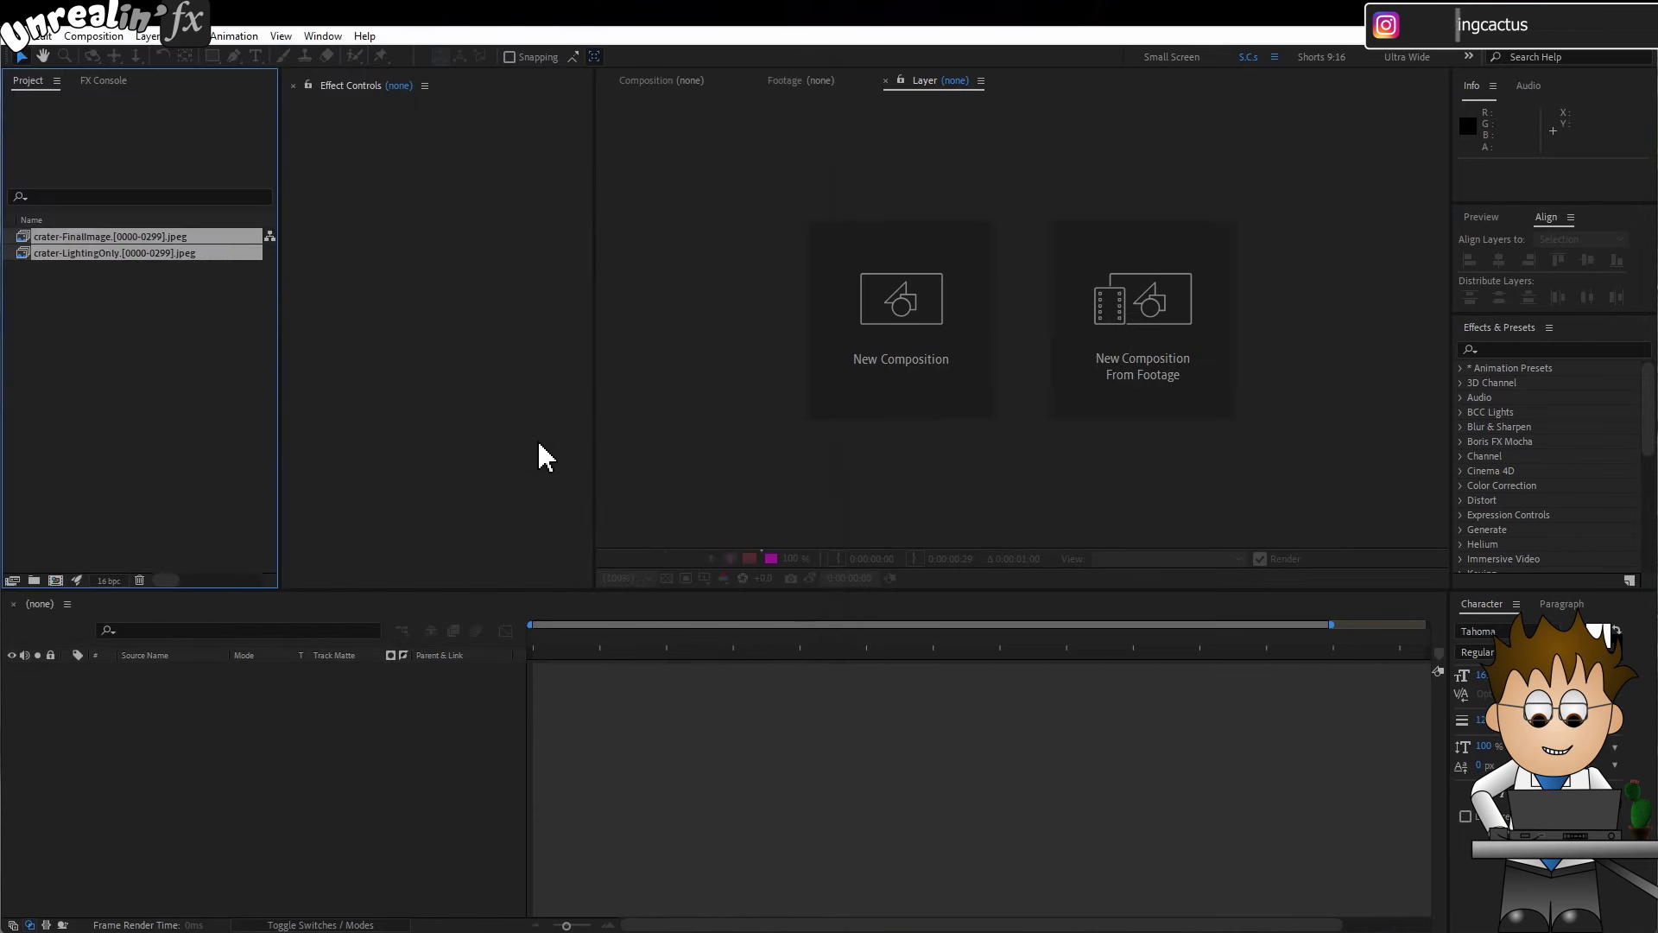
Create a new composition from the crater-FinalImage image sequence.
drag(164, 239, 177, 410)
drag(69, 590, 69, 591)
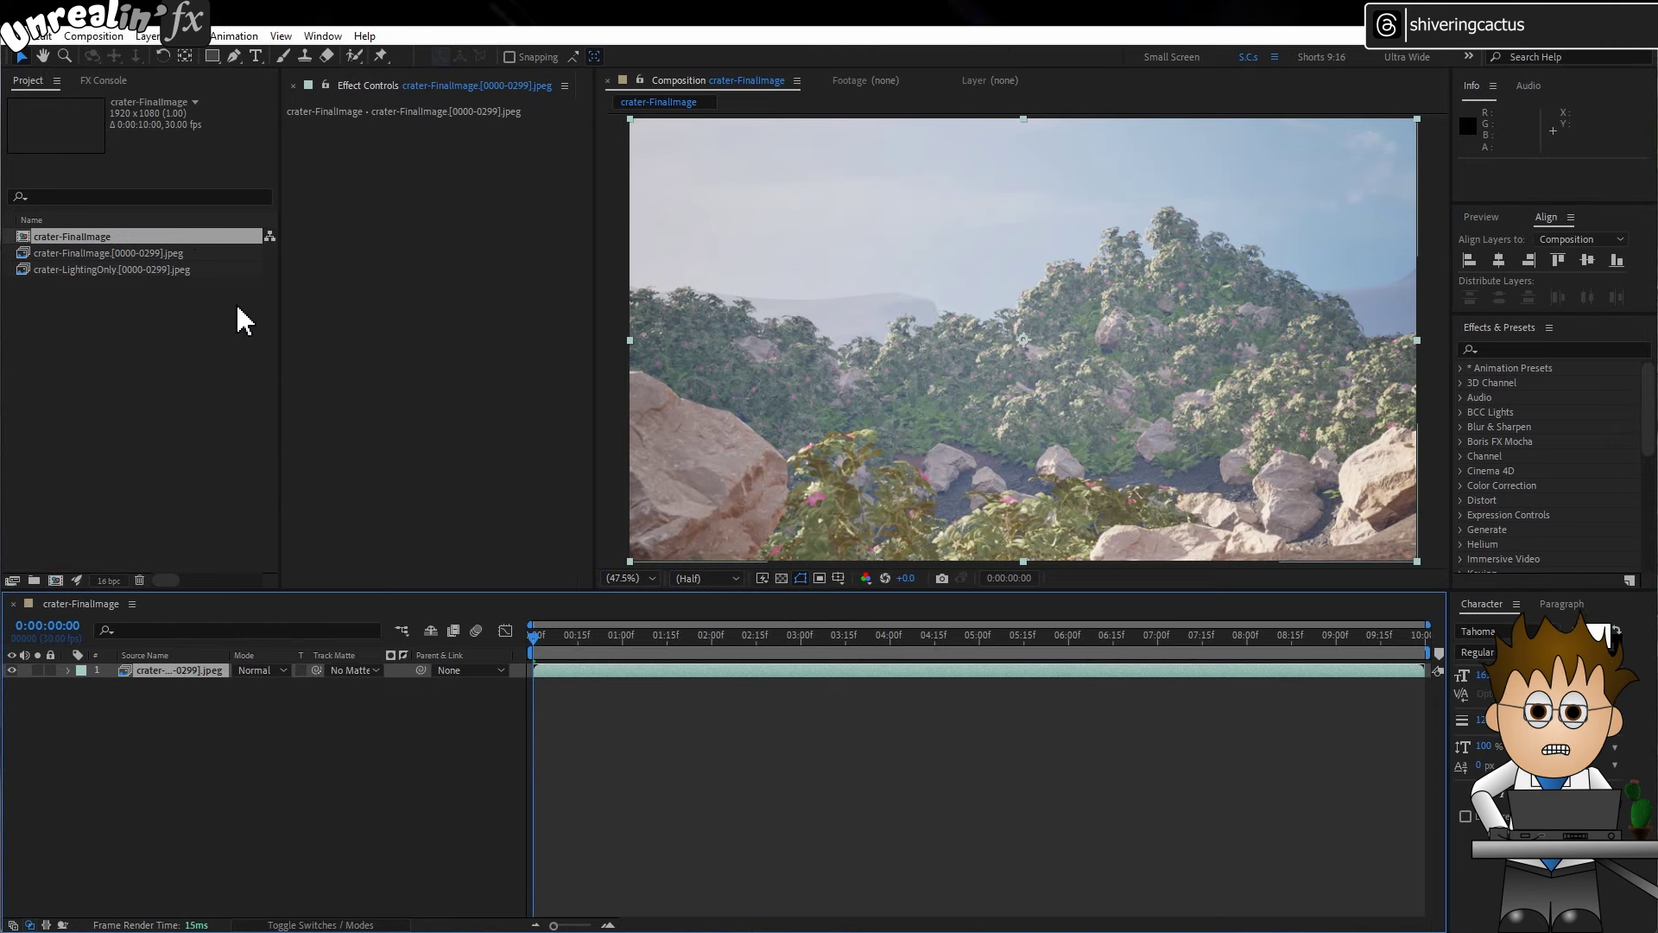
Check the assumed frame rate in the crater-FinalImage sequence's footage interpretation settings without changing anything.
click(154, 253)
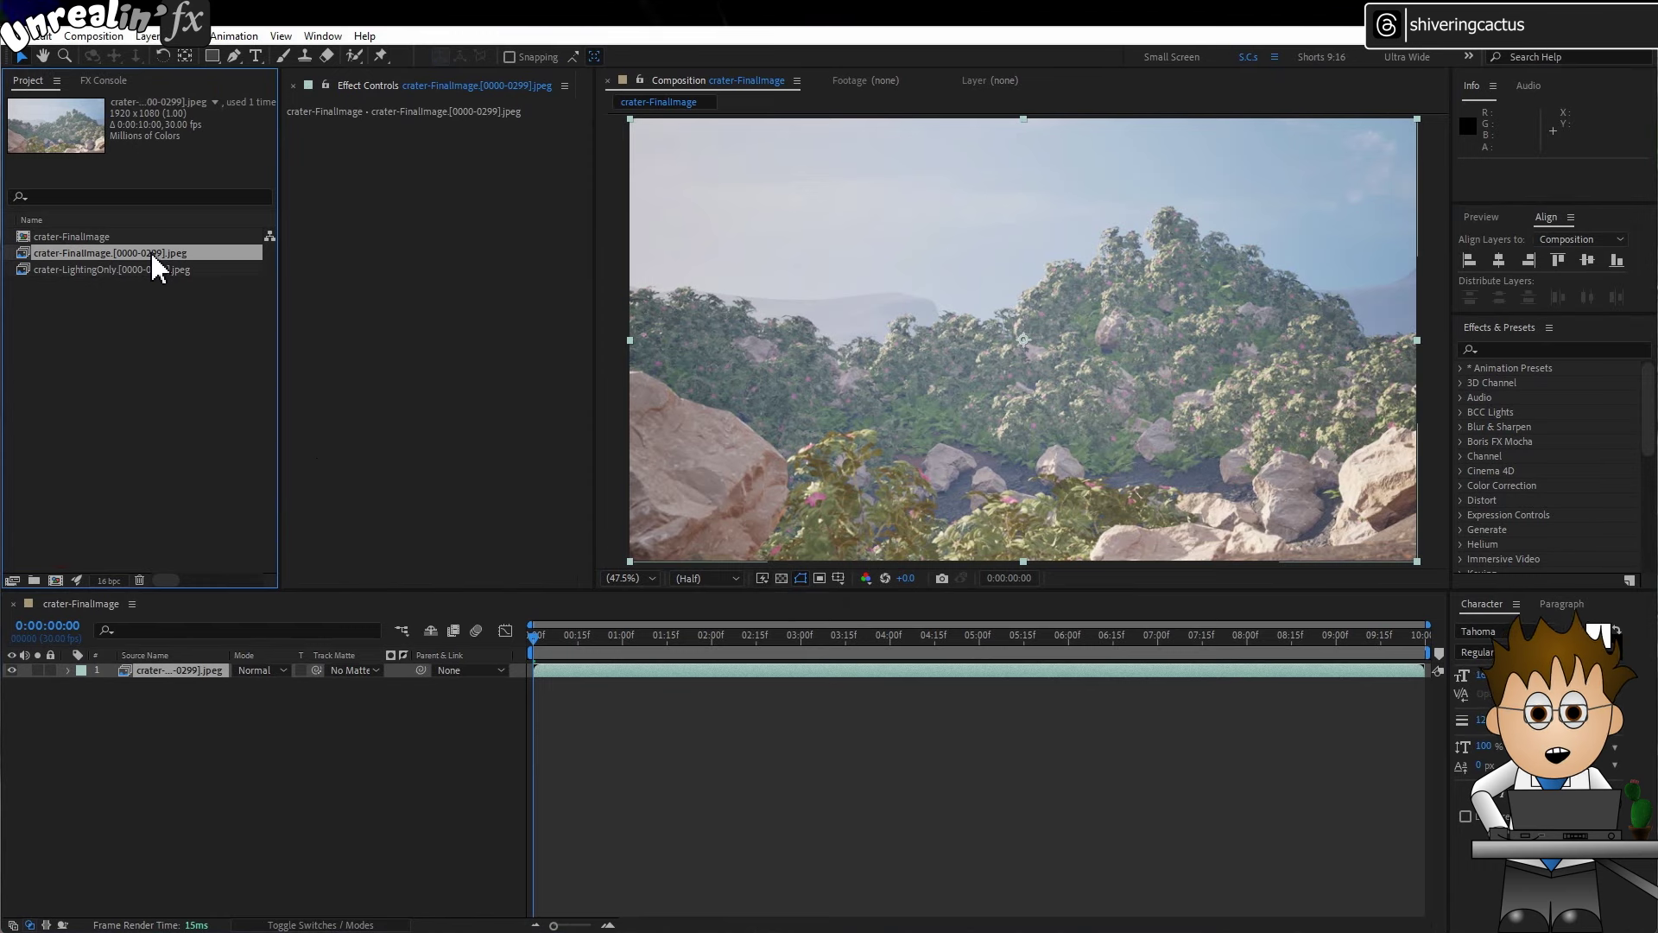
right_click(154, 254)
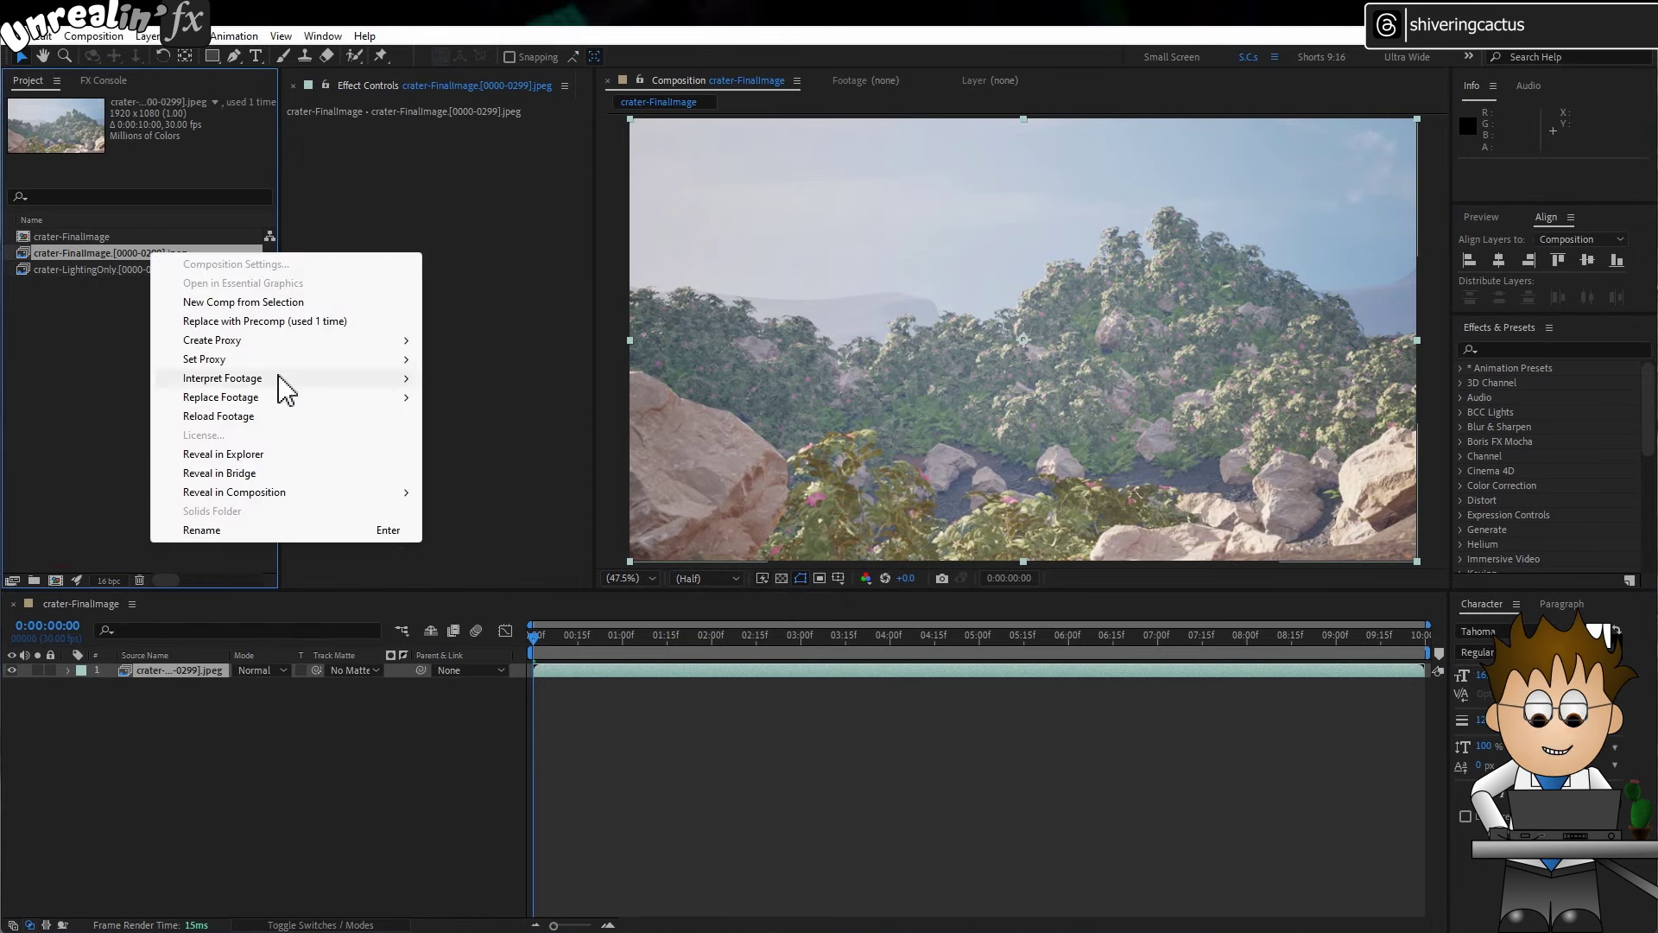
mouse_move(285, 381)
click(586, 379)
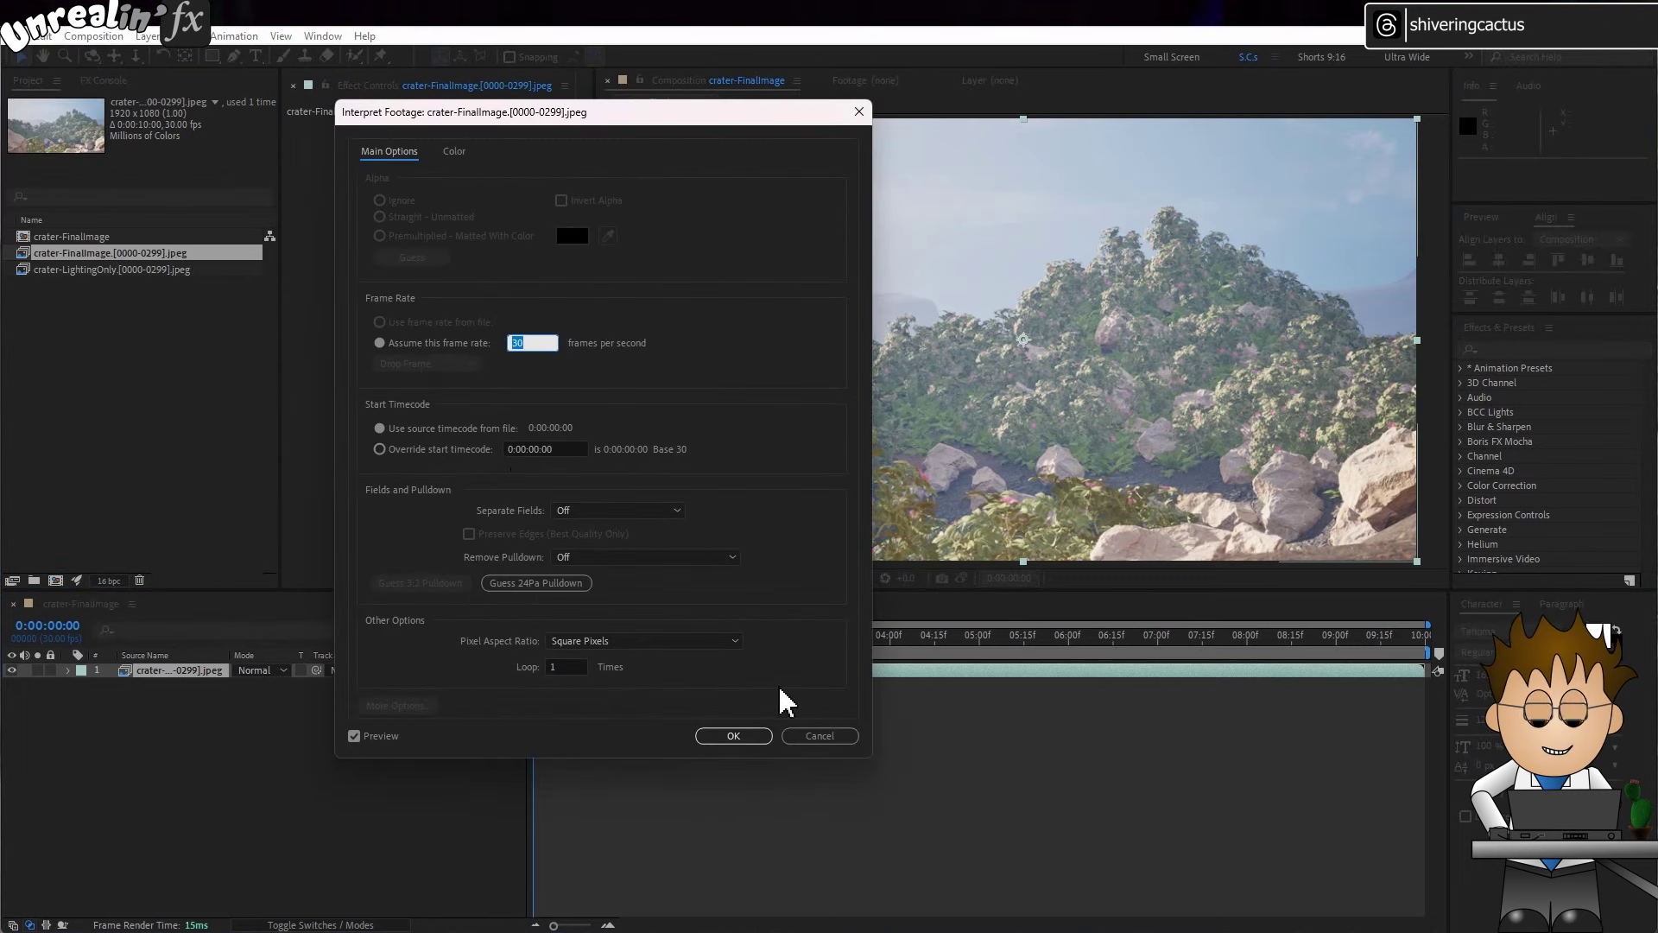
click(820, 736)
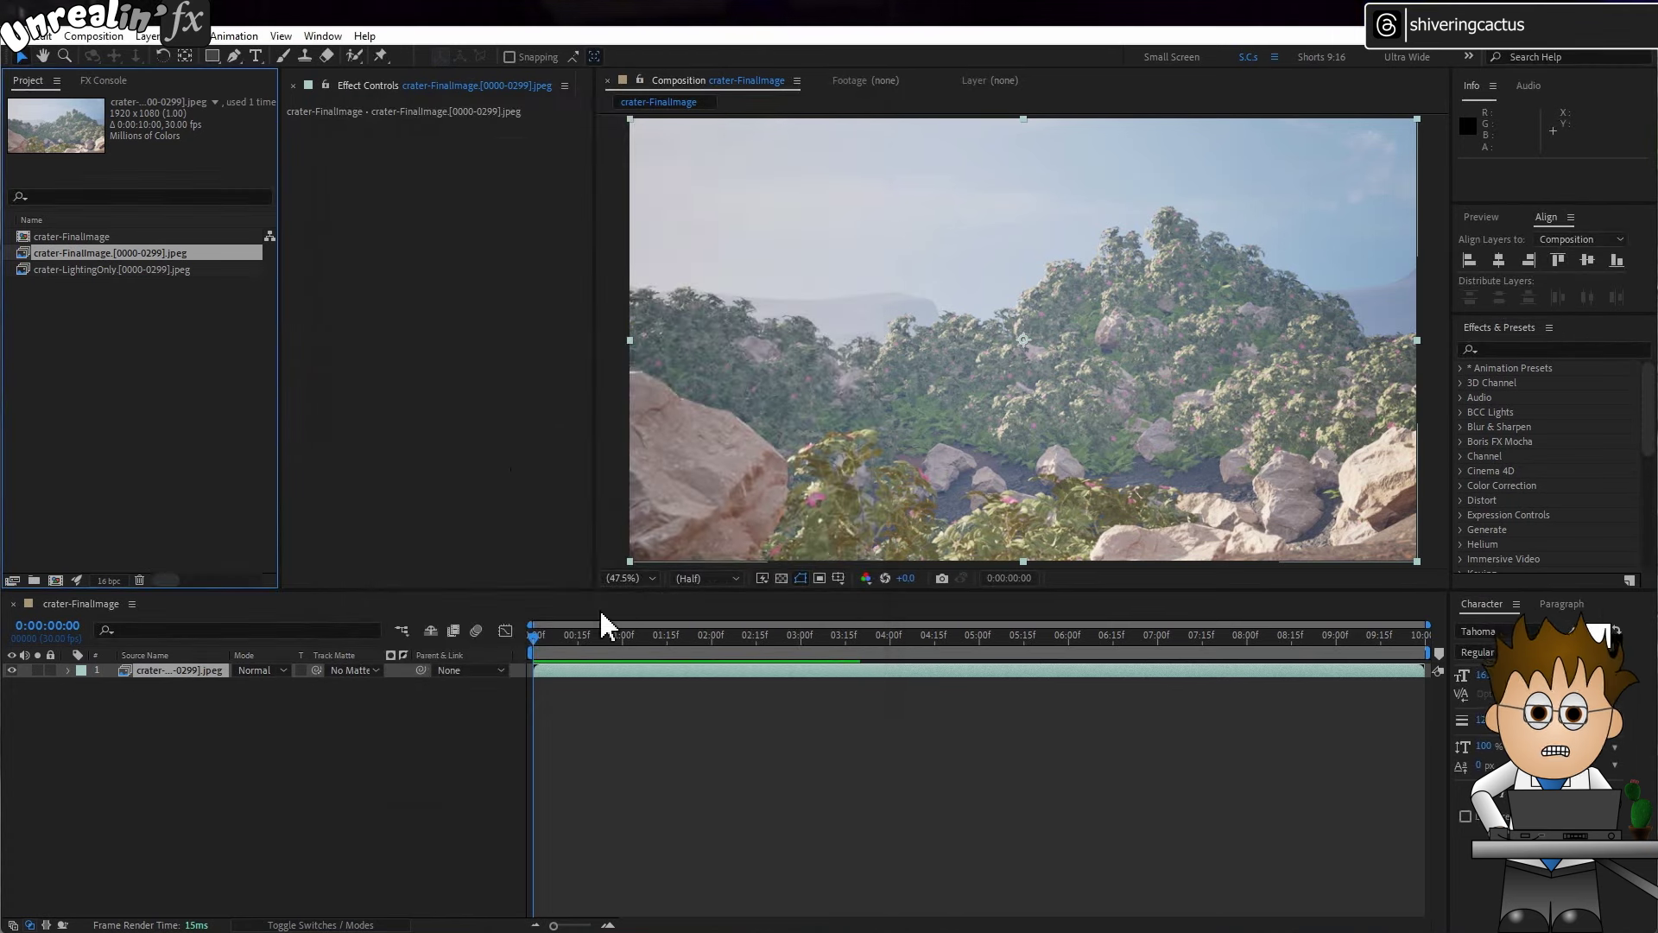
Add the crater-LightingOnly sequence above the final image layer, blended with Multiply at 50% opacity.
drag(110, 270, 150, 683)
click(278, 677)
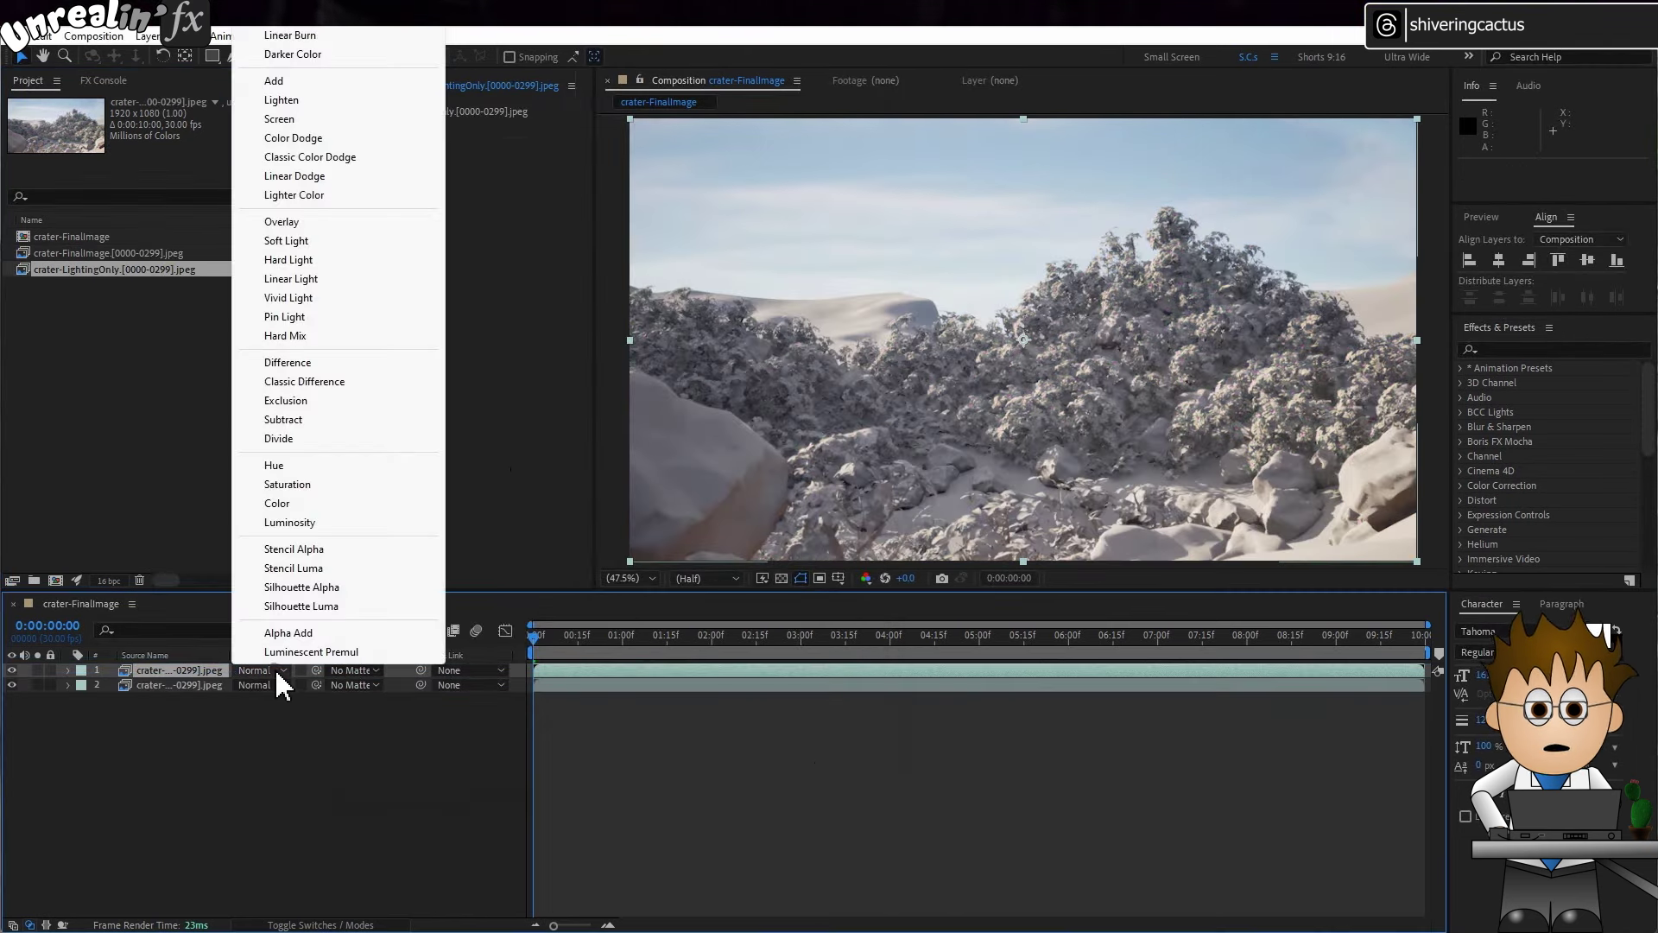
click(284, 4)
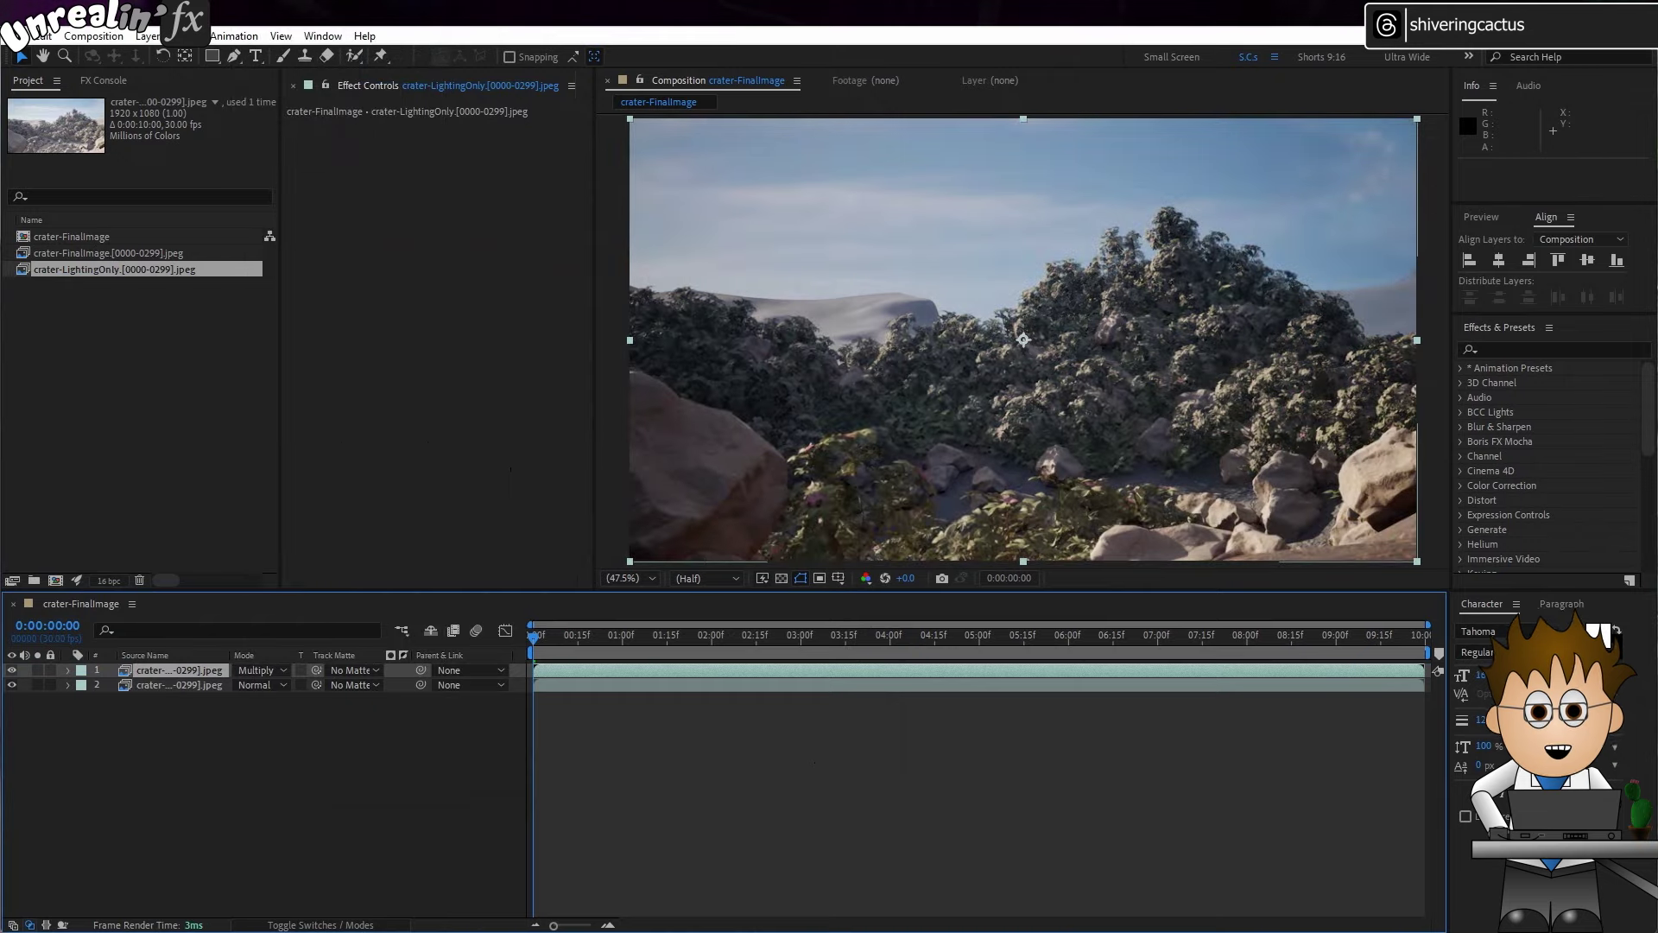
key(t)
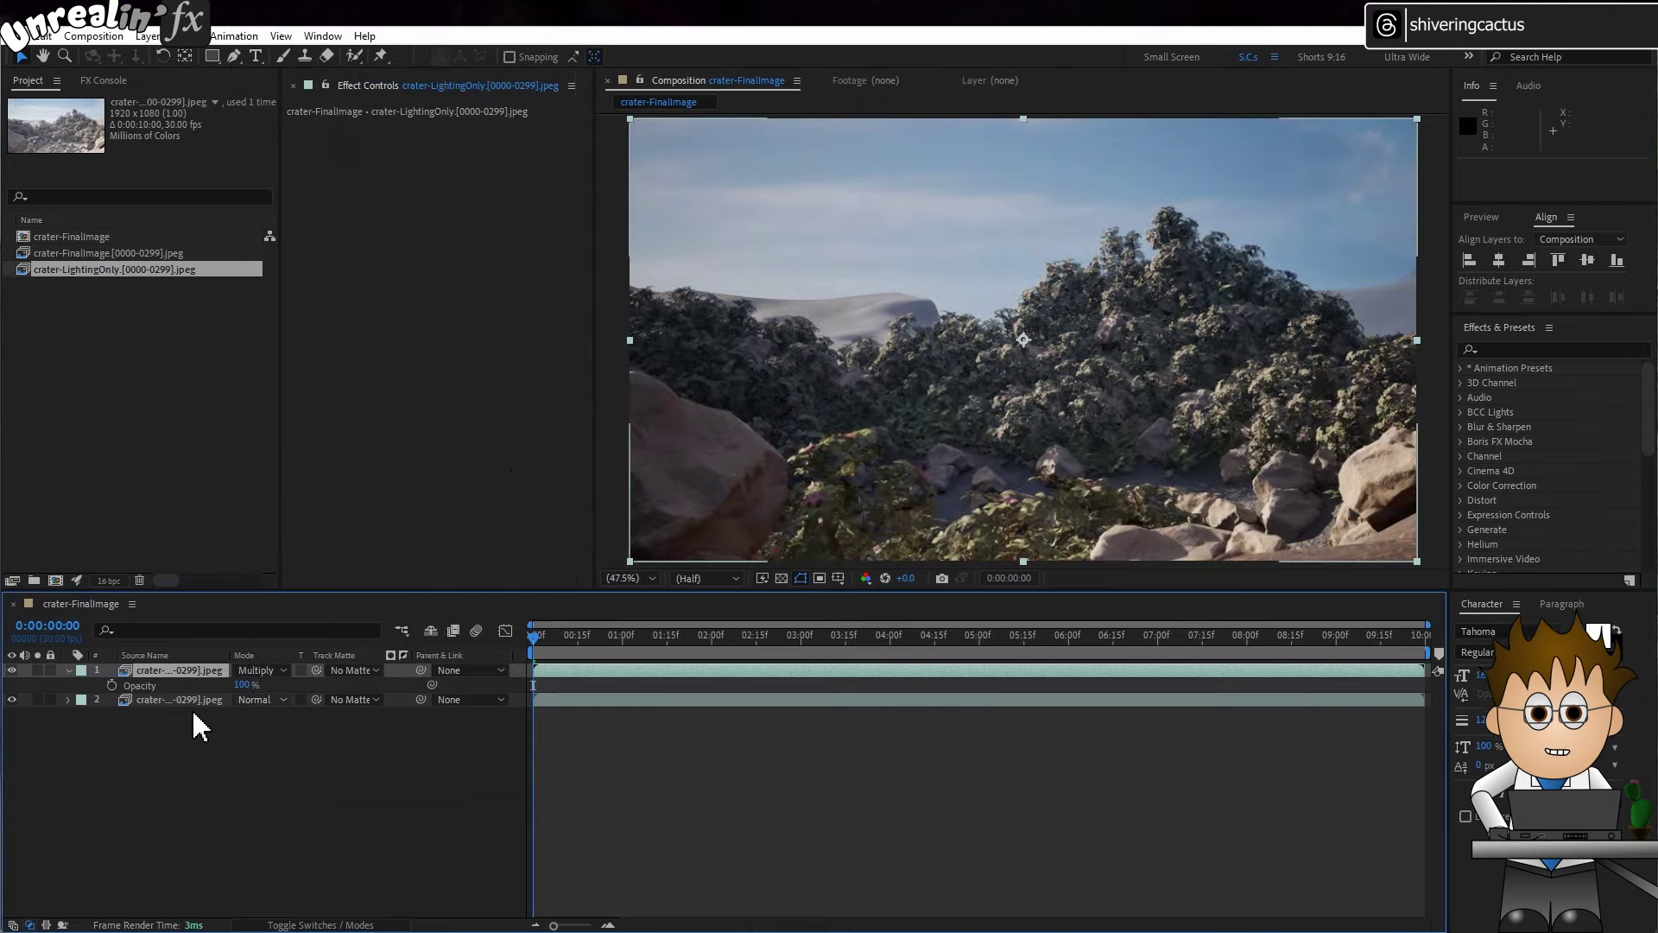
key(Return)
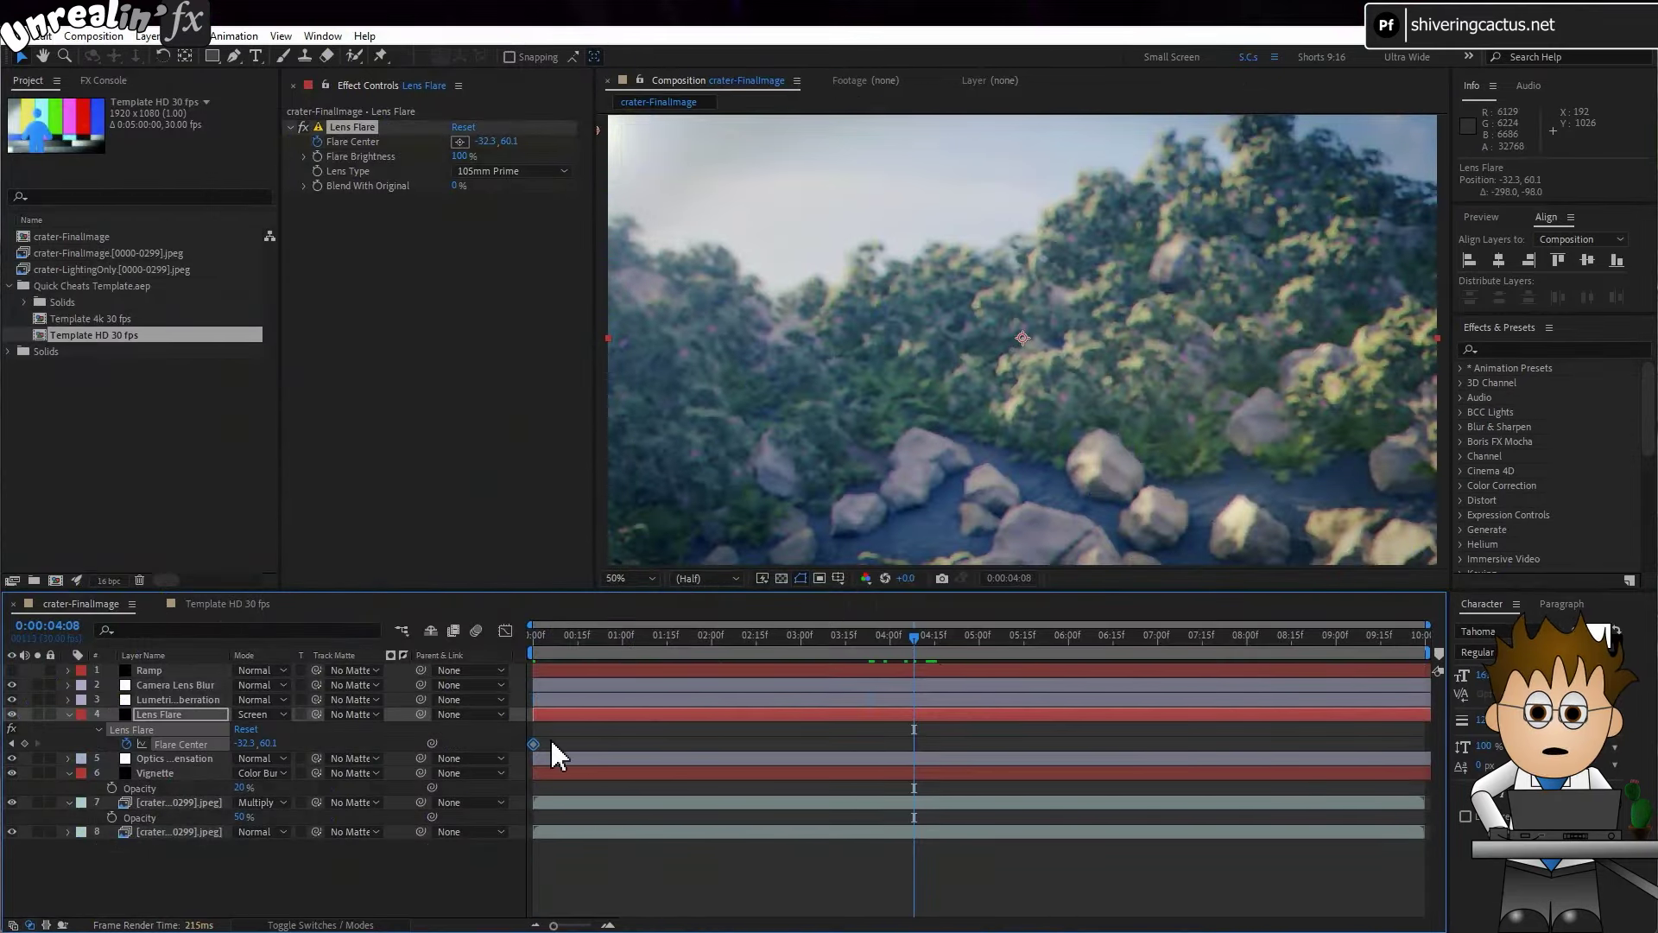
Move the Lens Flare layer's Flare Center keyframe to 0:00:04:08 and give it Bezier temporal interpolation.
drag(535, 743, 914, 744)
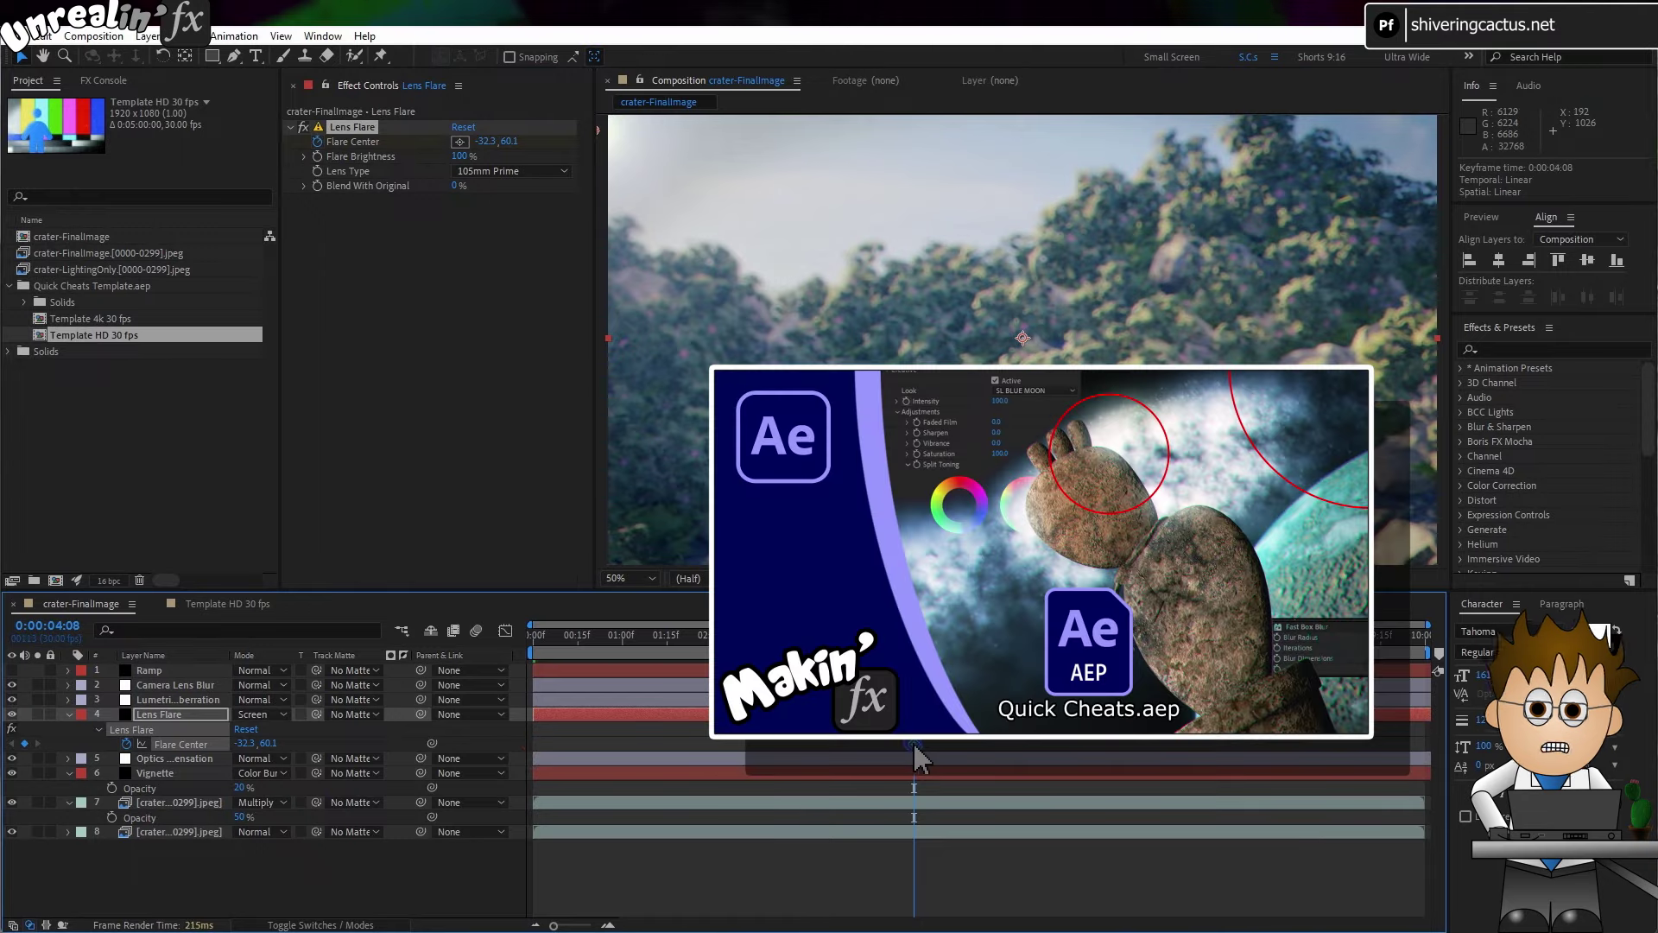
right_click(1122, 740)
click(1204, 791)
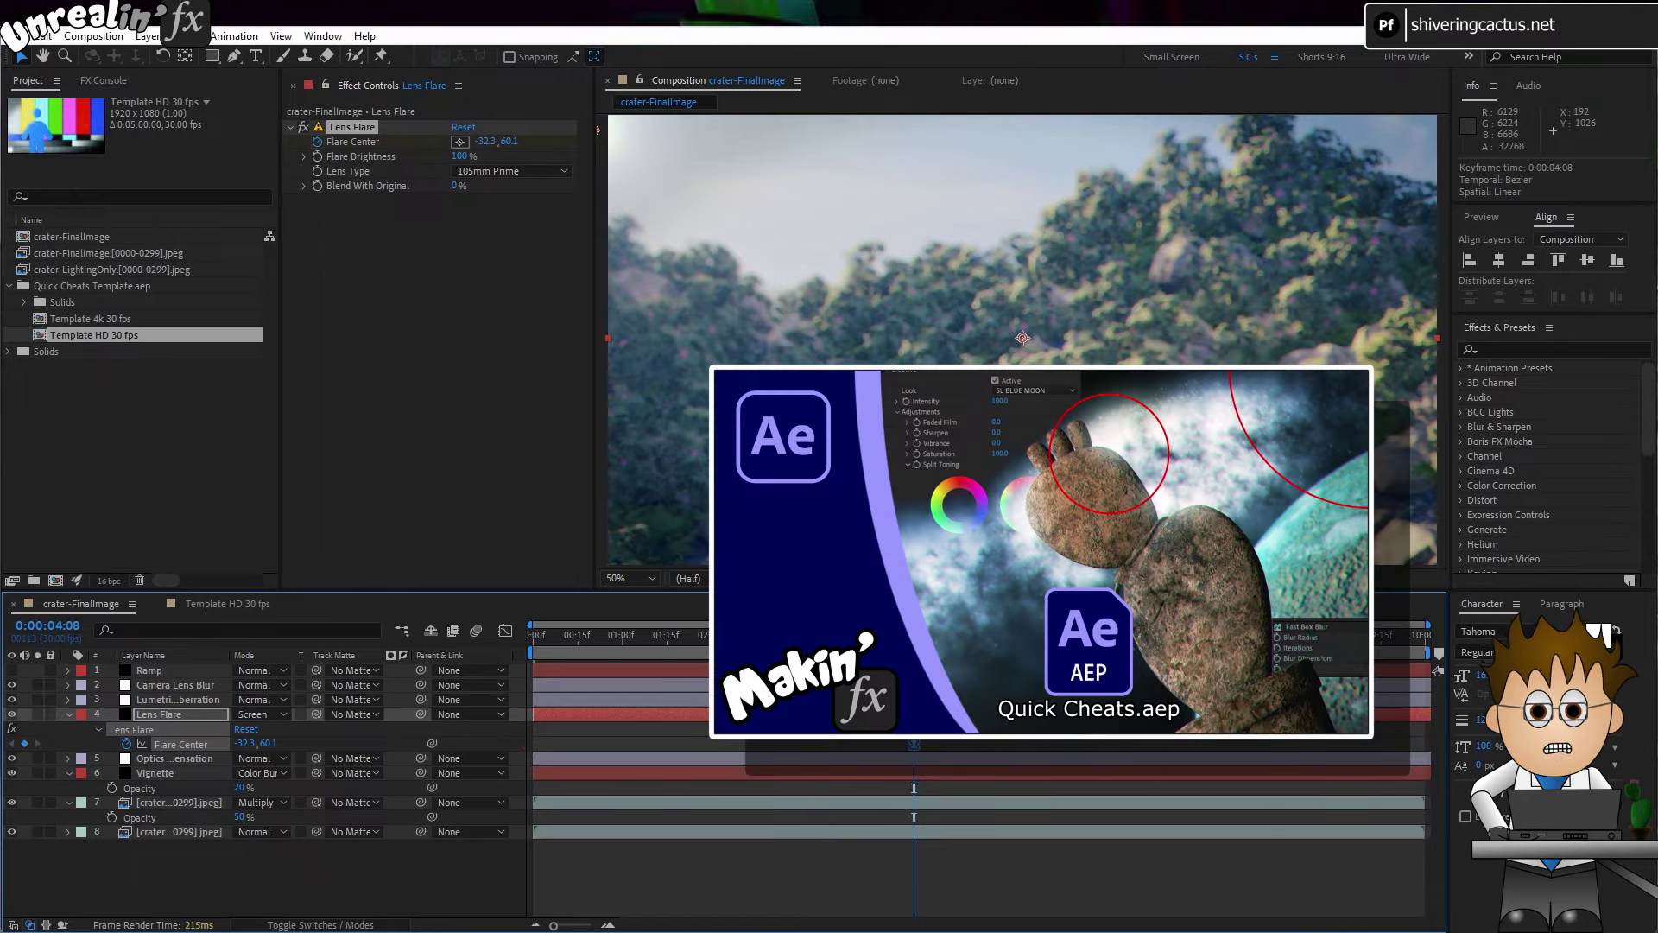